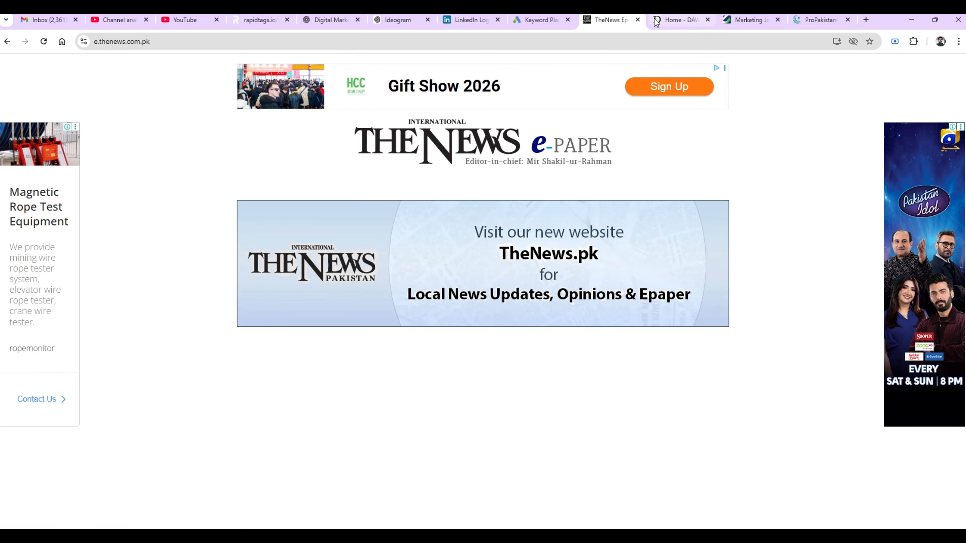
- Glance at the Dawn homepage, then return to the rozee.pk marketing job listings
left_click(671, 19)
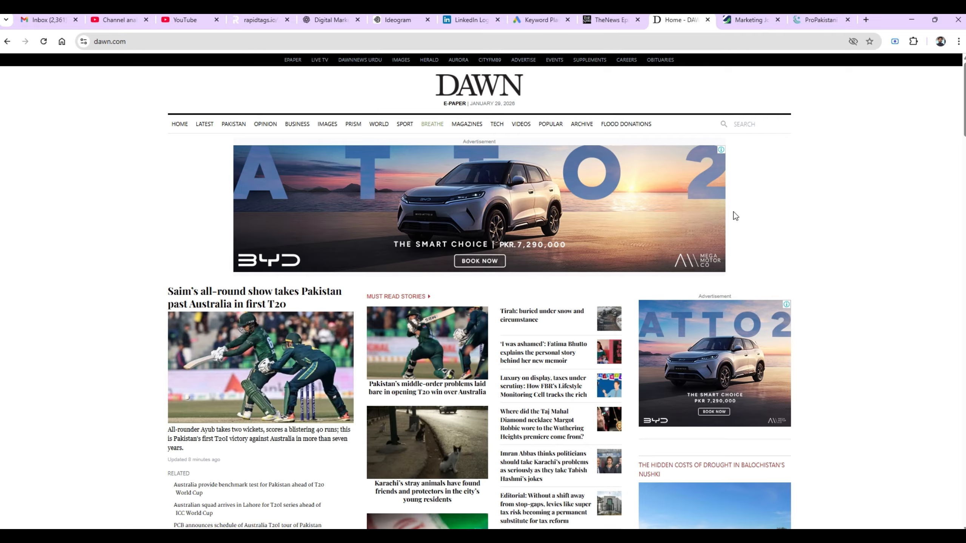
left_click(745, 19)
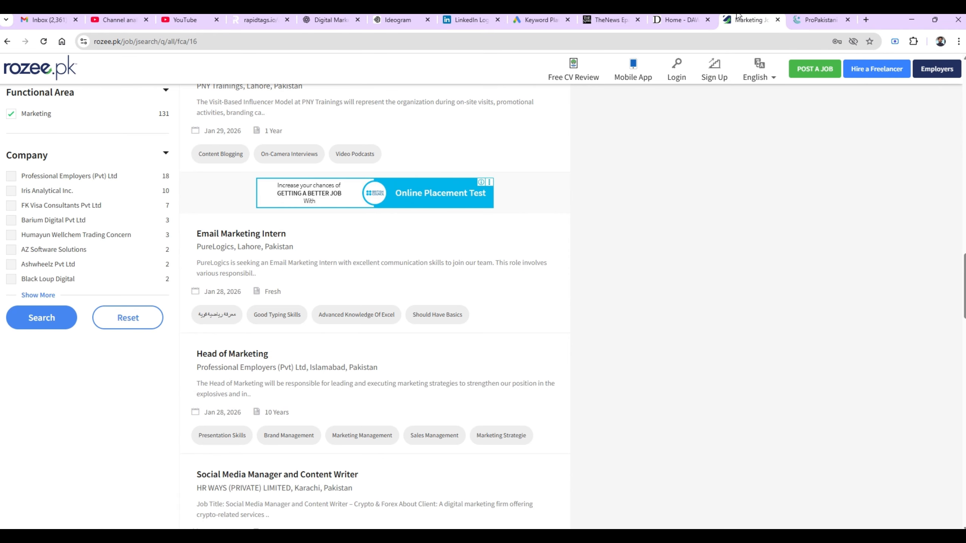
- Open ProPakistani, dismiss its full-page ad and notification prompt, and browse down the homepage
left_click(815, 23)
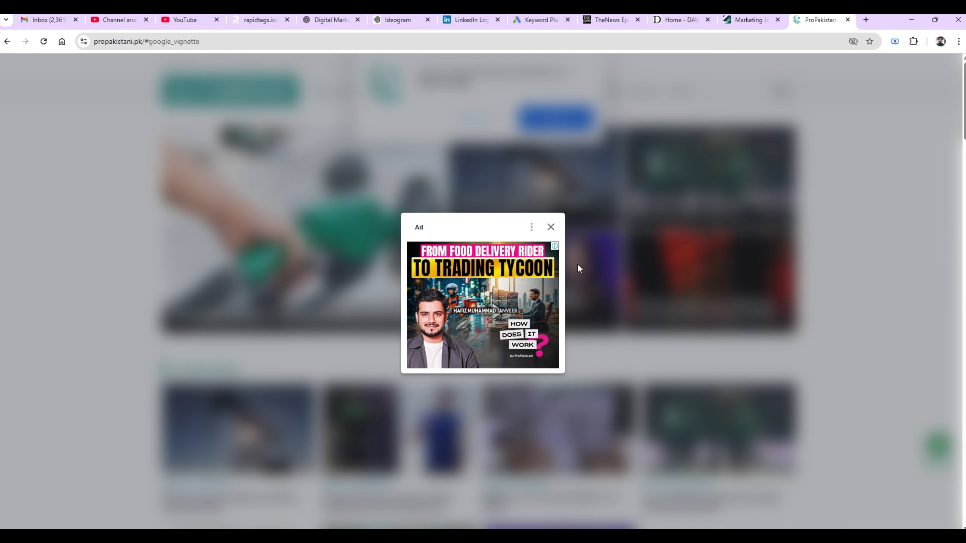
left_click(551, 228)
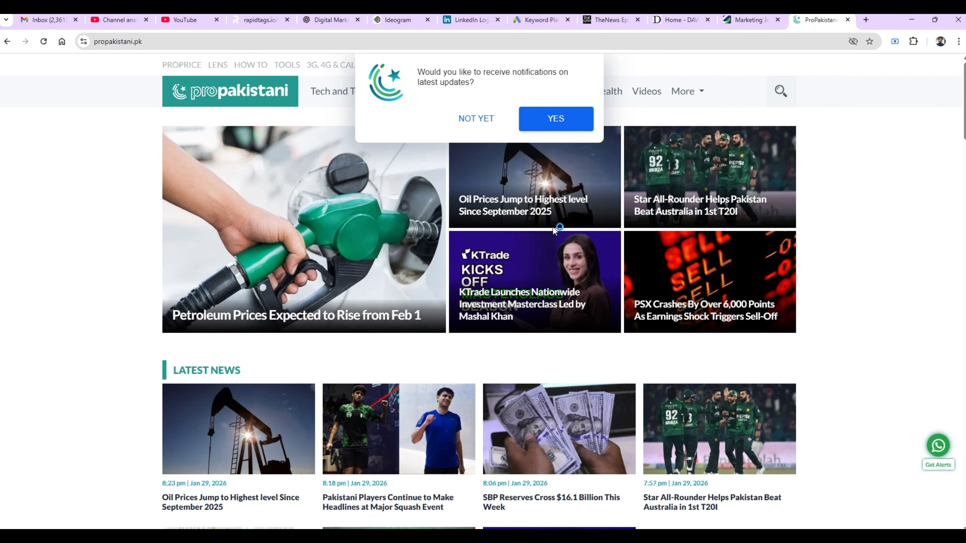
left_click(491, 118)
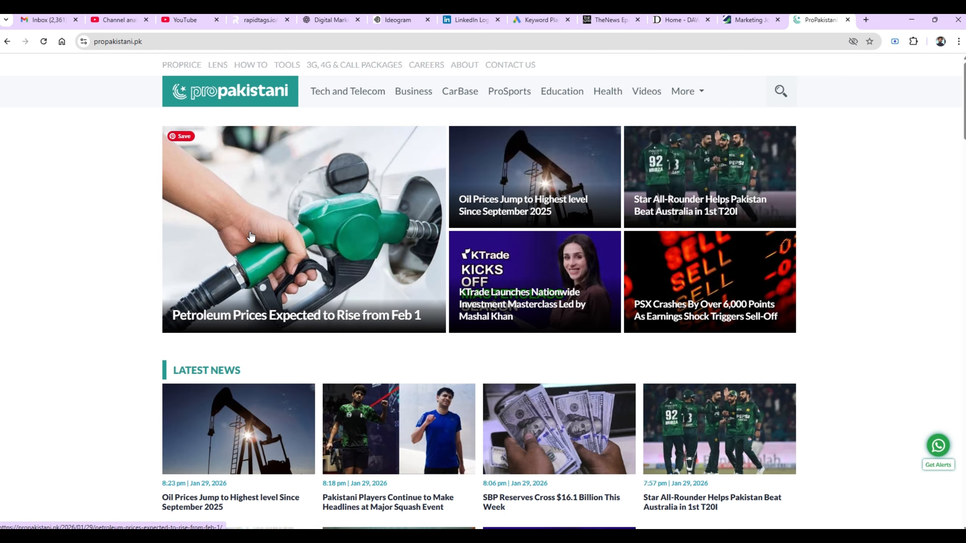
scroll(76, 255, "down", 10)
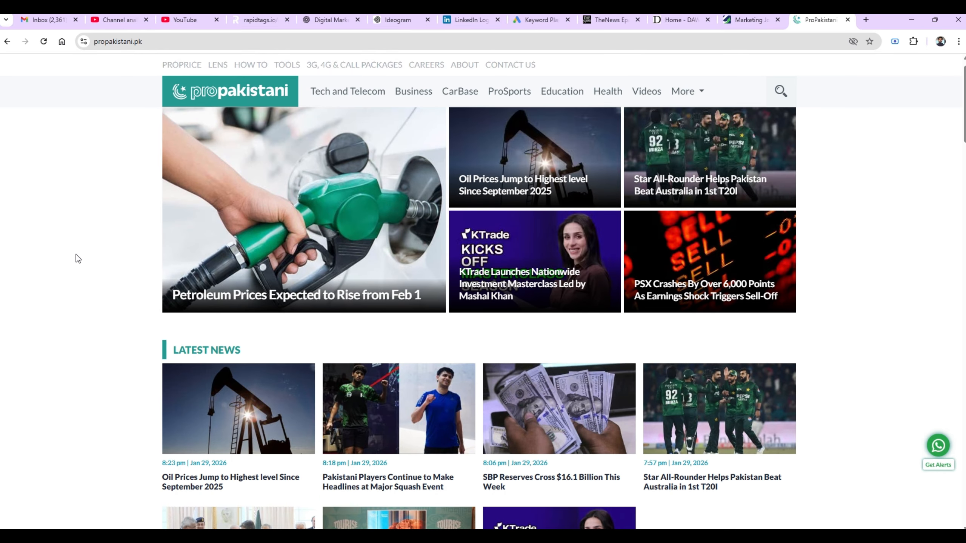
scroll(76, 255, "down", 4)
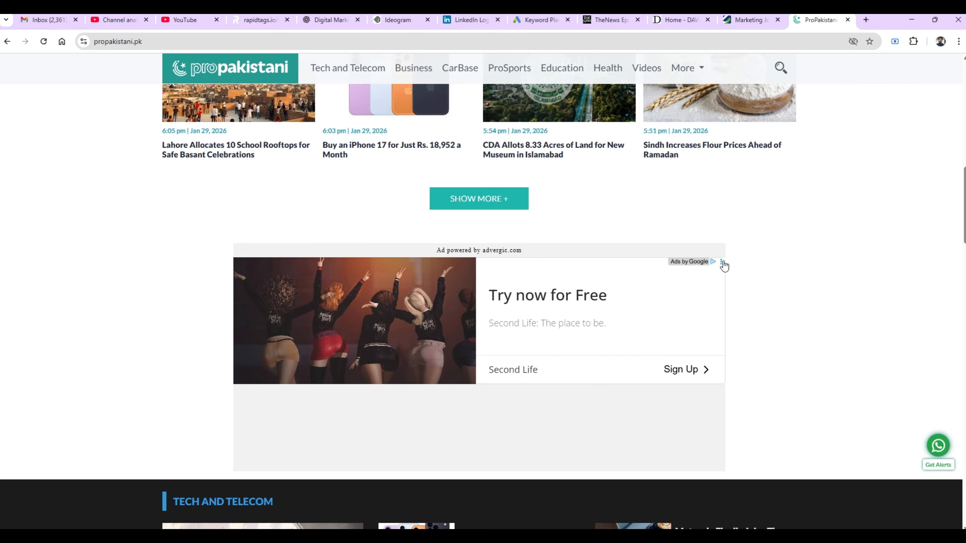
scroll(809, 298, "down", 5)
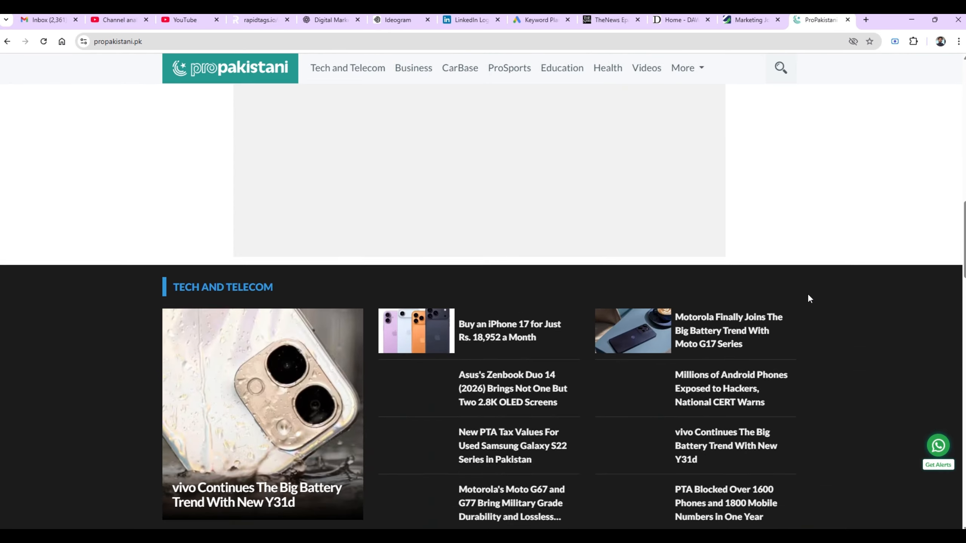
scroll(808, 293, "down", 5)
scroll(807, 293, "up", 1)
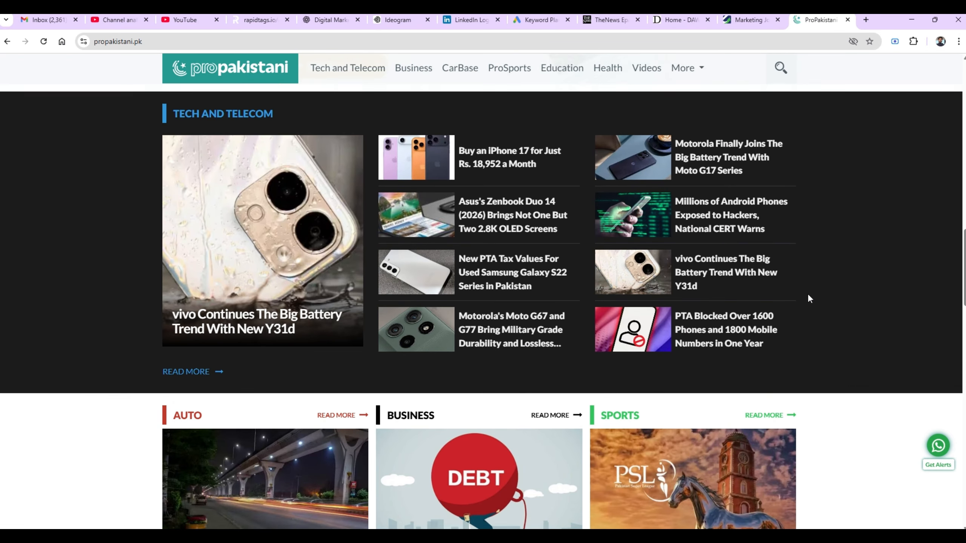
scroll(809, 296, "up", 8)
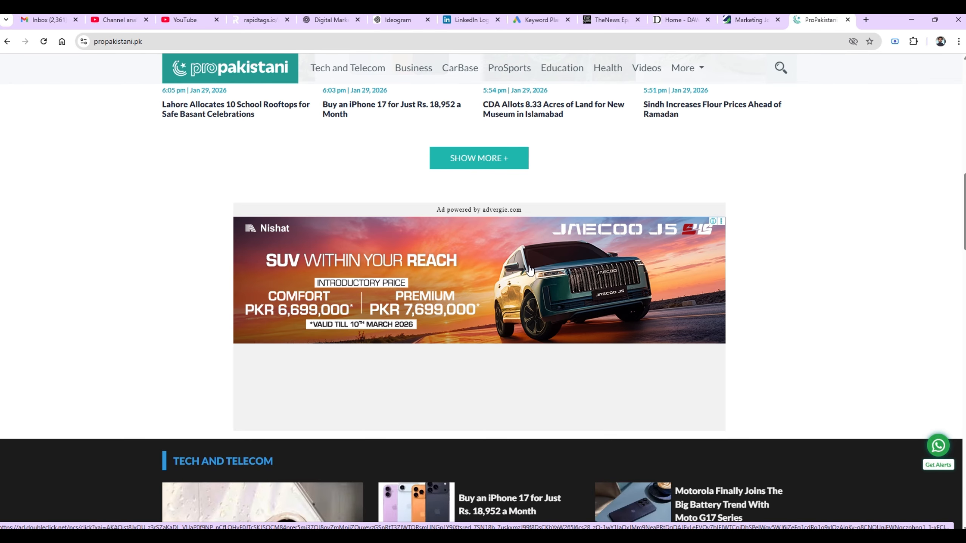
- Revisit the Dawn homepage, then return to TheNews e-paper page
left_click(674, 17)
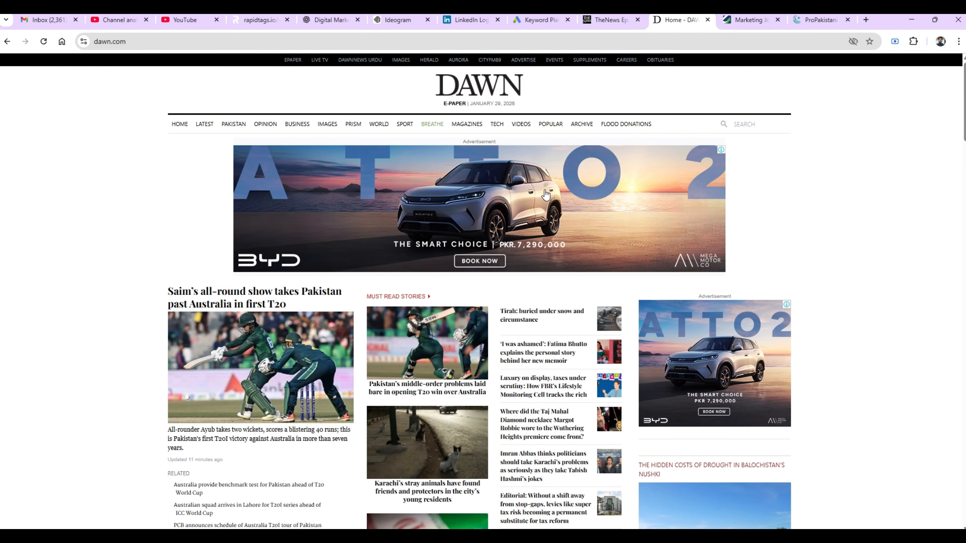
left_click(606, 16)
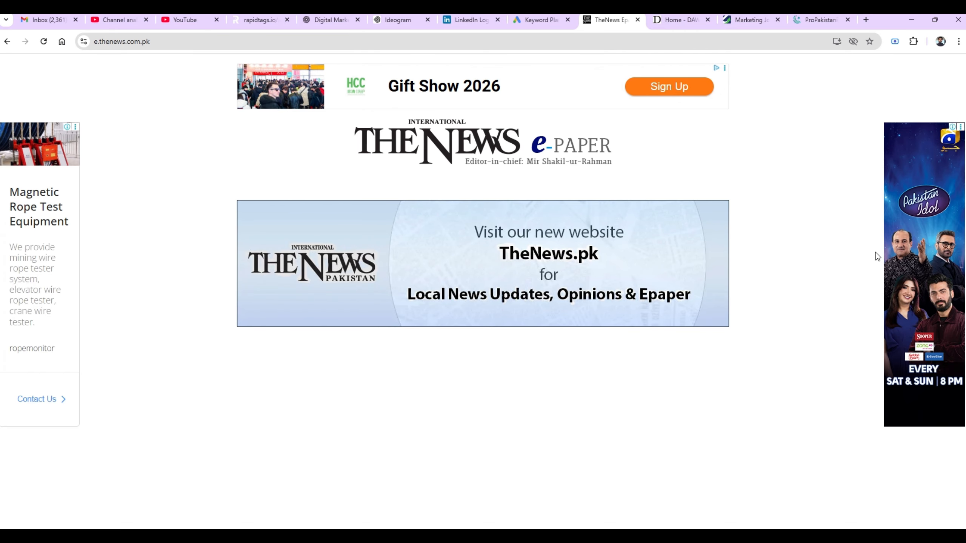
- Search 'google ad account' in a new tab and scroll to the sponsored Google Ads result
left_click(866, 22)
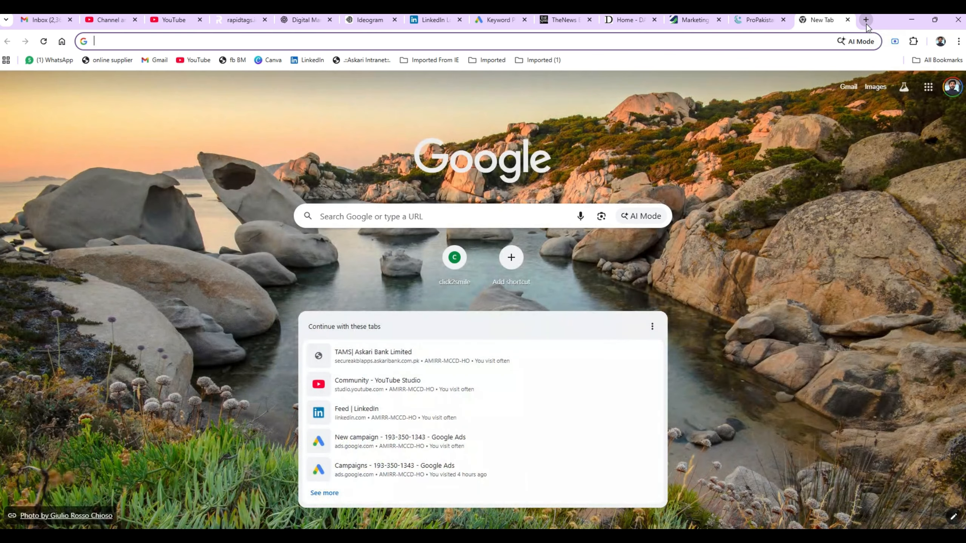
type("google")
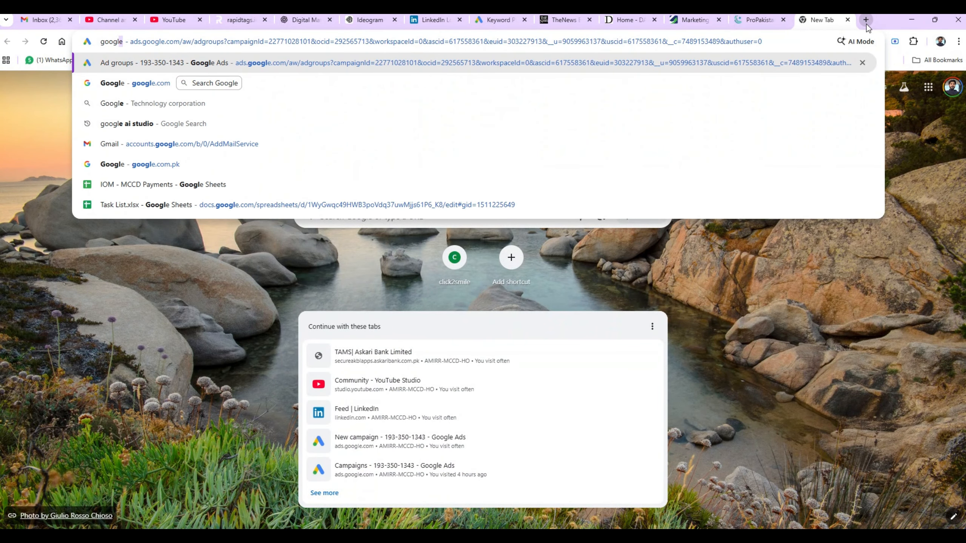
type(" ad ")
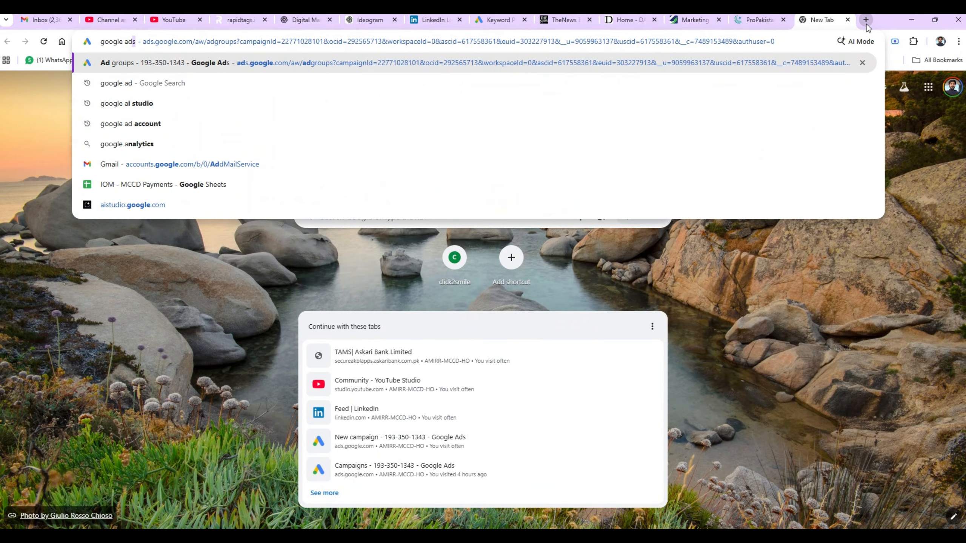
type("acc")
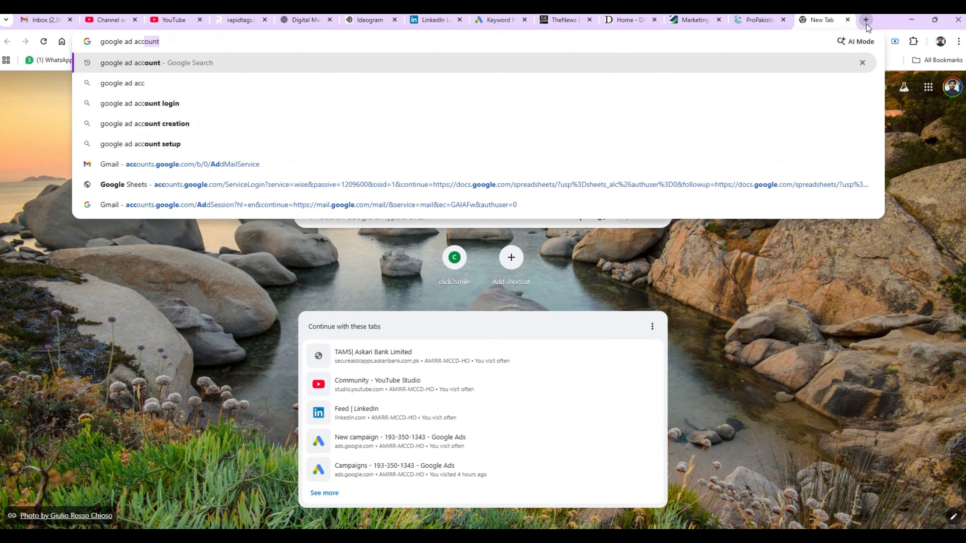
type("ount")
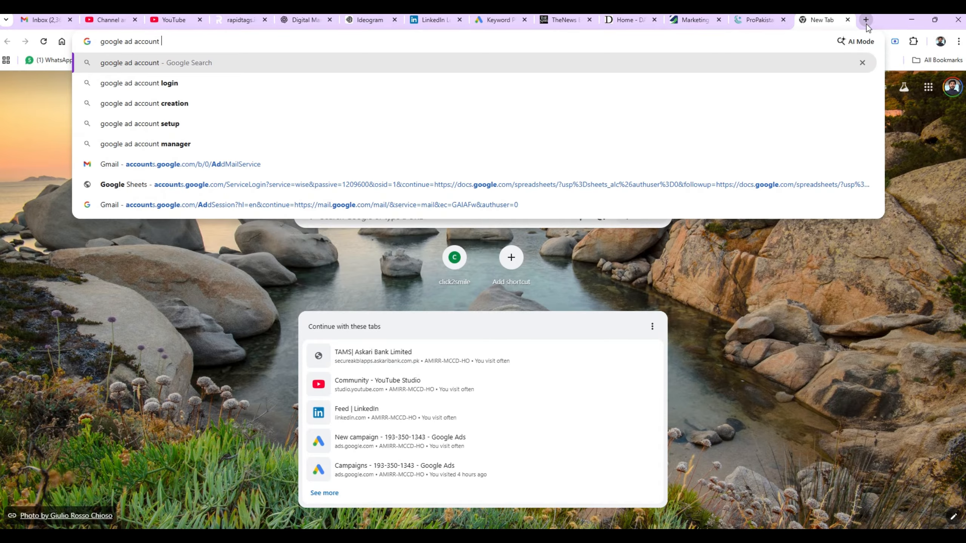
key("Return")
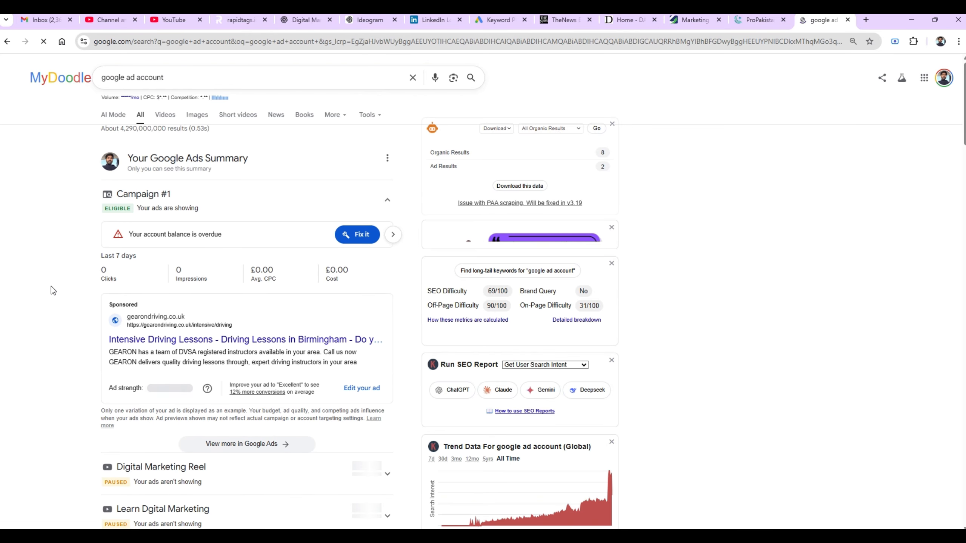
scroll(53, 290, "down", 9)
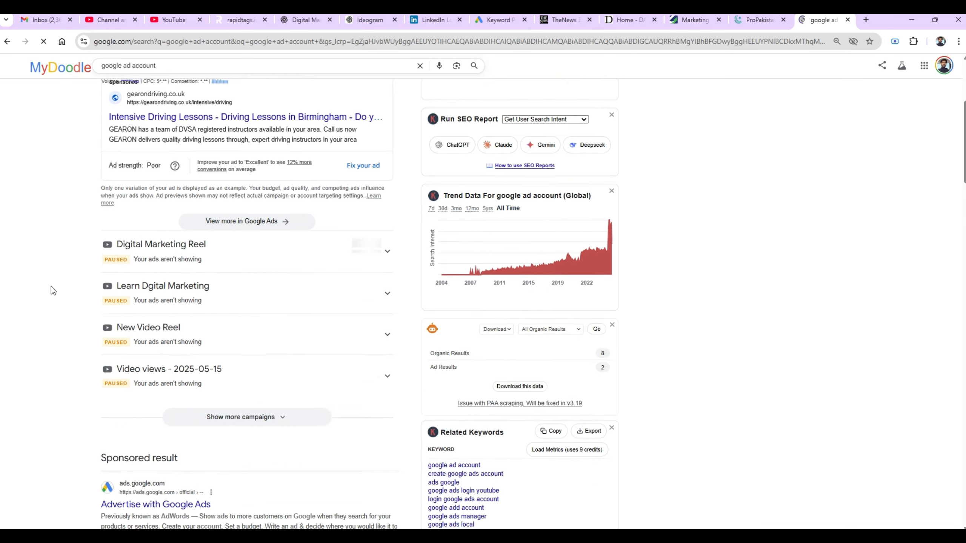
scroll(51, 289, "down", 4)
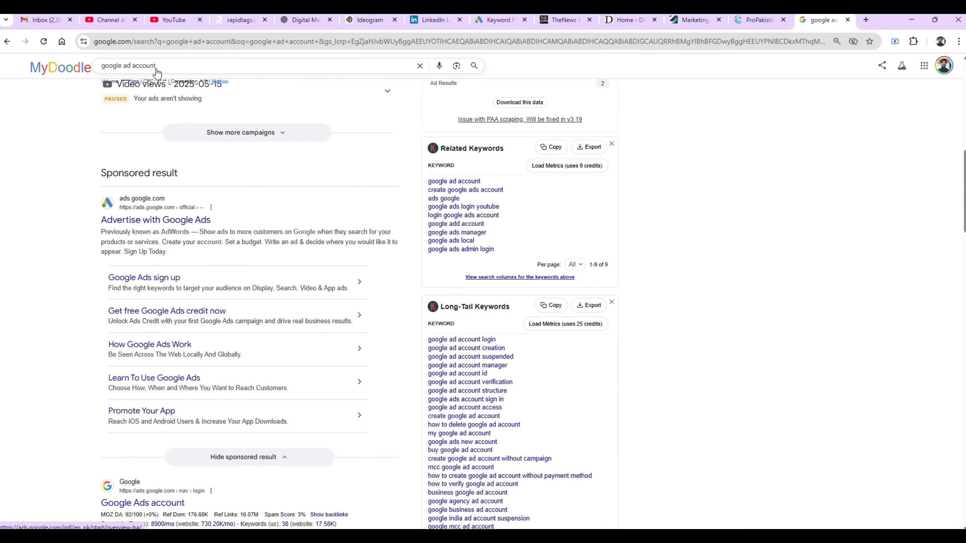
- Open the Advertise with Google Ads page and review the $400 USD credit Offer A
left_click(154, 221)
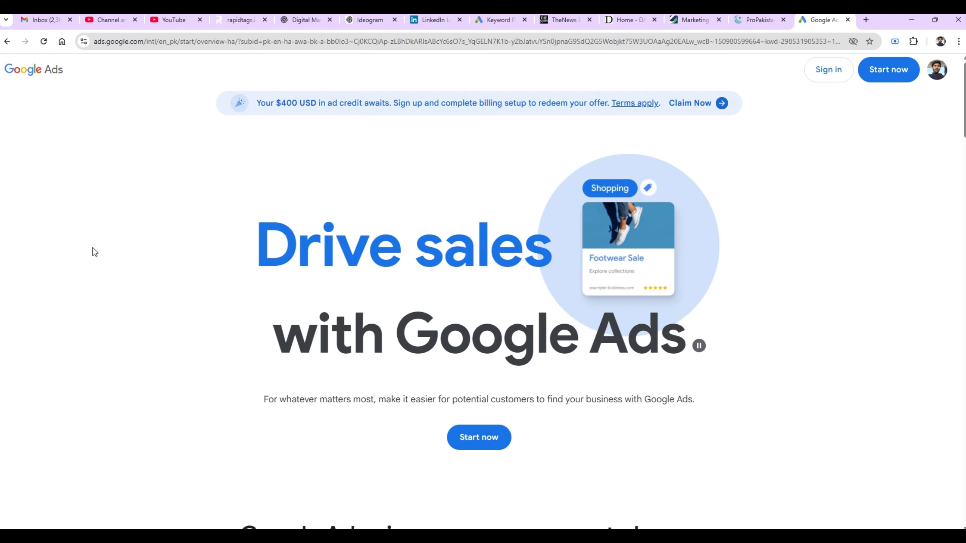
scroll(92, 248, "down", 3)
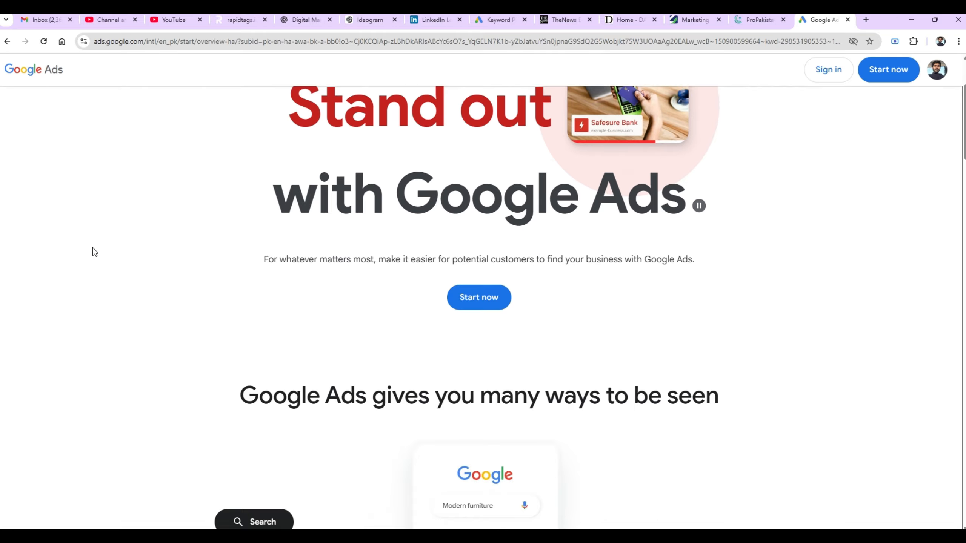
scroll(93, 251, "down", 20)
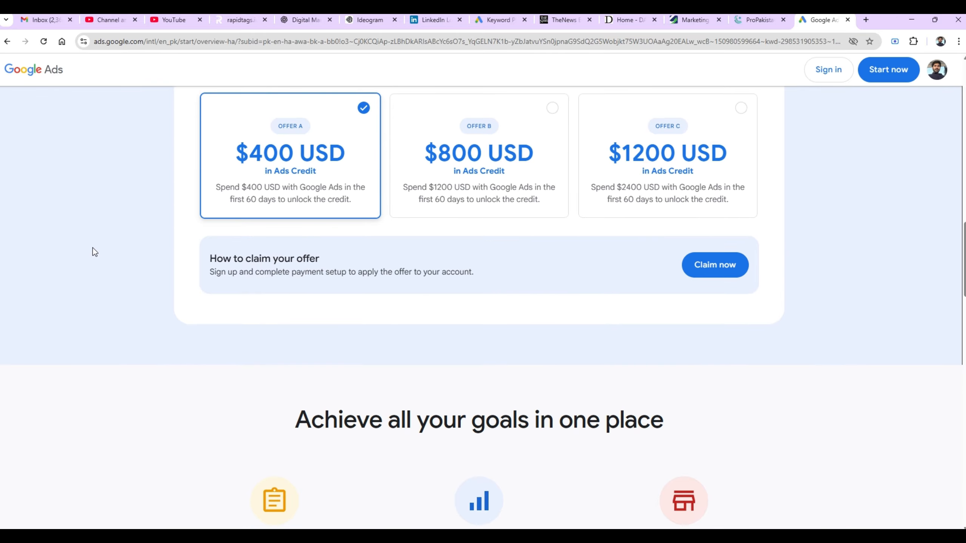
scroll(93, 248, "up", 3)
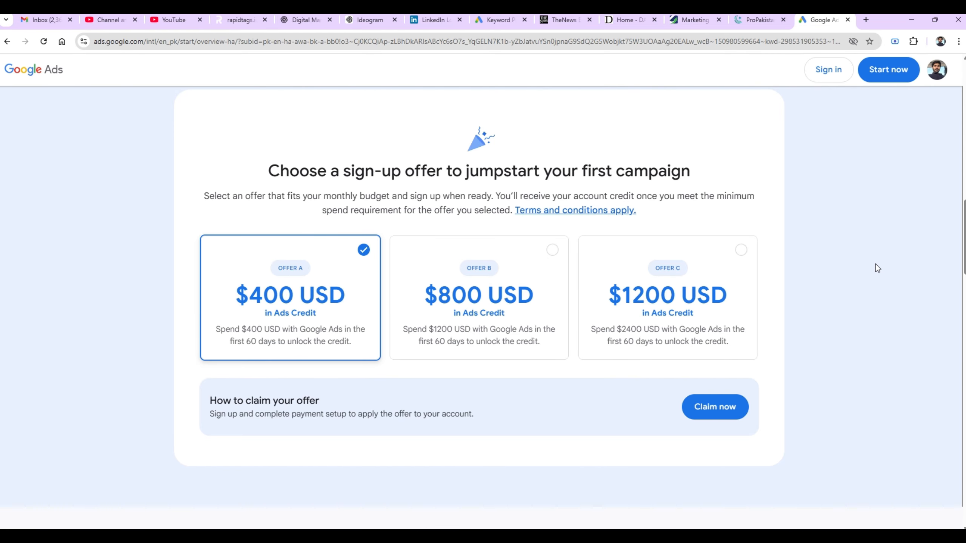
scroll(876, 264, "up", 1)
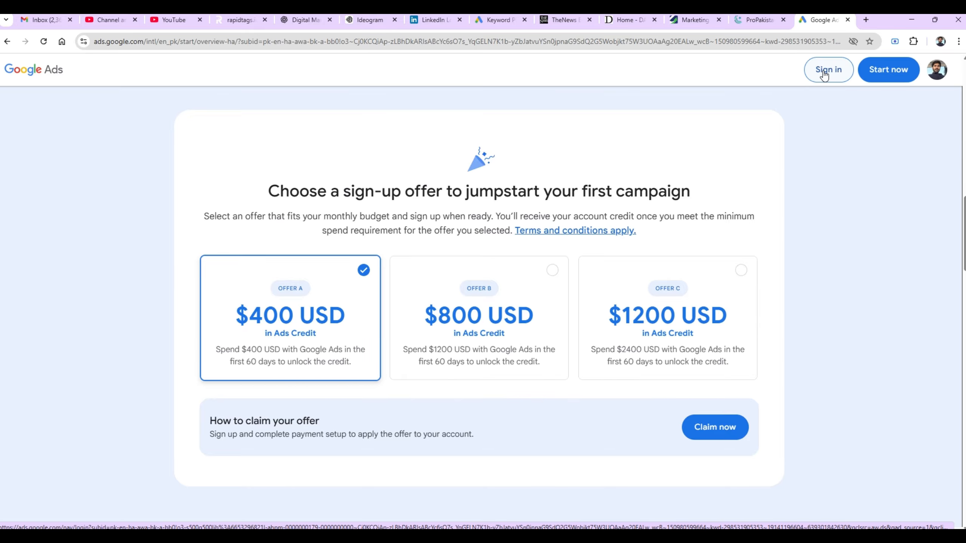
- Sign in and create a fresh Google Ads account rather than resuming an existing one
left_click(874, 67)
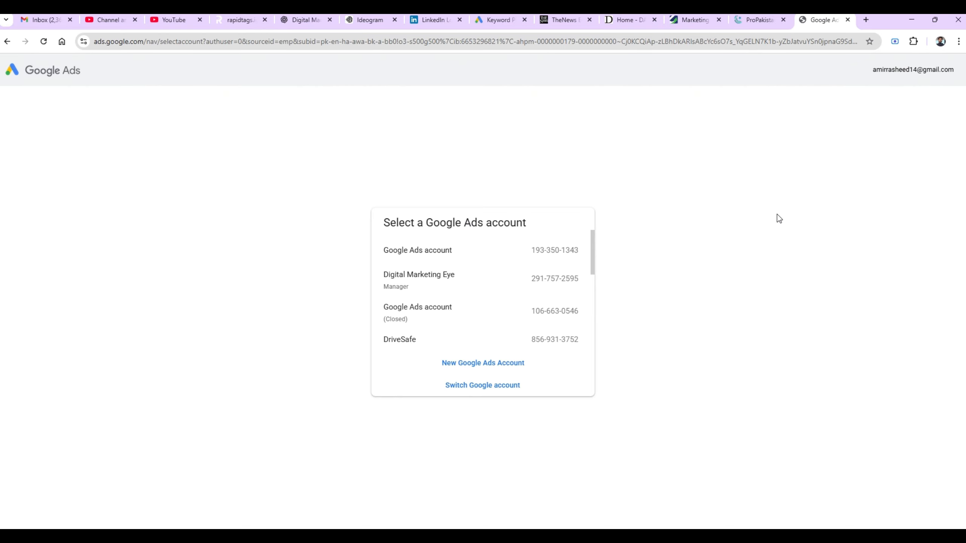
left_click(518, 365)
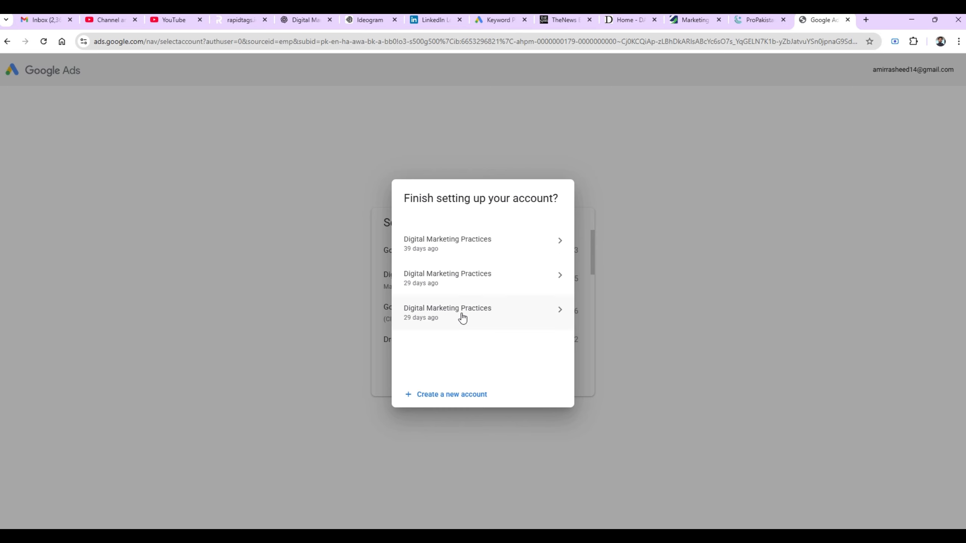
left_click(444, 398)
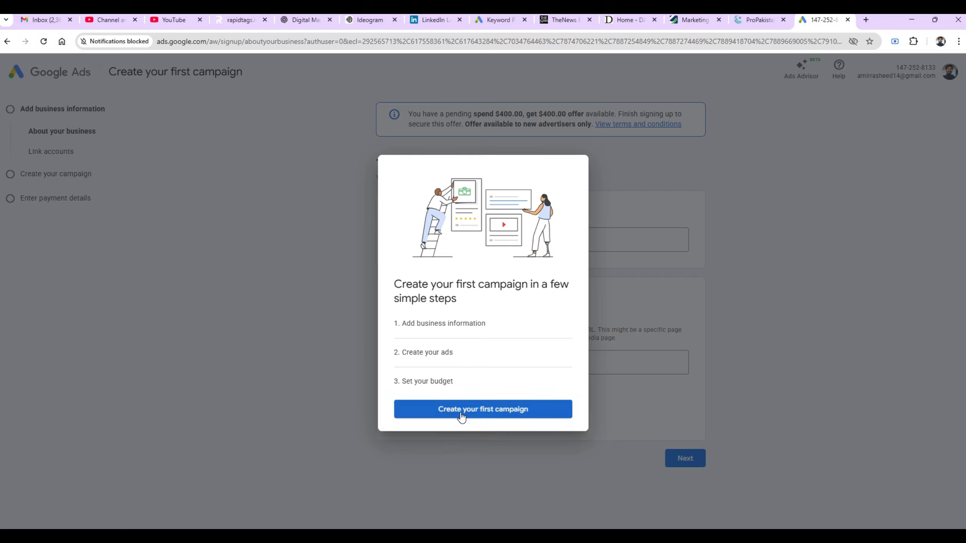
- Submit business name 'Digital Marketing Practices' and direct ads to a Pakistan business phone number
left_click(516, 419)
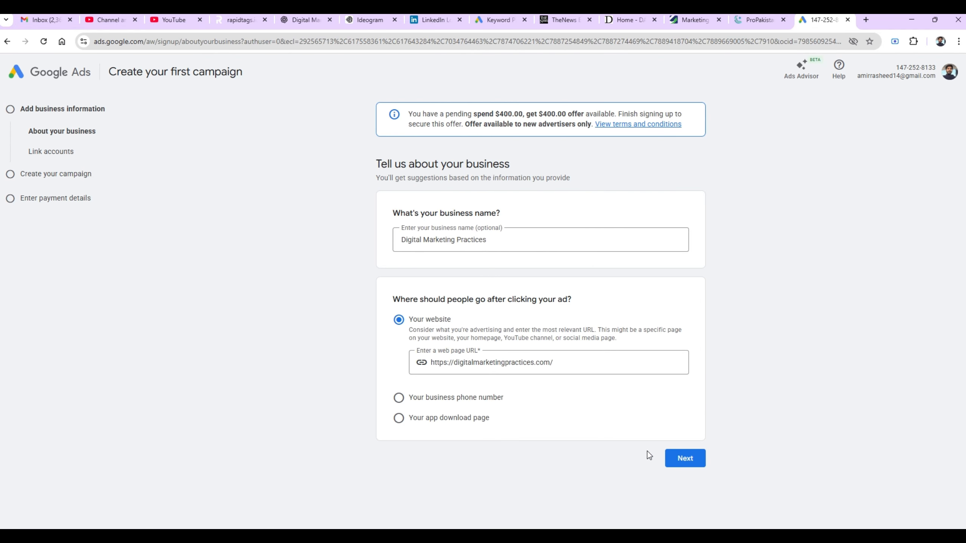
left_click(680, 462)
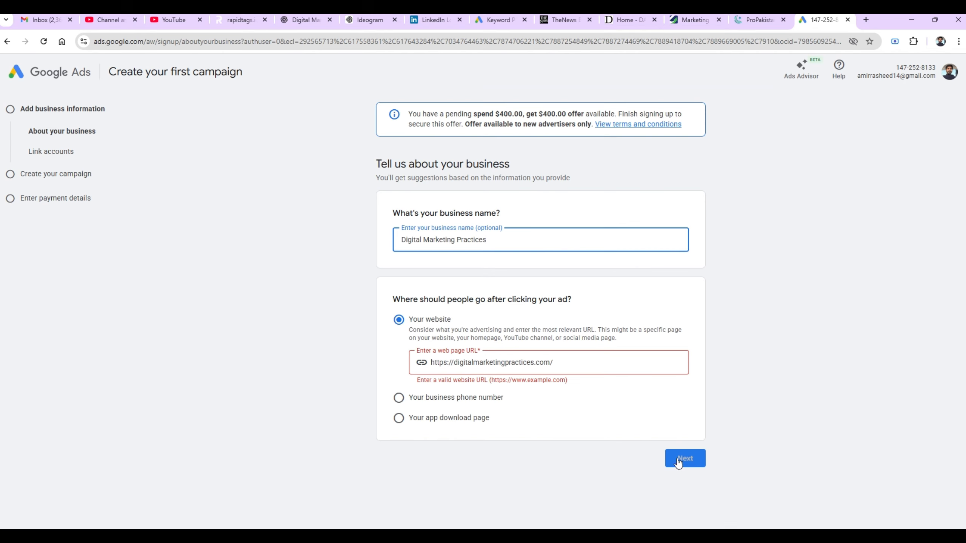
left_click(405, 400)
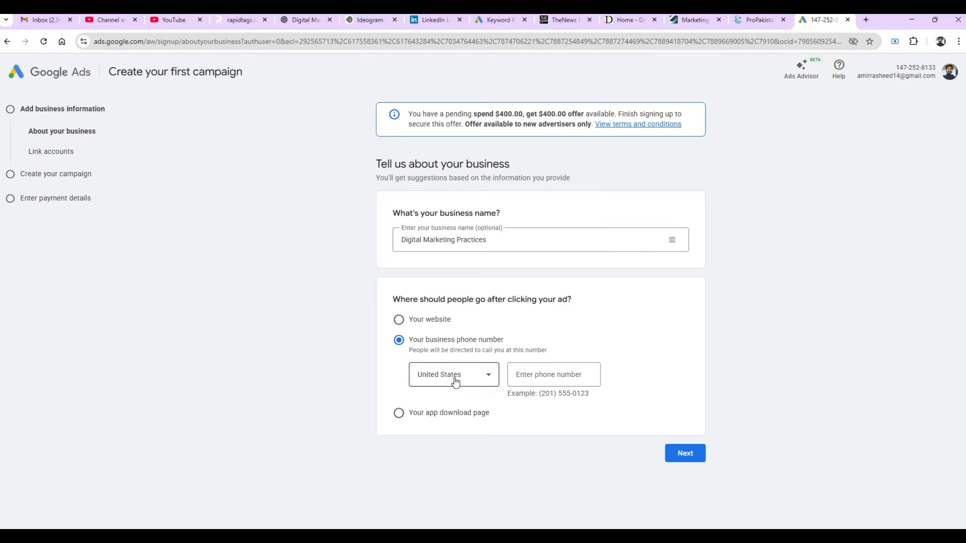
left_click(454, 378)
scroll(457, 382, "up", 20)
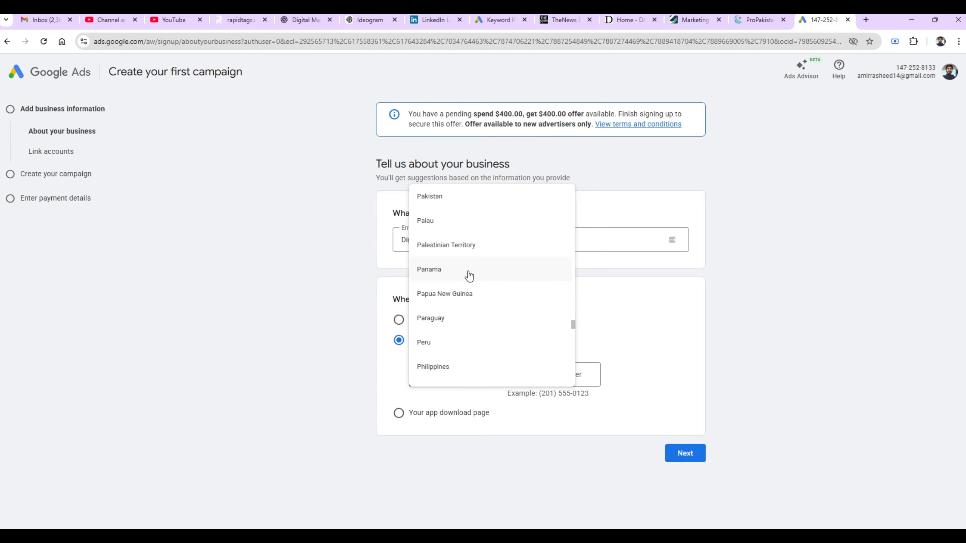
left_click(452, 196)
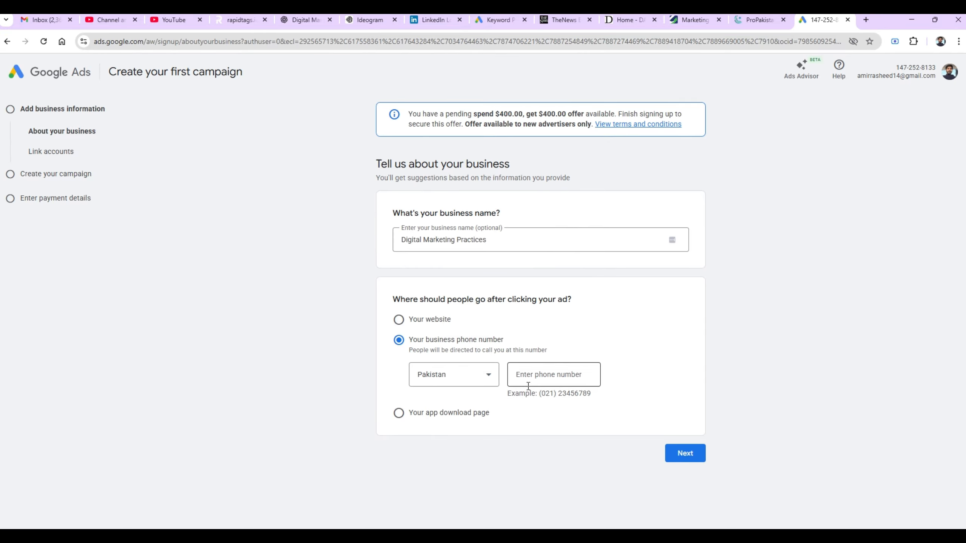
left_click(537, 376)
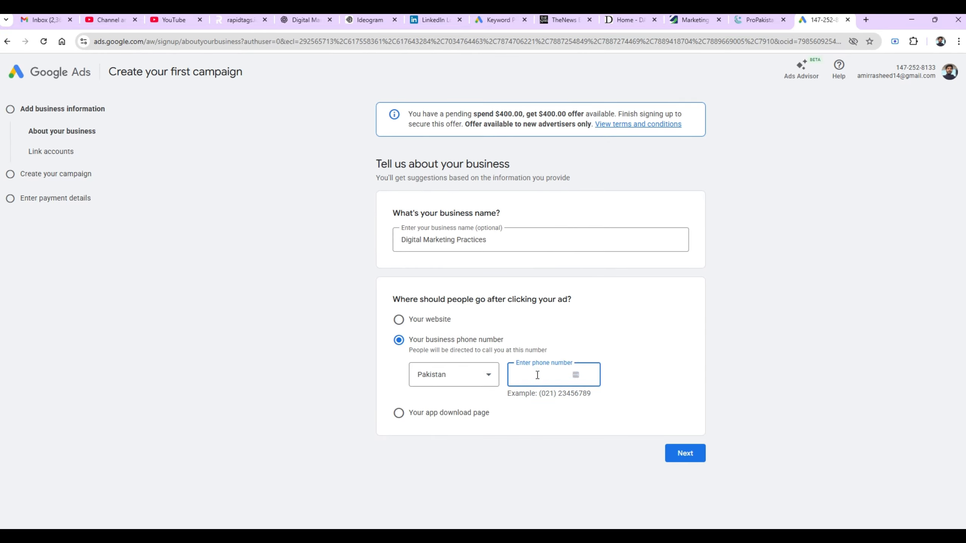
- Accept the business details and review the Business Profile, Merchant Center and YouTube linking options
left_click(682, 452)
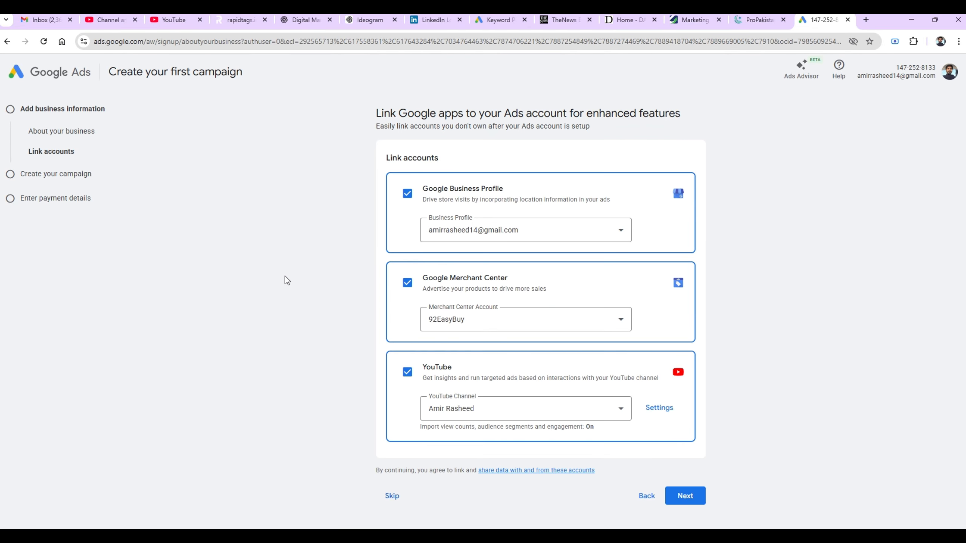
scroll(286, 280, "down", 1)
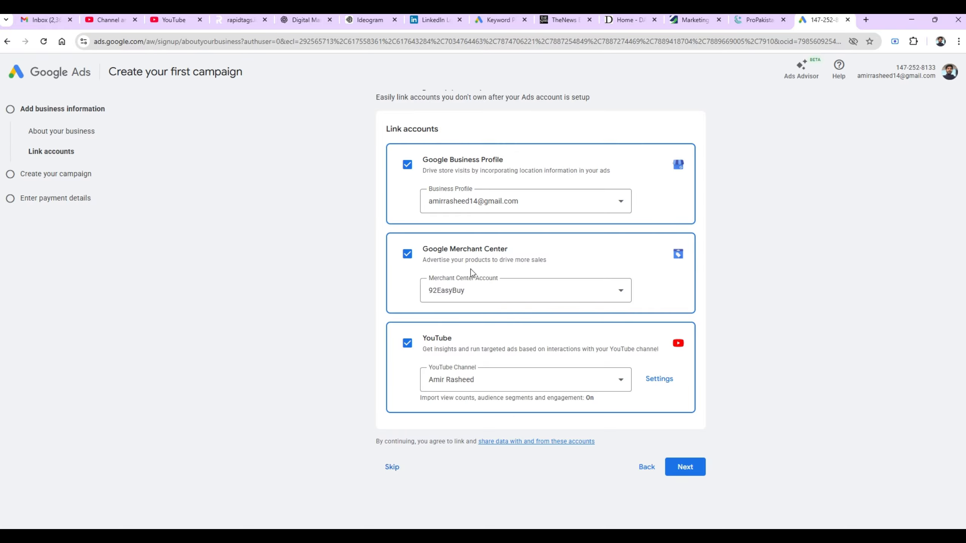
- Skip account linking, campaign goal and campaign type, then leave campaign creation
left_click(392, 467)
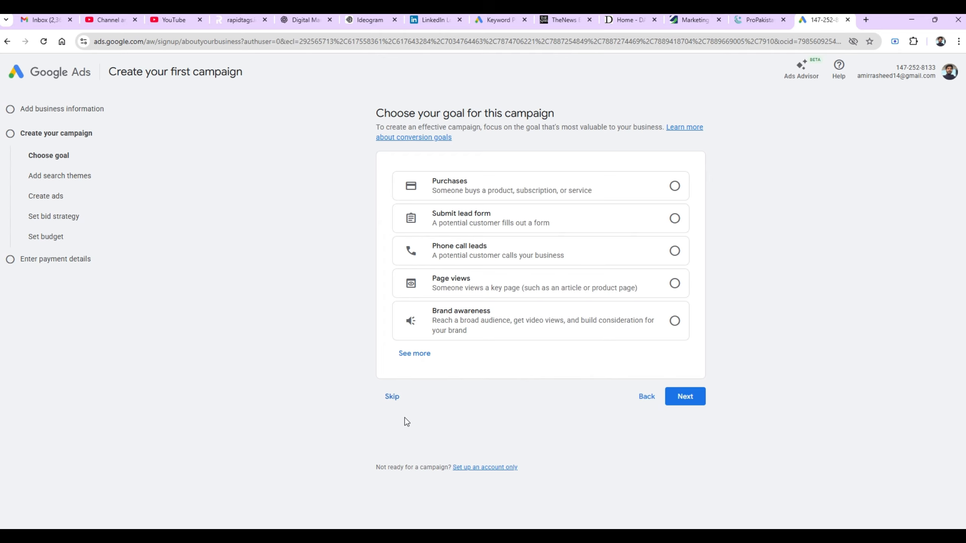
left_click(395, 397)
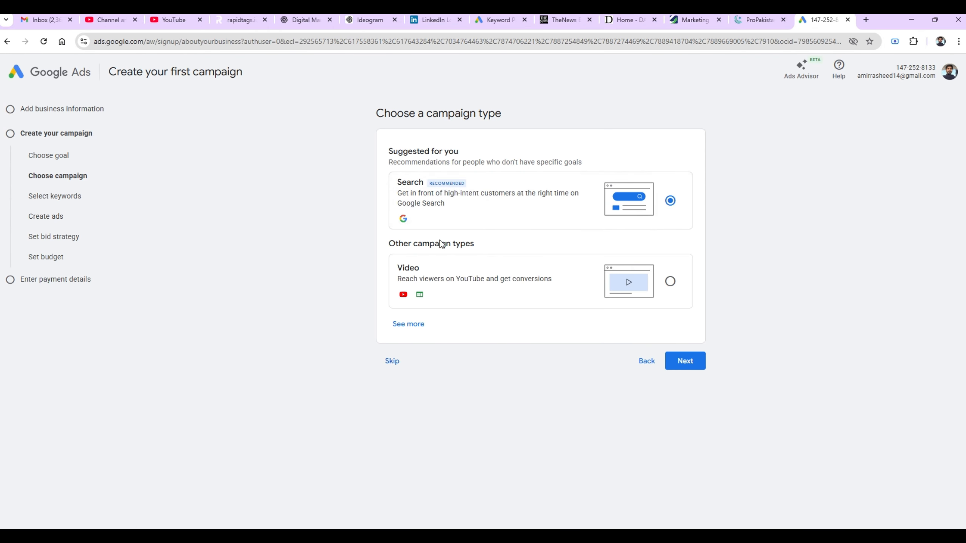
left_click(393, 360)
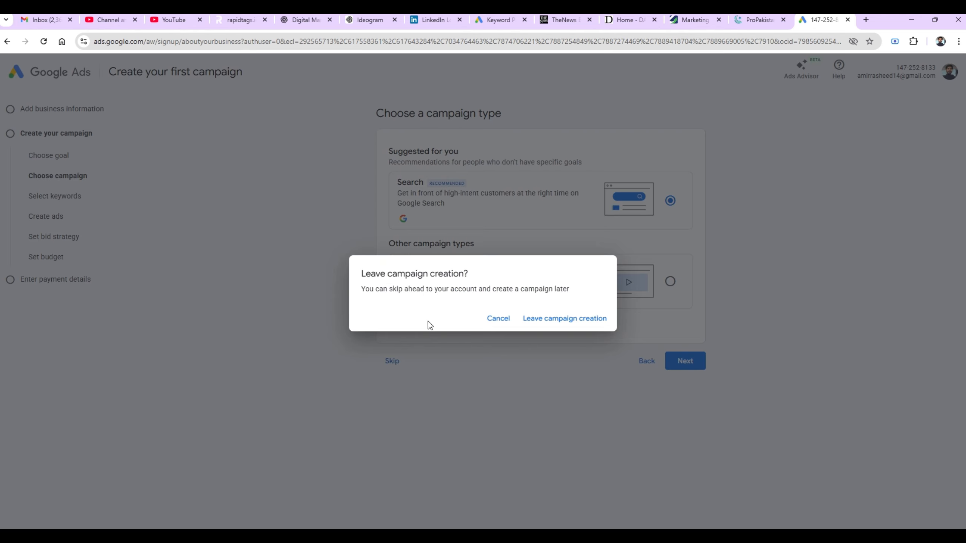
left_click(544, 319)
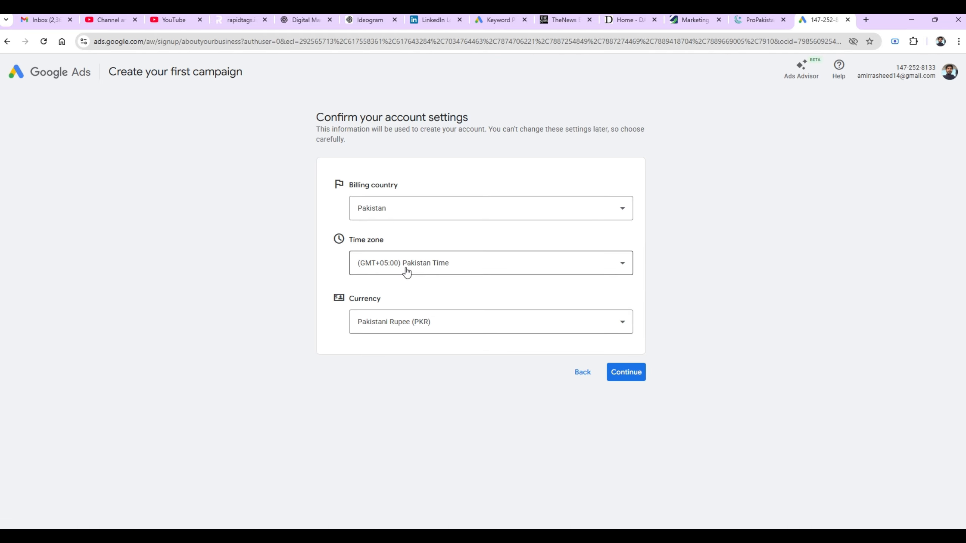
- Confirm Pakistan, Pakistan Time and PKR settings, then review the Visa automatic payment details
left_click(617, 373)
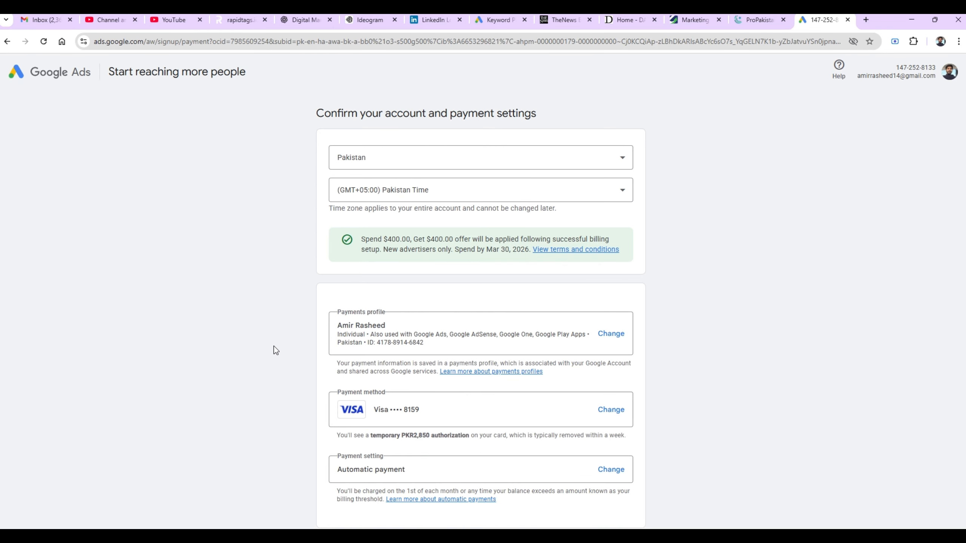
scroll(274, 347, "down", 1)
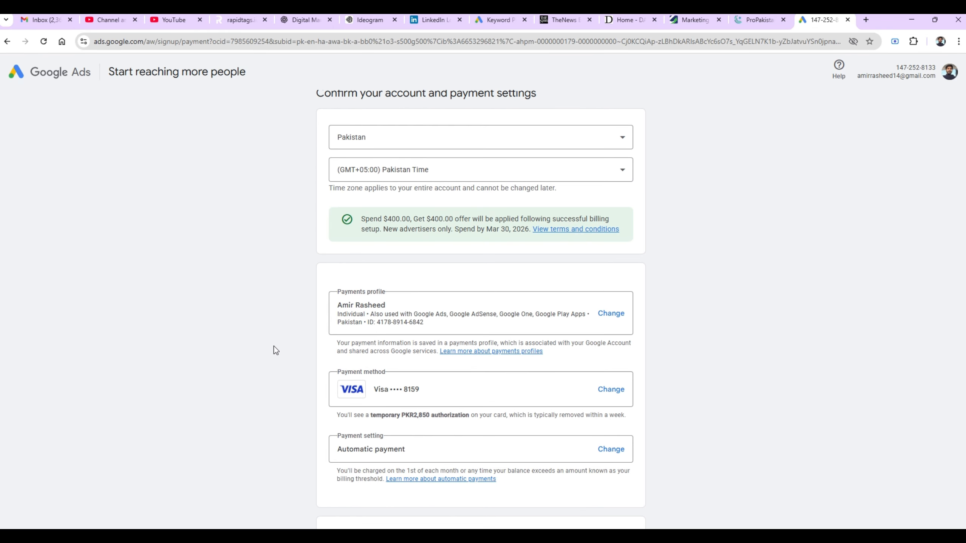
scroll(274, 347, "down", 5)
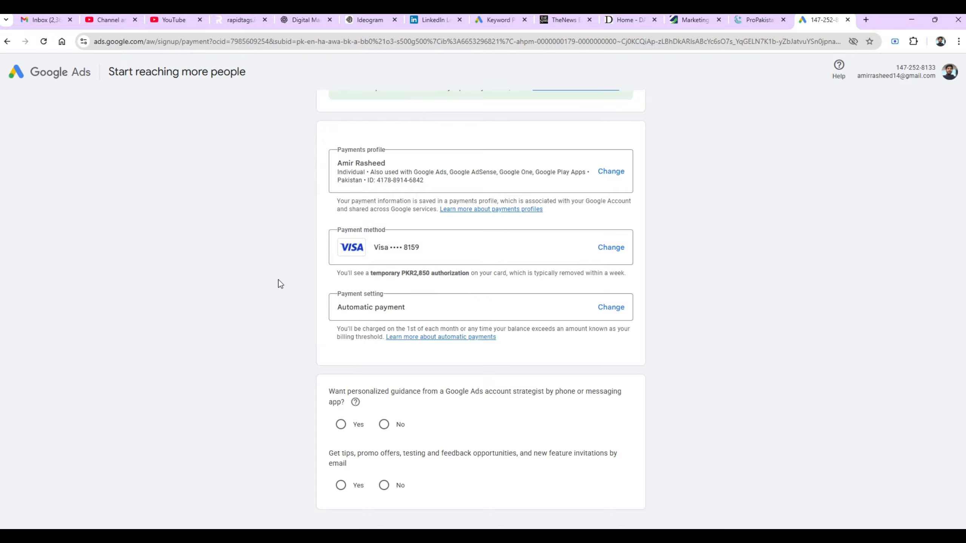
scroll(267, 278, "down", 2)
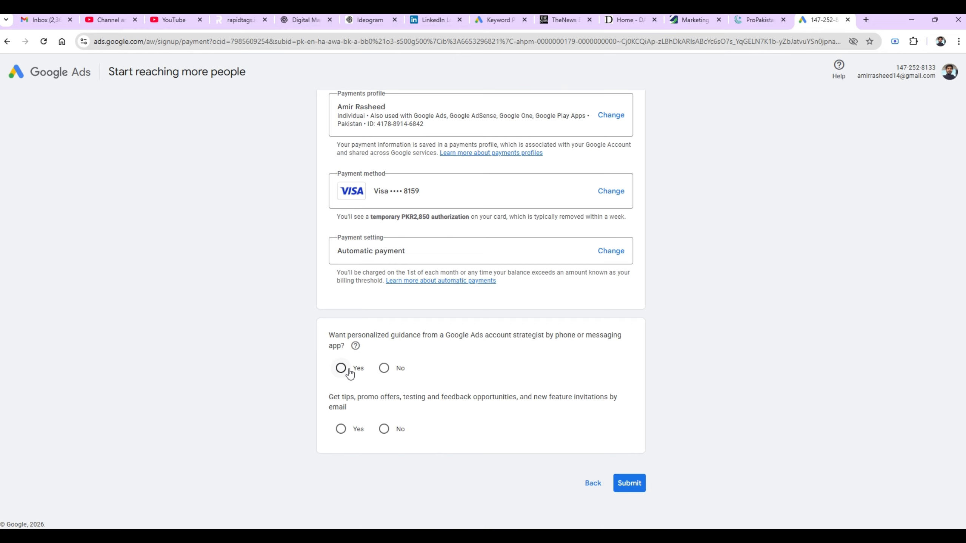
- Answer No to both the strategist guidance question and the email tips and promo offers question
left_click(383, 369)
key("Left")
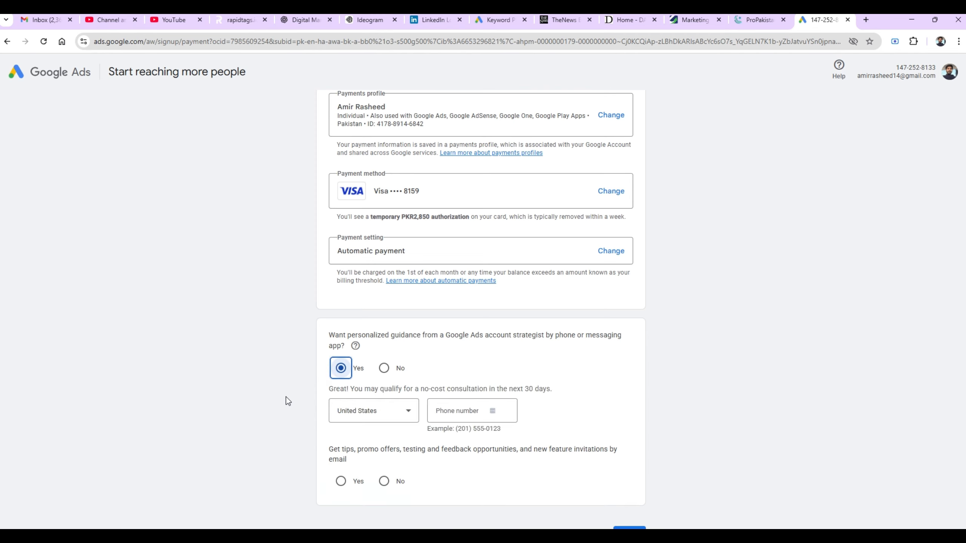
key("Right")
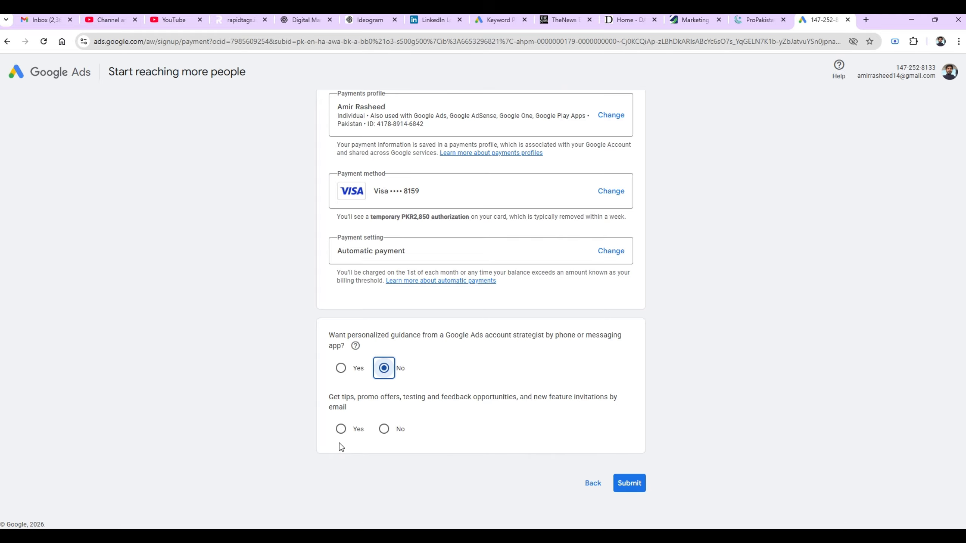
left_click(383, 433)
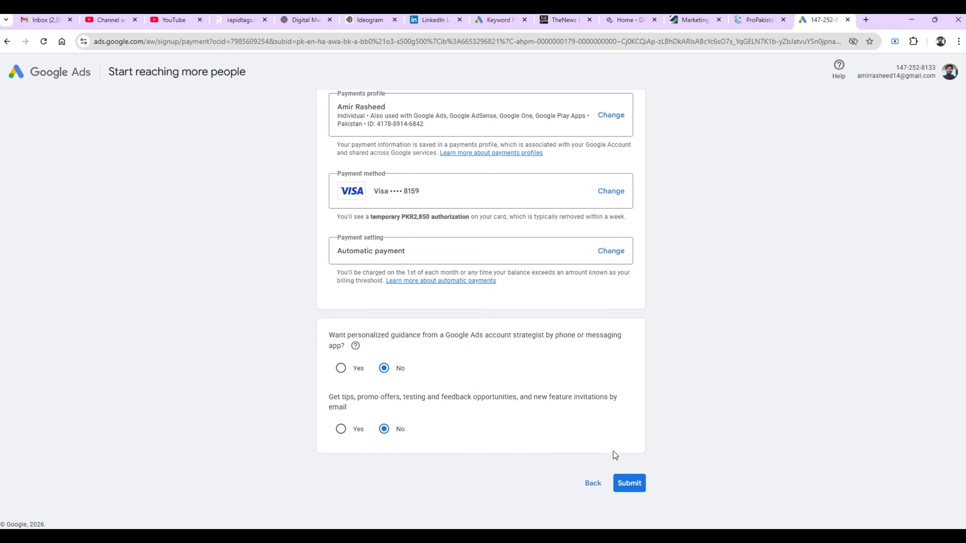
- Submit the account and payment settings, then go back after the Visa card authorization fails
left_click(630, 485)
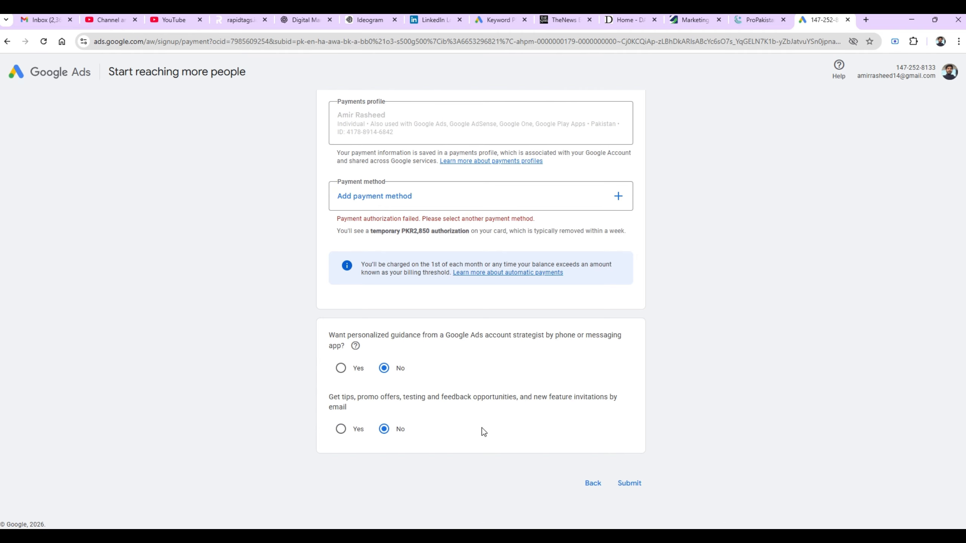
left_click(582, 482)
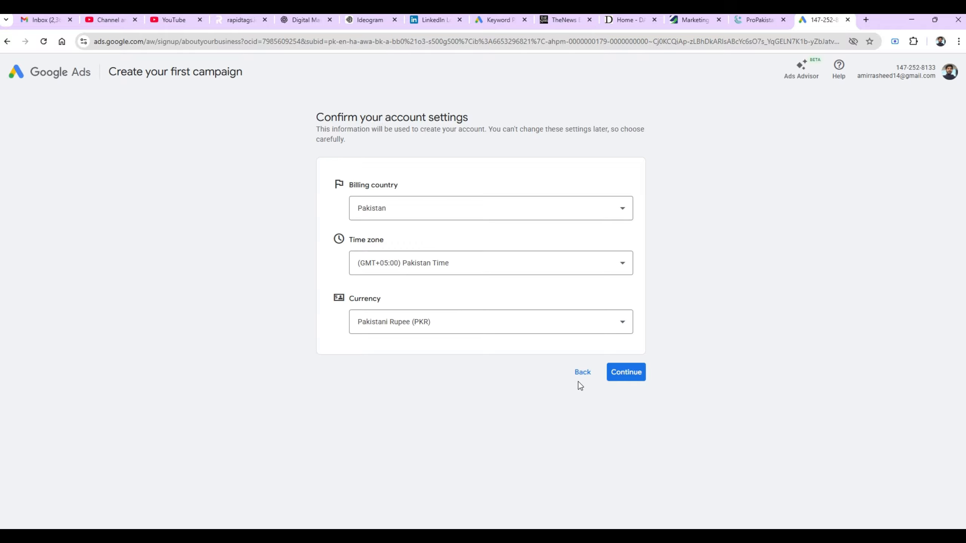
- Step back through the signup flow to the business details step
left_click(580, 374)
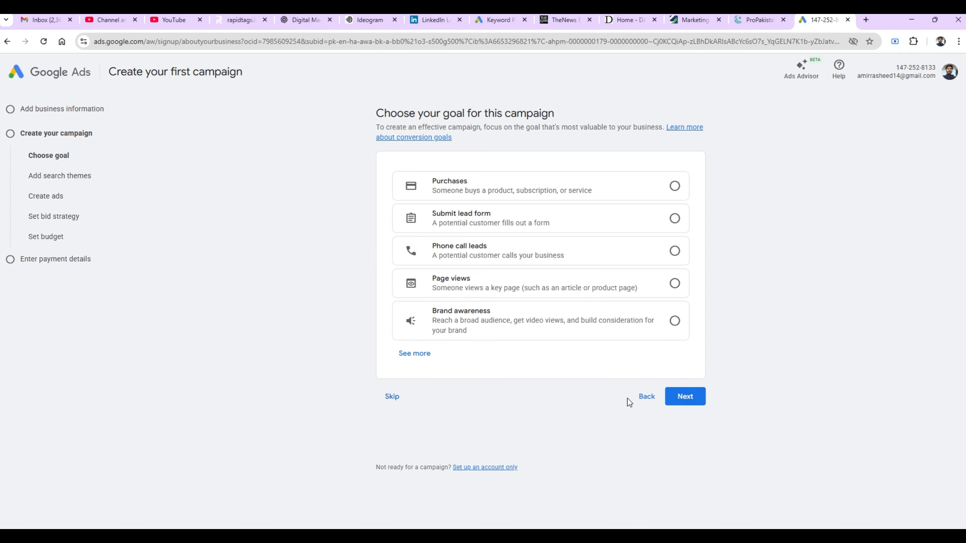
left_click(640, 402)
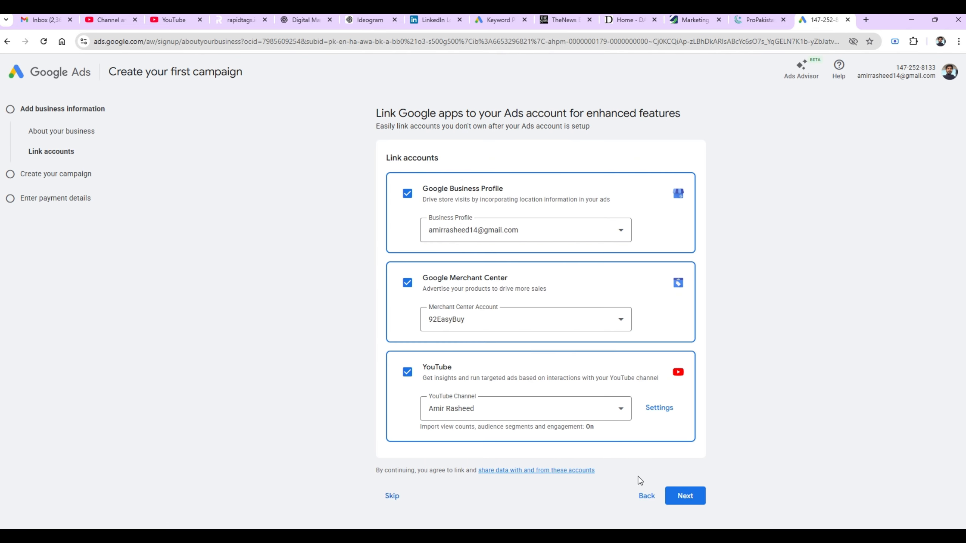
left_click(647, 497)
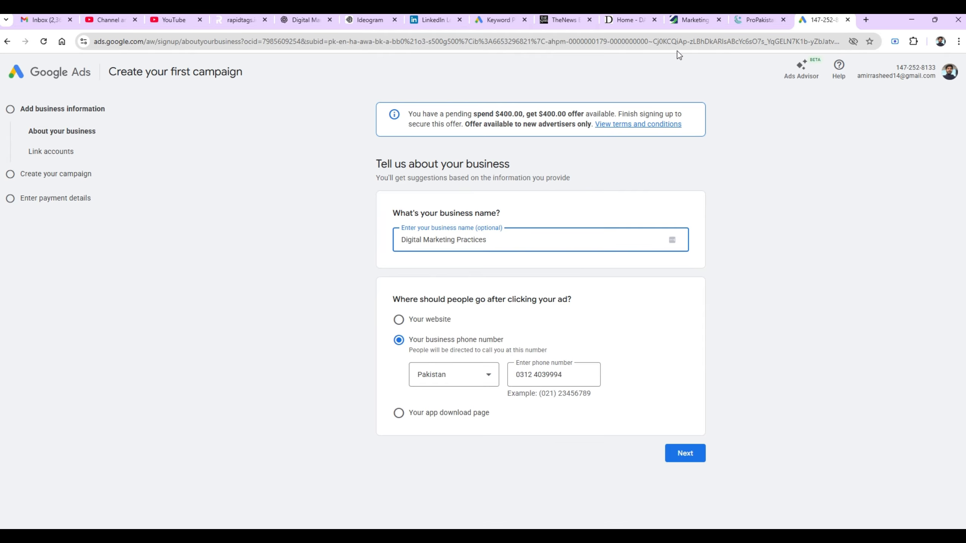
- Open the existing account's Google Ads ad groups page from the address bar suggestion for 'goog'
left_click(647, 43)
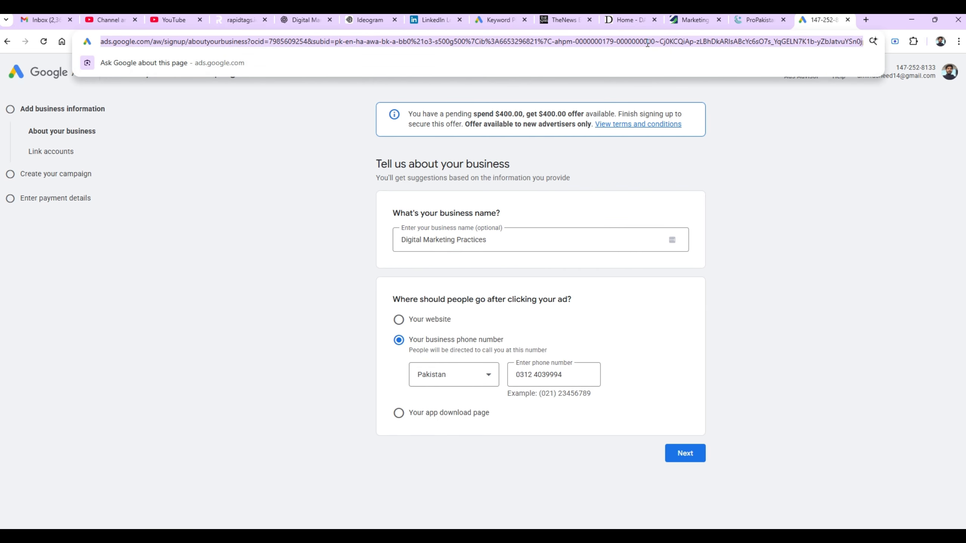
type("google")
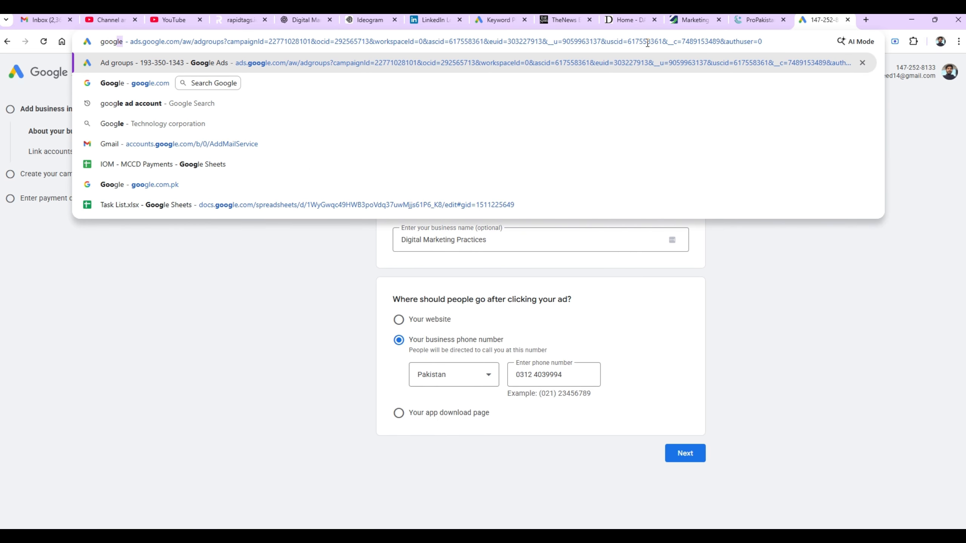
key("Return")
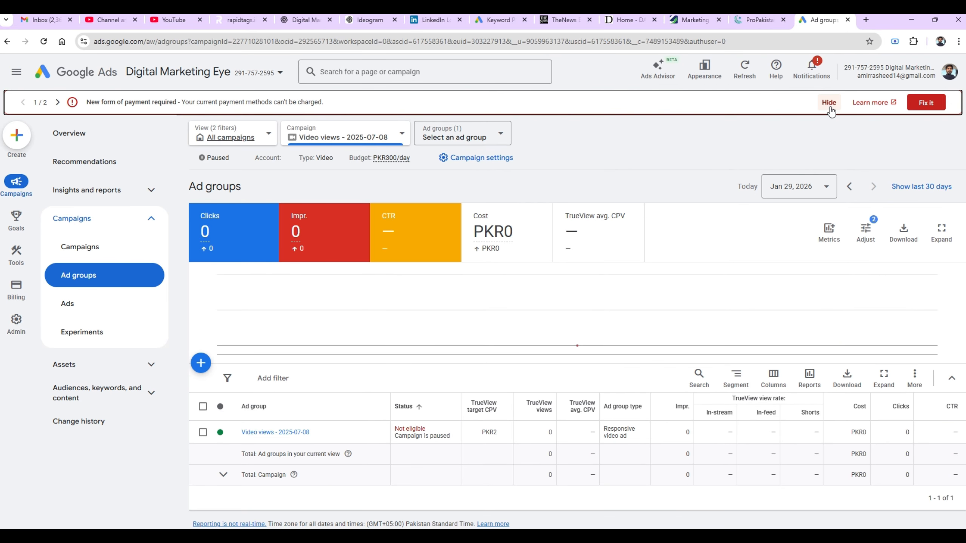
- Dismiss the payment and ads-not-running notices, then start a new campaign from the Campaigns list
left_click(830, 106)
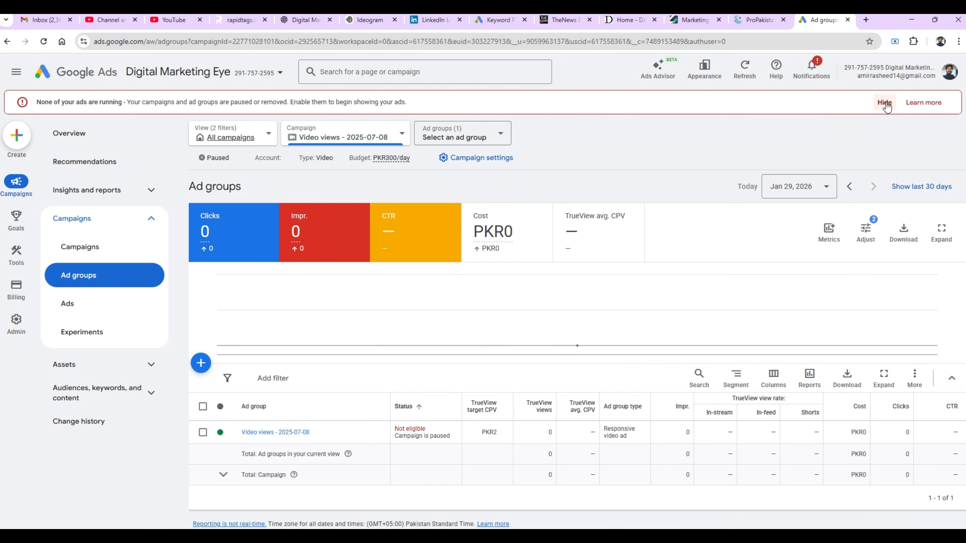
left_click(885, 103)
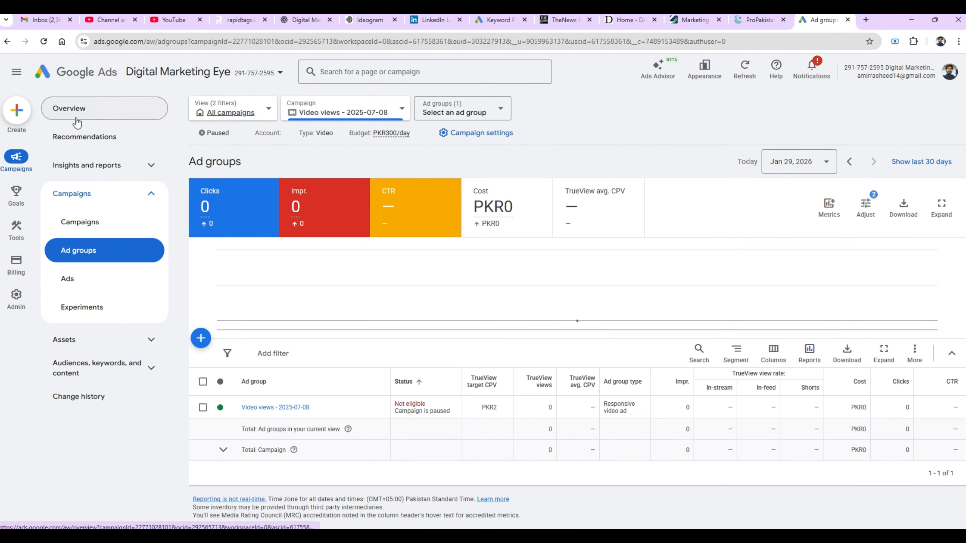
left_click(77, 116)
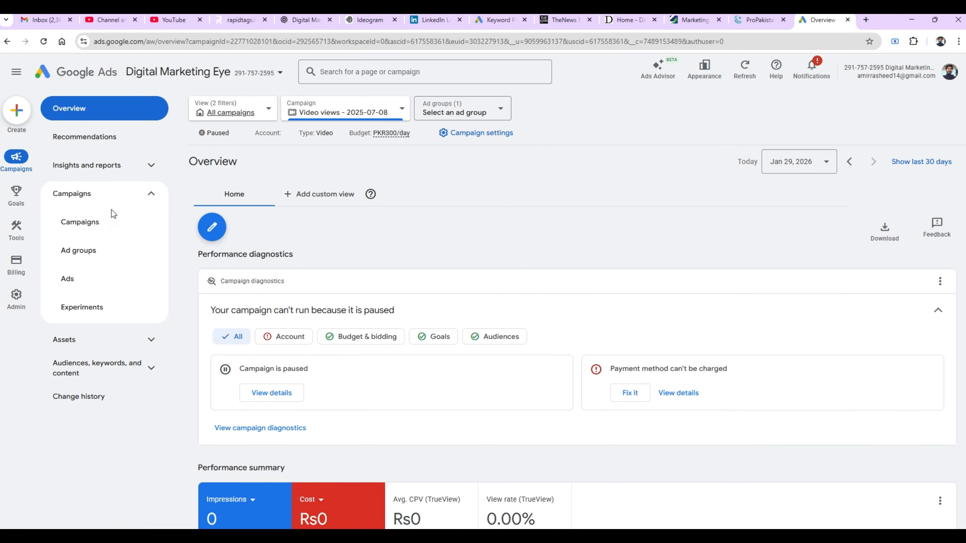
left_click(108, 223)
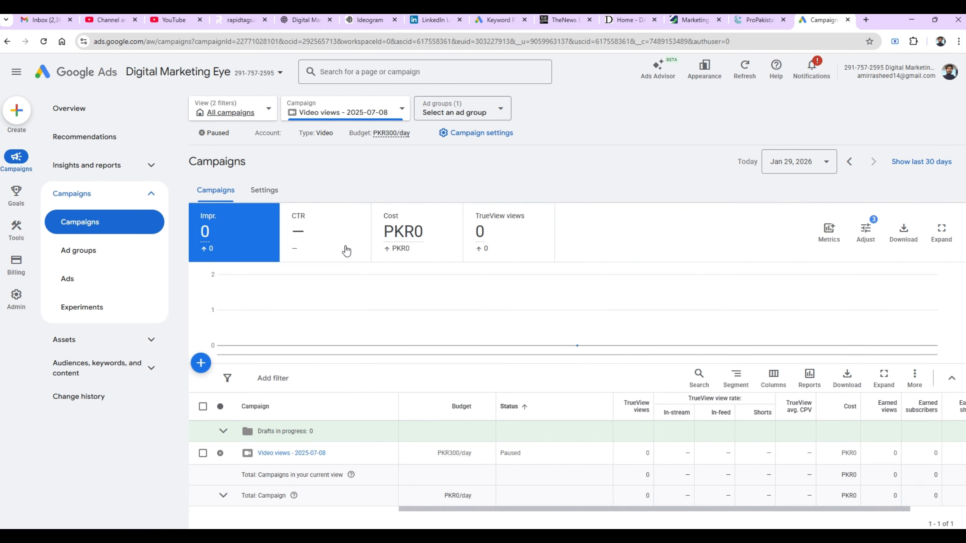
left_click(202, 364)
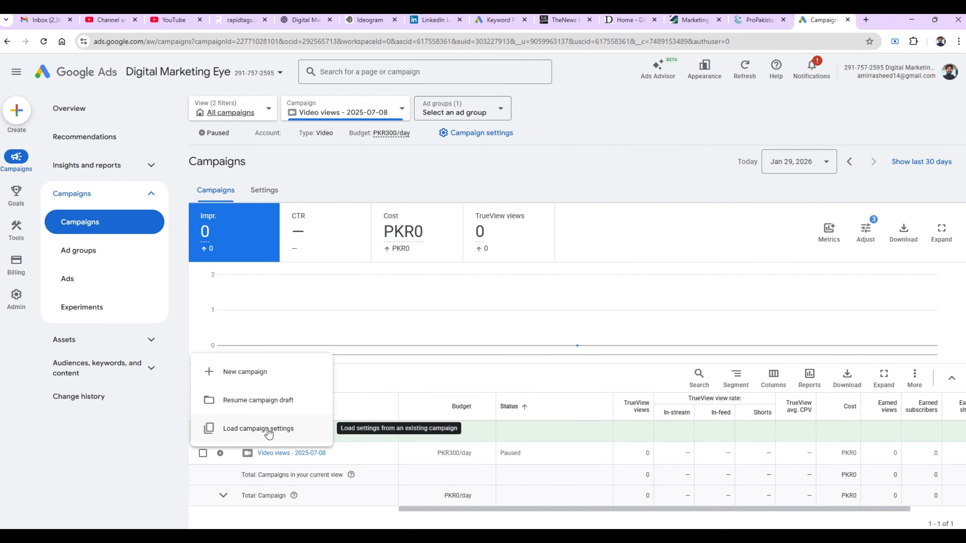
left_click(253, 375)
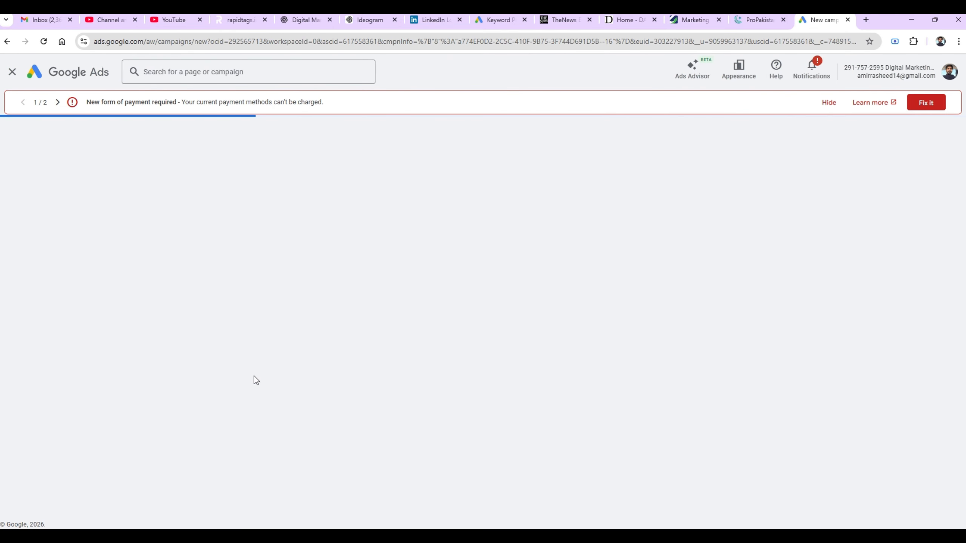
- Hide both alert banners, choose 'Create a campaign without guidance', and open a new Chrome tab
left_click(828, 103)
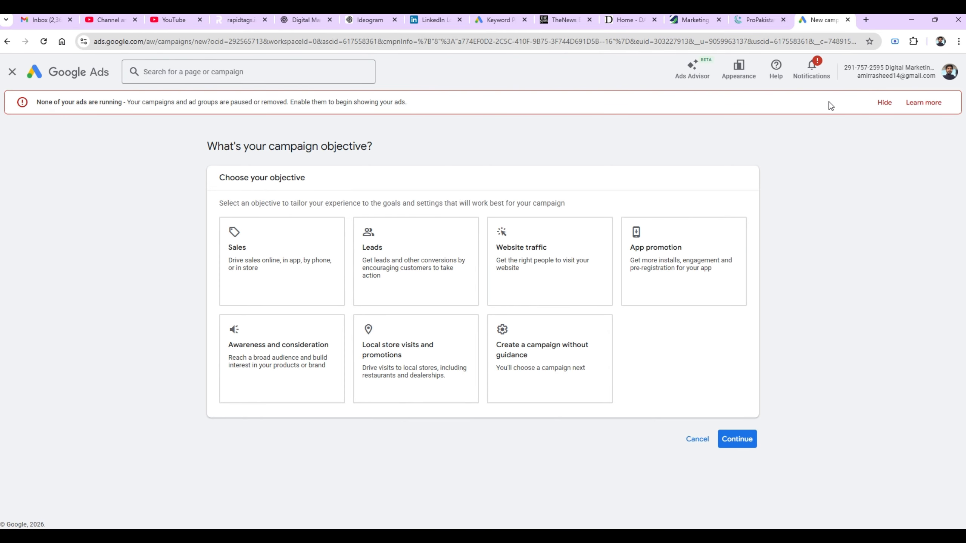
left_click(884, 103)
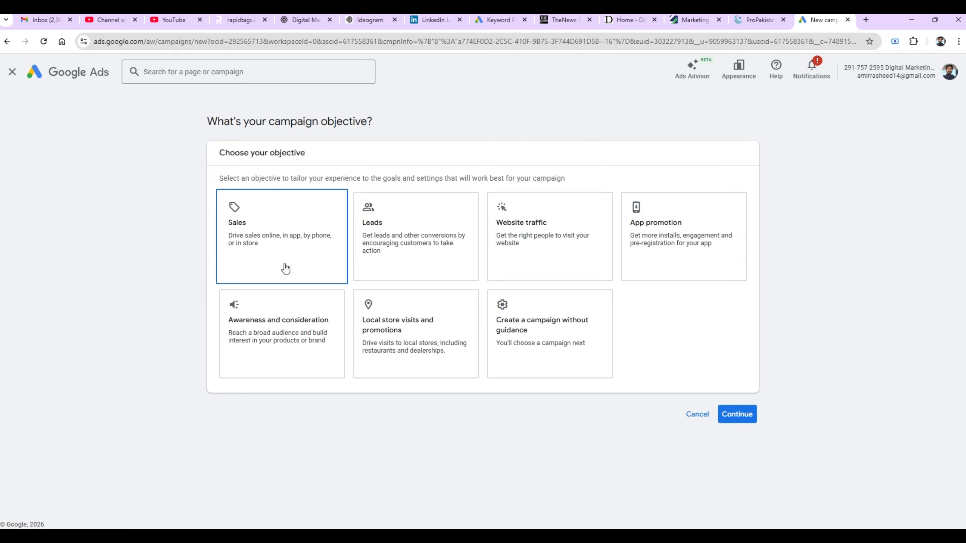
left_click(544, 350)
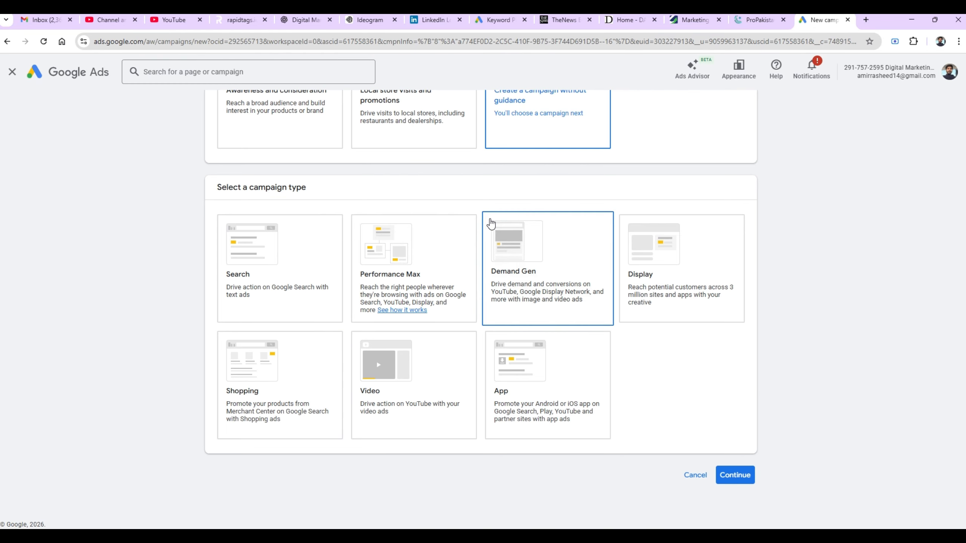
scroll(647, 119, "up", 1)
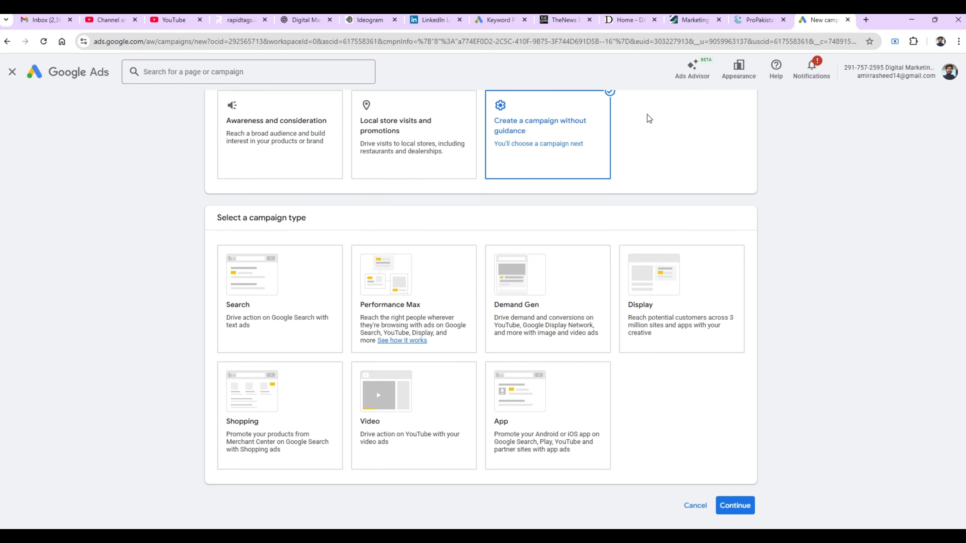
left_click(865, 20)
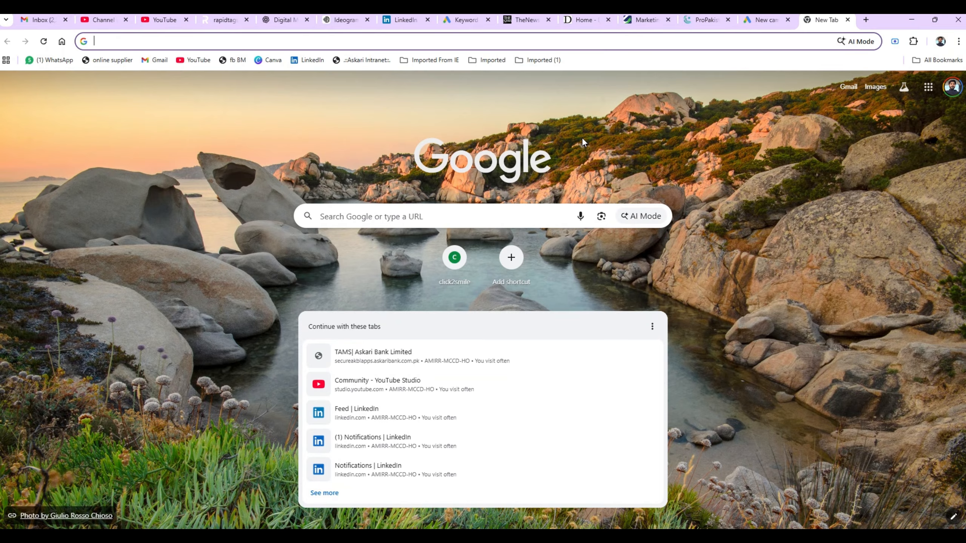
- Search Google for 'dentist in islamabad' to see the sponsored dentist ads
left_click(404, 212)
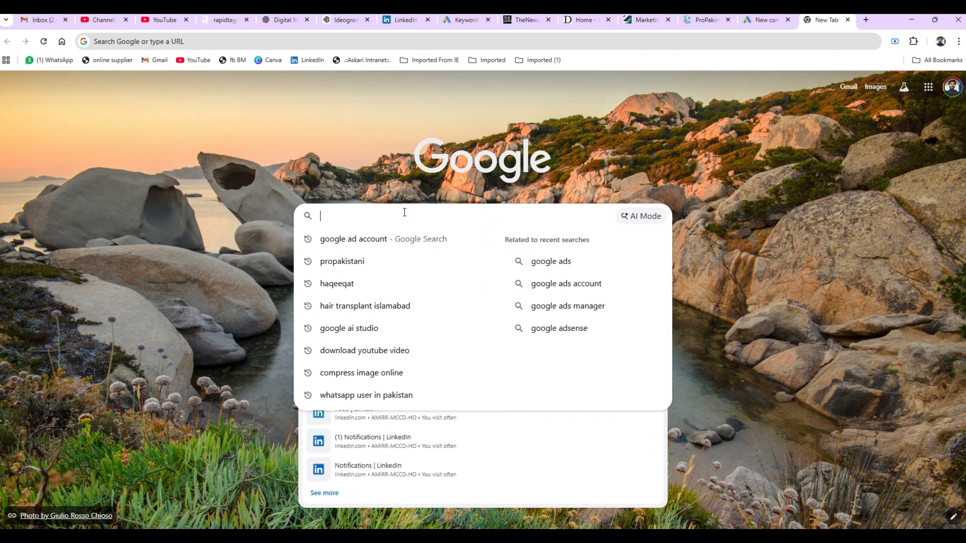
type("d")
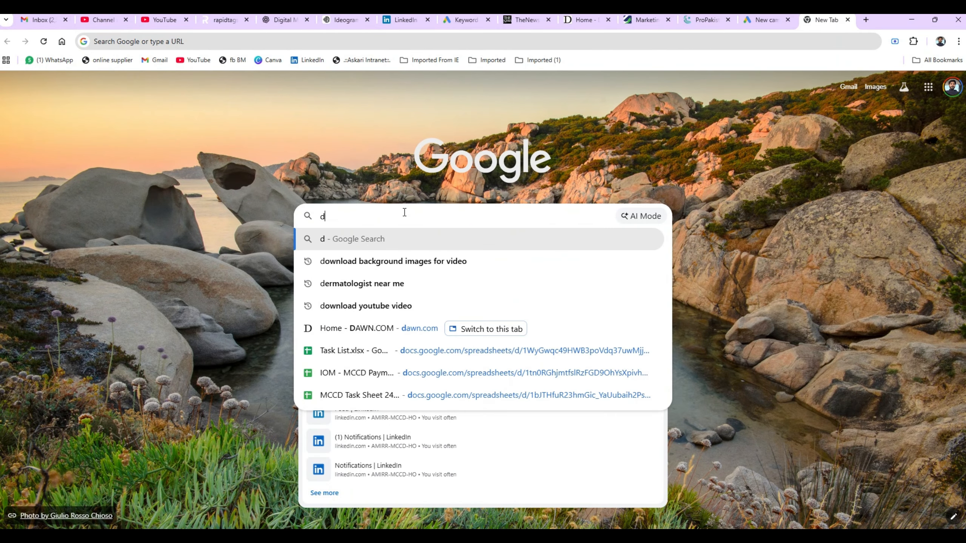
type("enti")
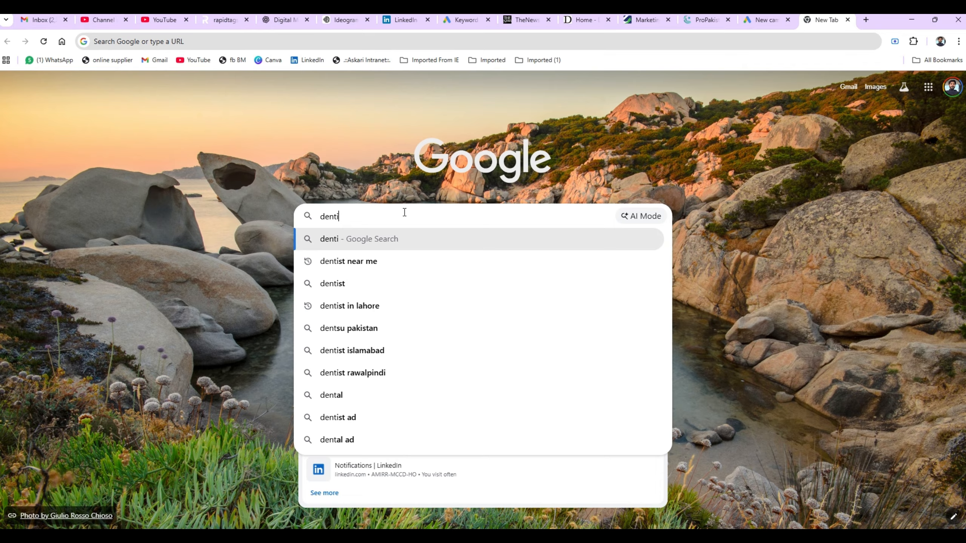
type("st")
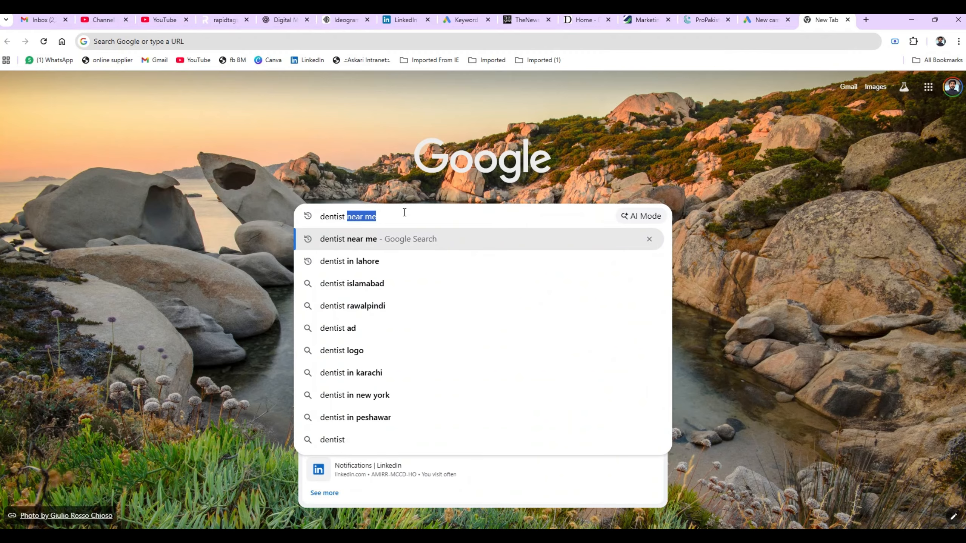
type(" in isl")
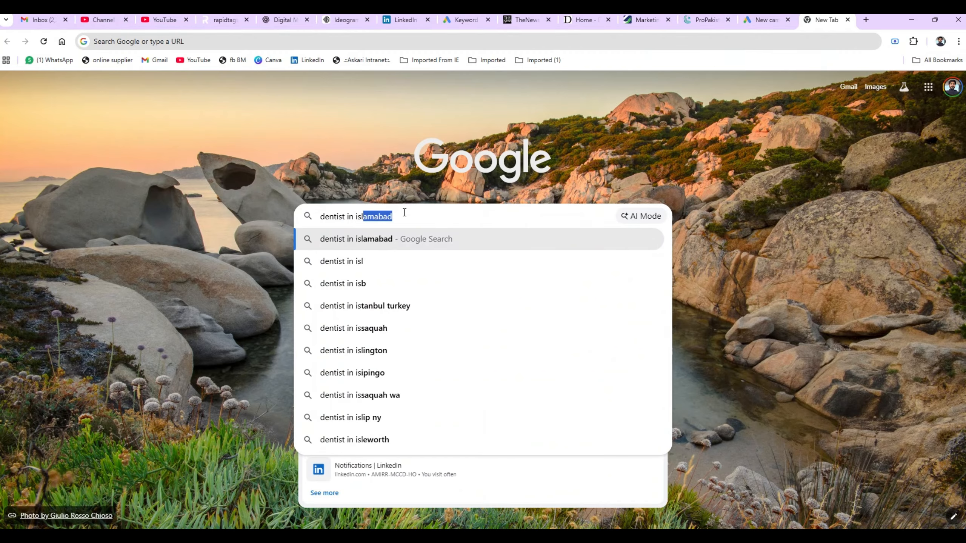
type("amabad")
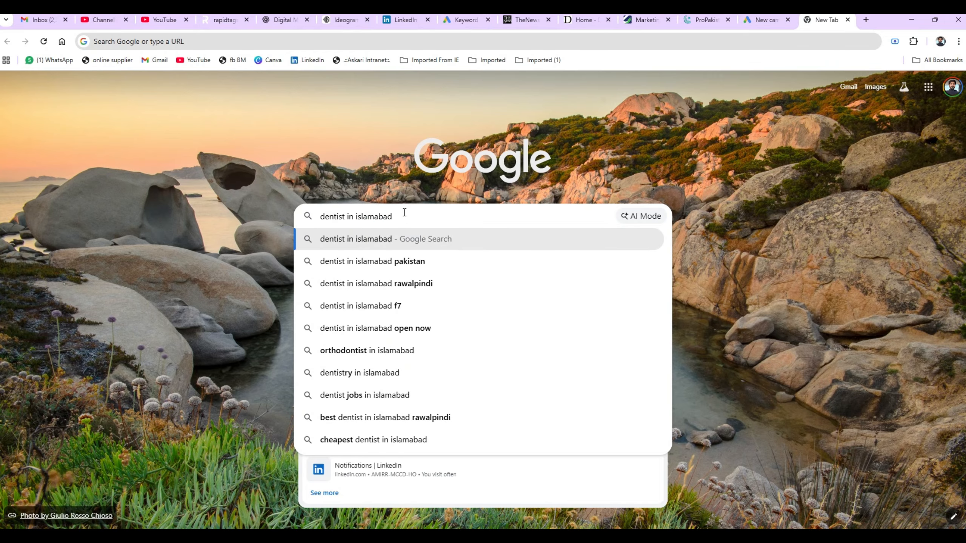
key("Return")
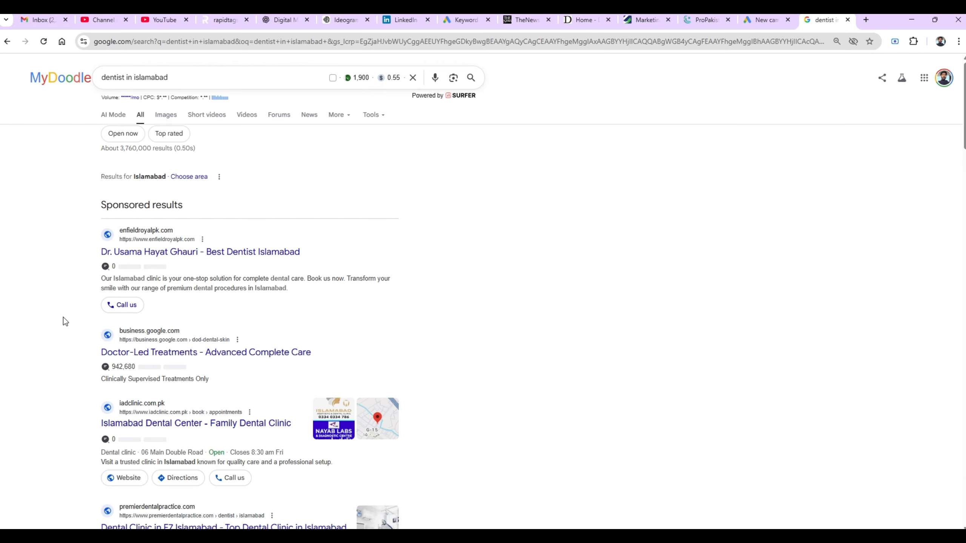
- Start a screen capture of the results, then switch to the PowerPoint lecture
key("super+shift+s")
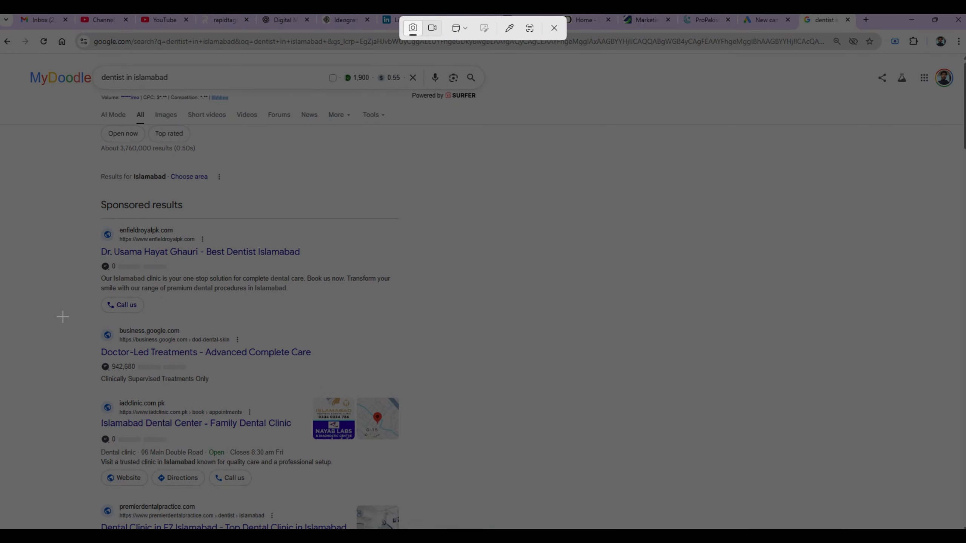
key("alt+Tab")
key("alt+Tab")
key("alt+Tab")
key("Escape")
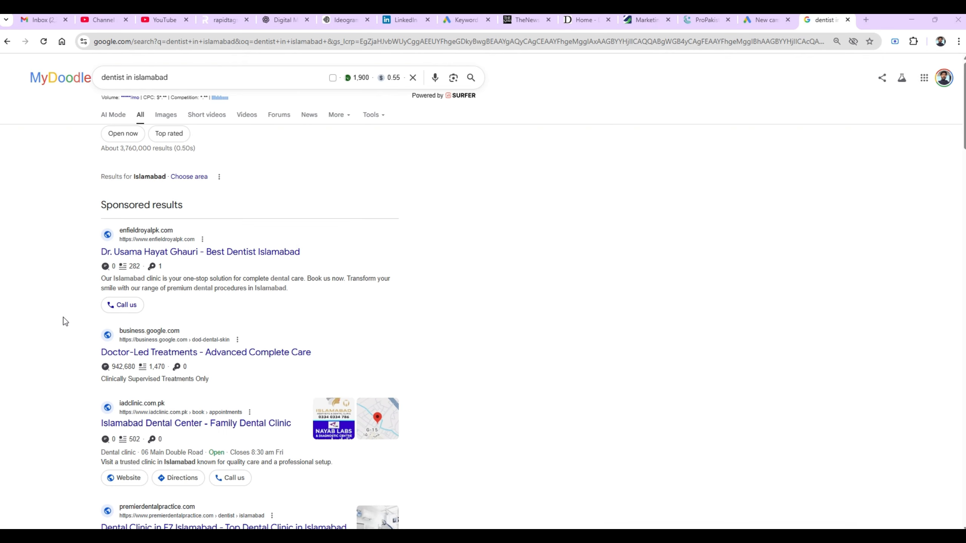
key("alt+Tab")
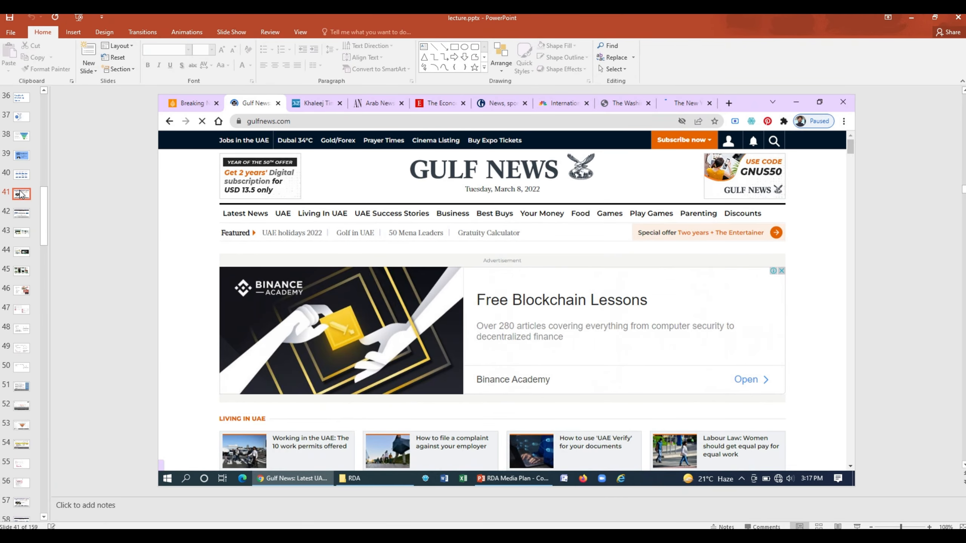
- Insert a new blank slide 41 after slide 40 in lecture.pptx
left_click(20, 185)
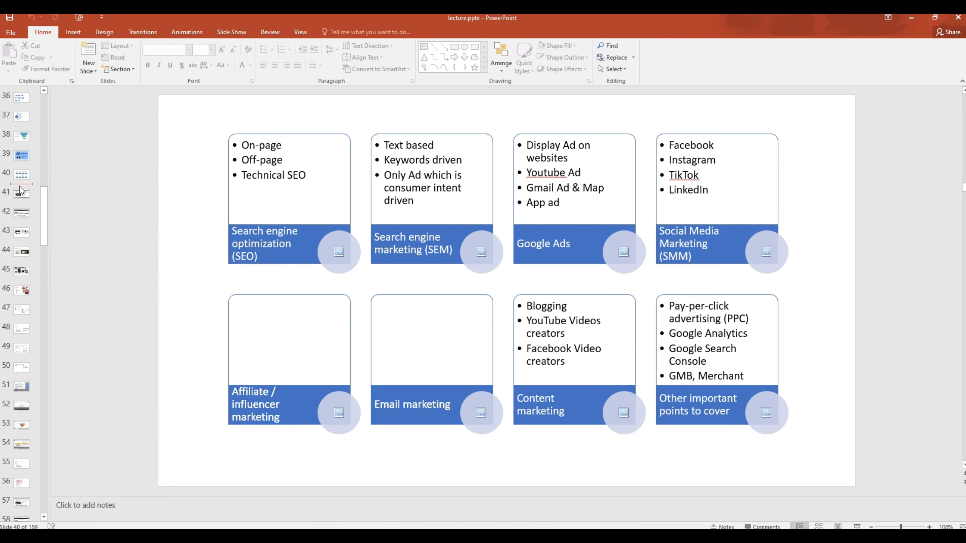
key("Return")
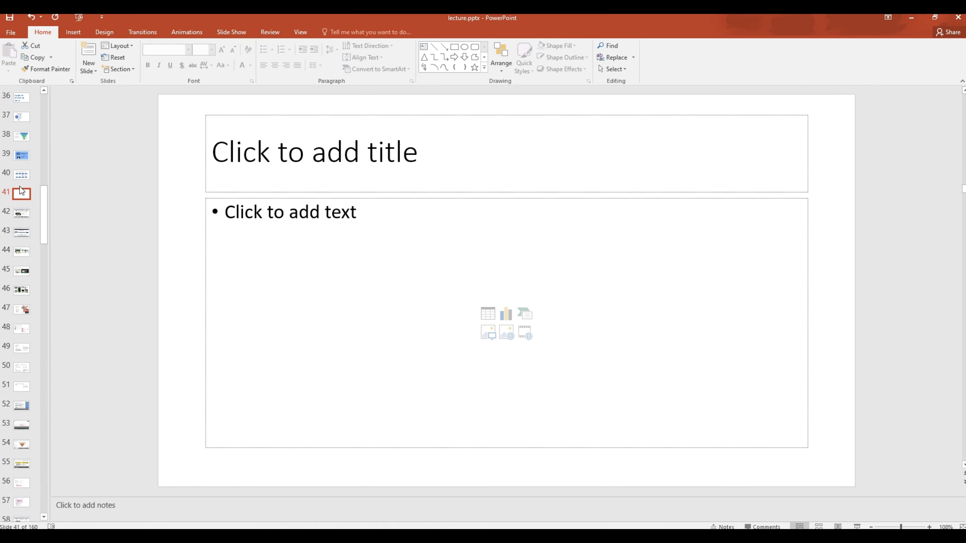
left_click(170, 231)
- Bring the dentist search results back to the front and start a screen capture
key("alt+Tab")
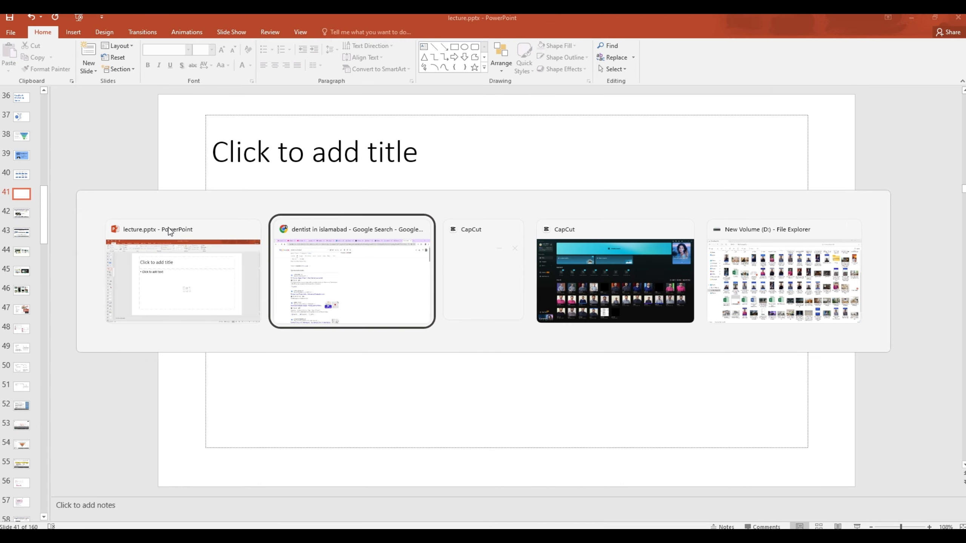
key("alt+Tab")
key("alt+Tab")
key("alt+Tab")
key("alt+Tab")
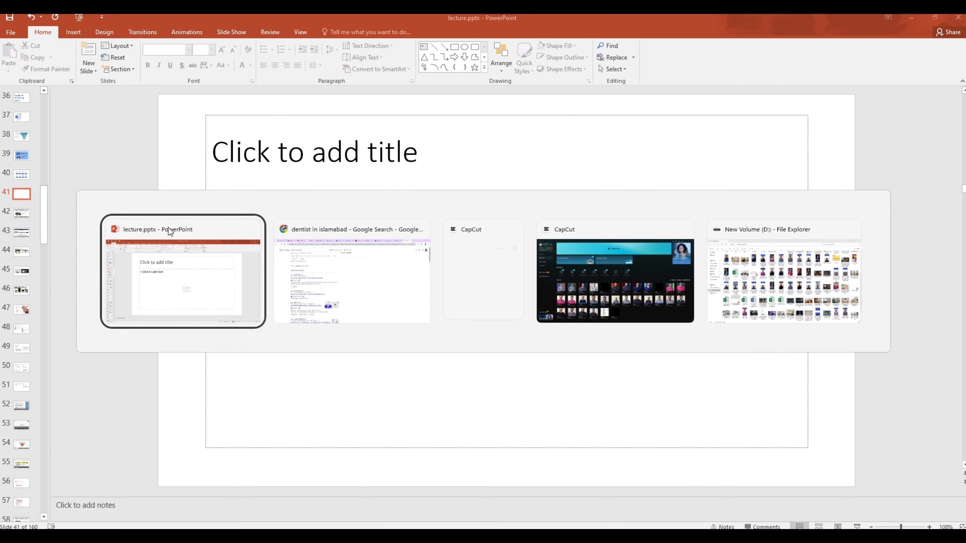
key("alt+Tab")
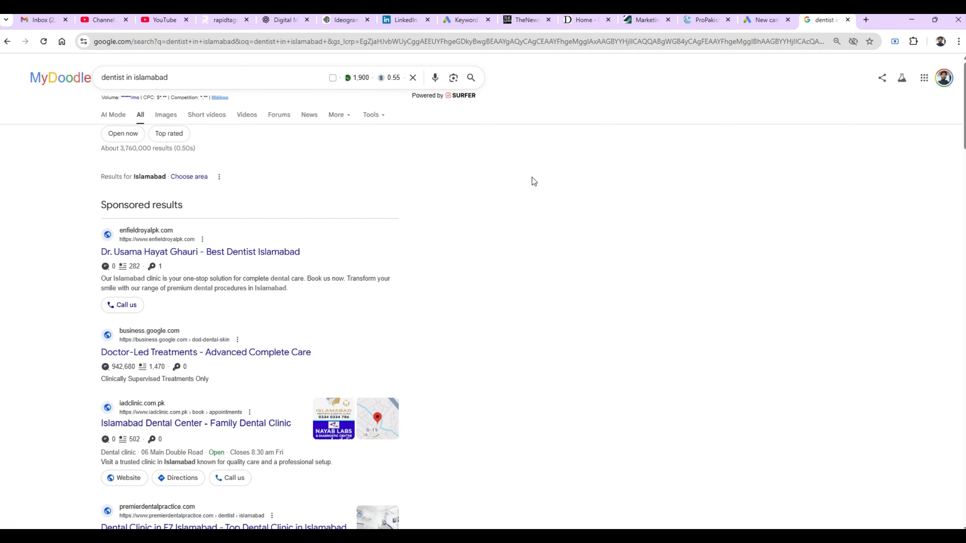
key("super+shift+s")
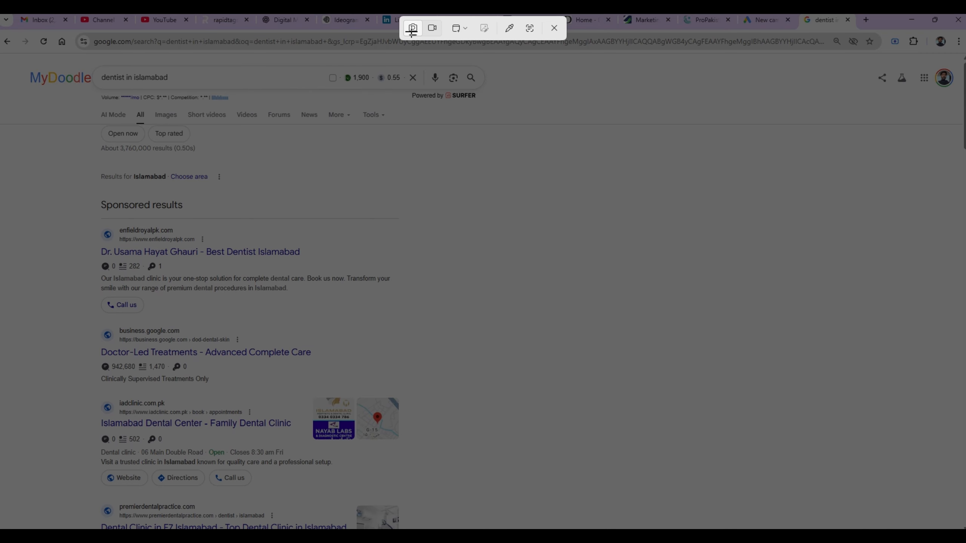
- Switch the Snipping Tool to video, mark the full screen, then cancel the recording
left_click(432, 28)
left_click_drag(0, 17, 965, 529)
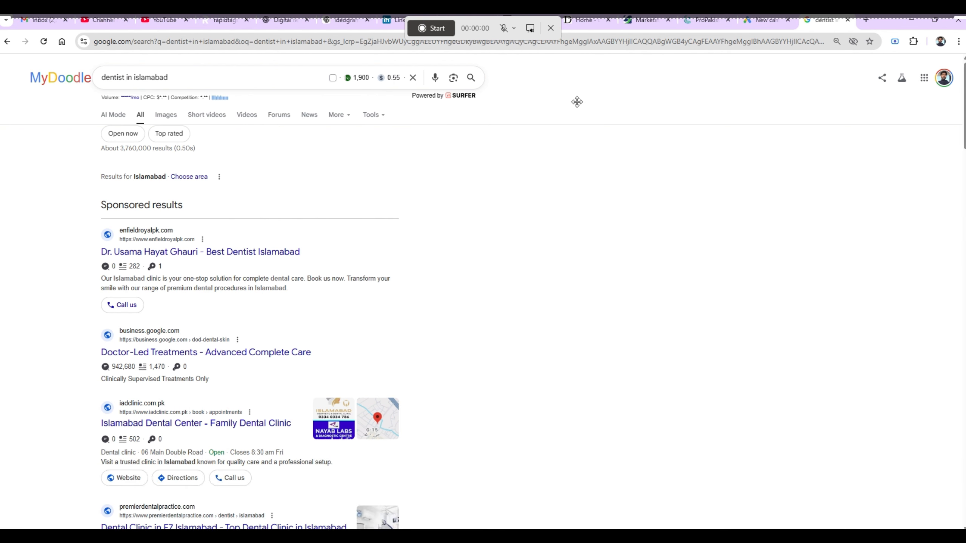
left_click(551, 29)
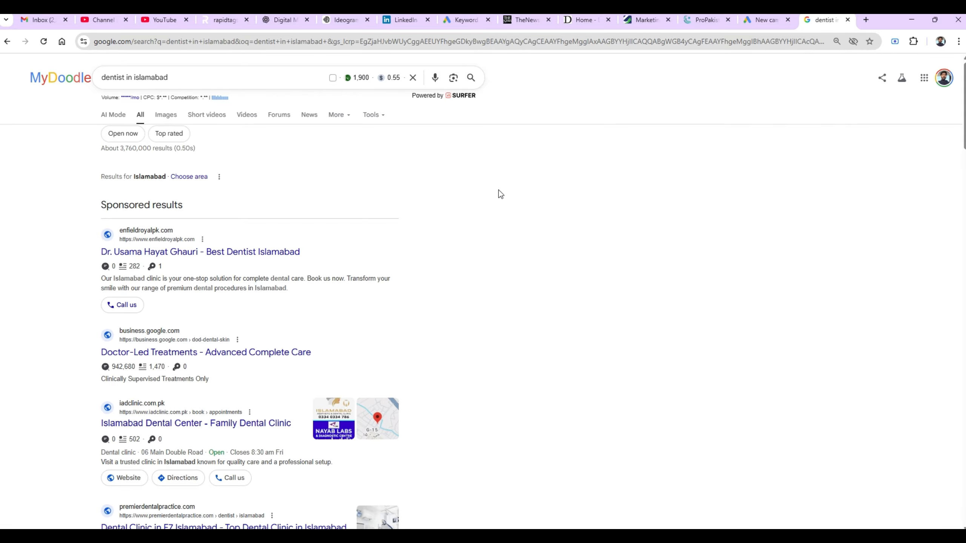
- Restart and cancel a screenshot capture, then return to the dentist search results in Chrome
key("super+shift+s")
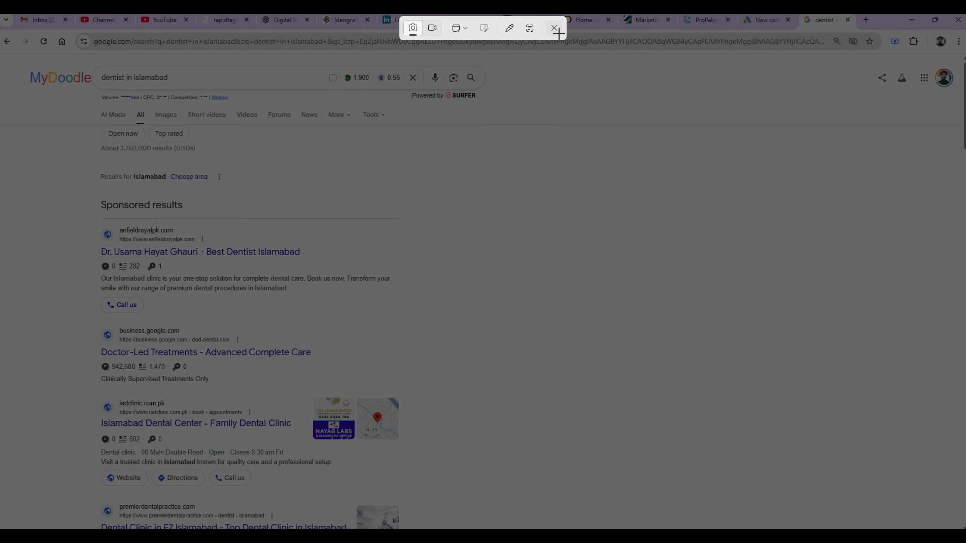
left_click(556, 31)
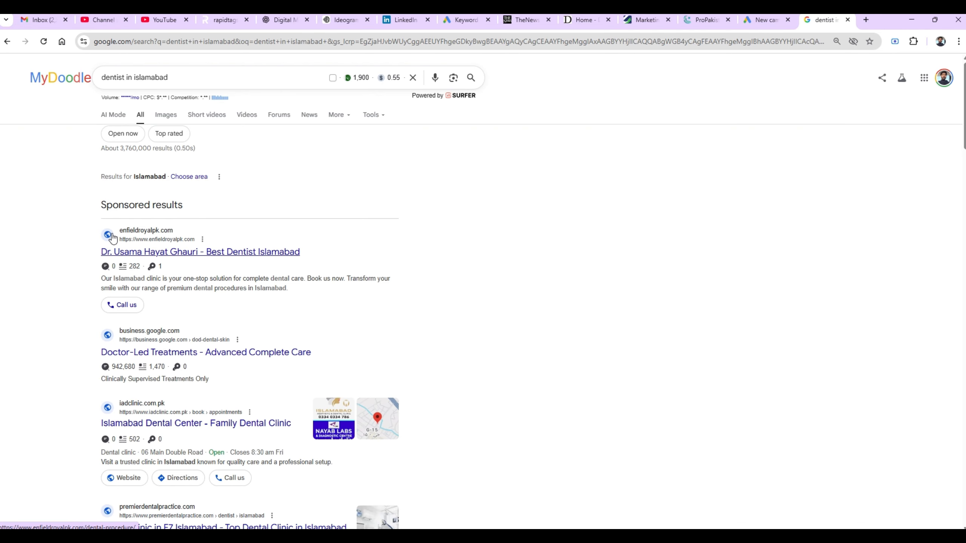
key("alt+Tab")
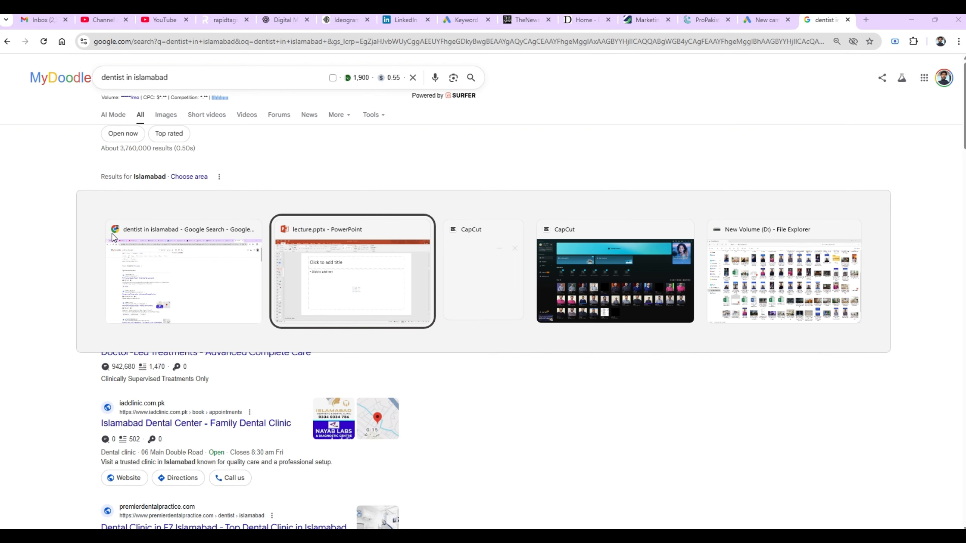
key("alt+Tab")
key("alt+Tab")
key("alt+Tab")
key("alt+Tab")
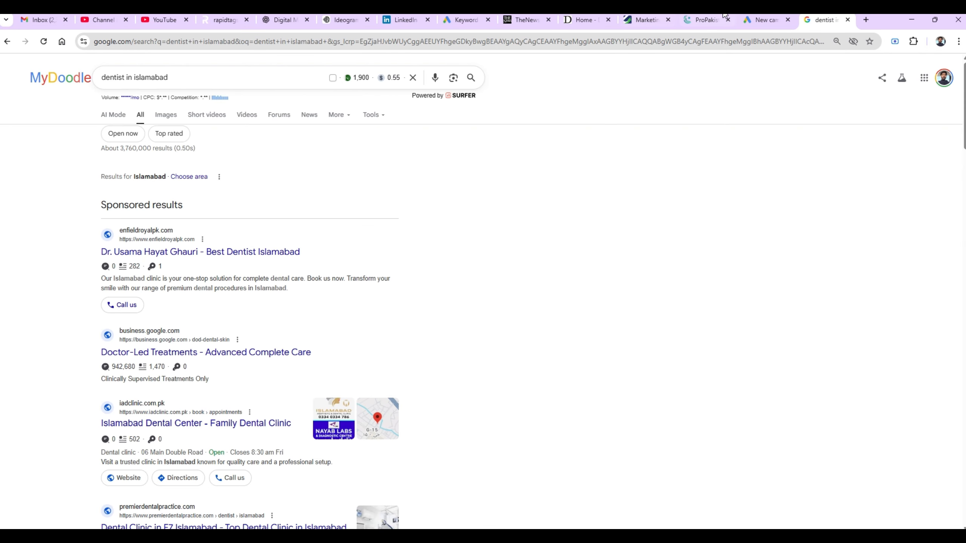
left_click(752, 19)
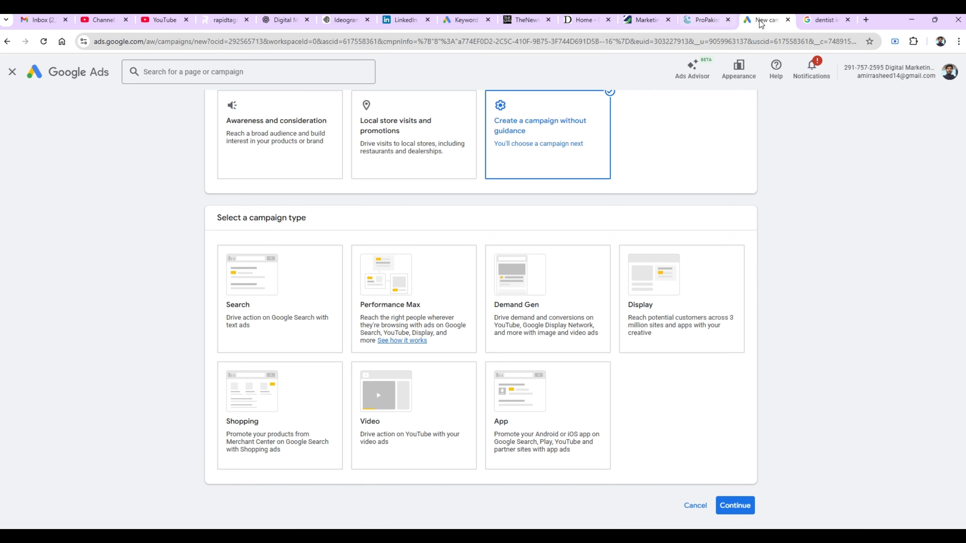
left_click(811, 21)
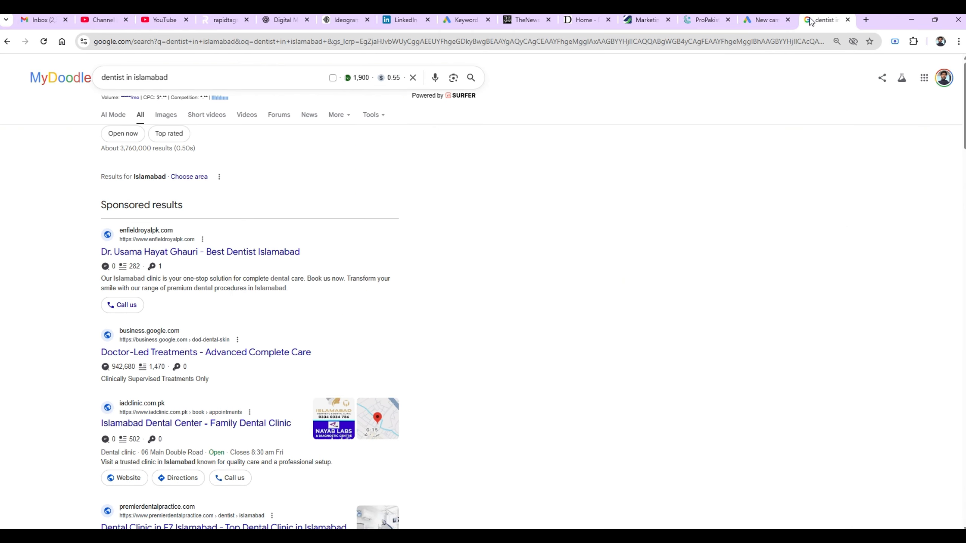
- Replace the dentist query with 'ladies shoes in pakistan online buying' and run the search
left_click(194, 75)
key("BackSpace")
key("BackSpace")
key("BackSpace")
key("BackSpace")
key("BackSpace")
key("BackSpace")
key("BackSpace")
key("BackSpace")
key("BackSpace")
key("BackSpace")
key("BackSpace")
key("BackSpace")
key("BackSpace")
key("BackSpace")
key("BackSpace")
key("BackSpace")
key("BackSpace")
key("BackSpace")
key("BackSpace")
key("BackSpace")
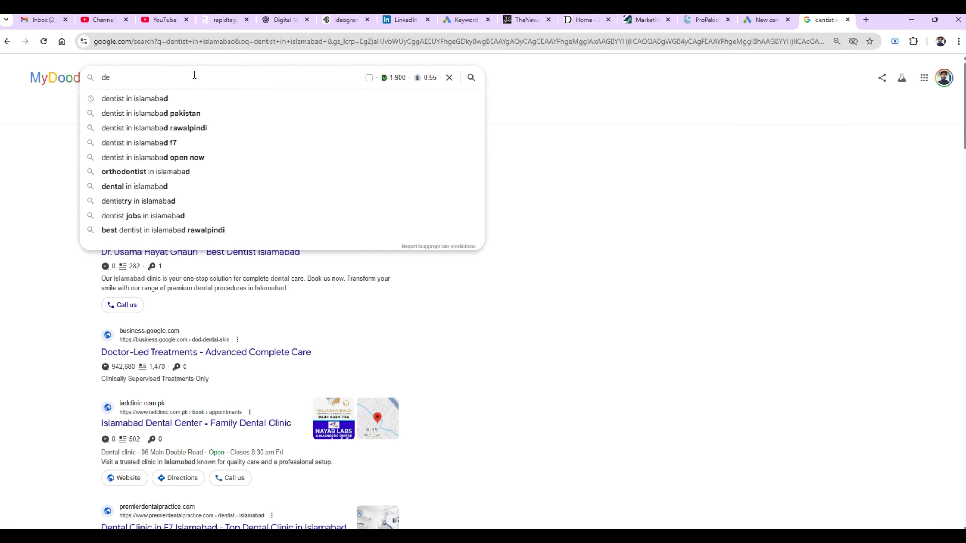
type("lad")
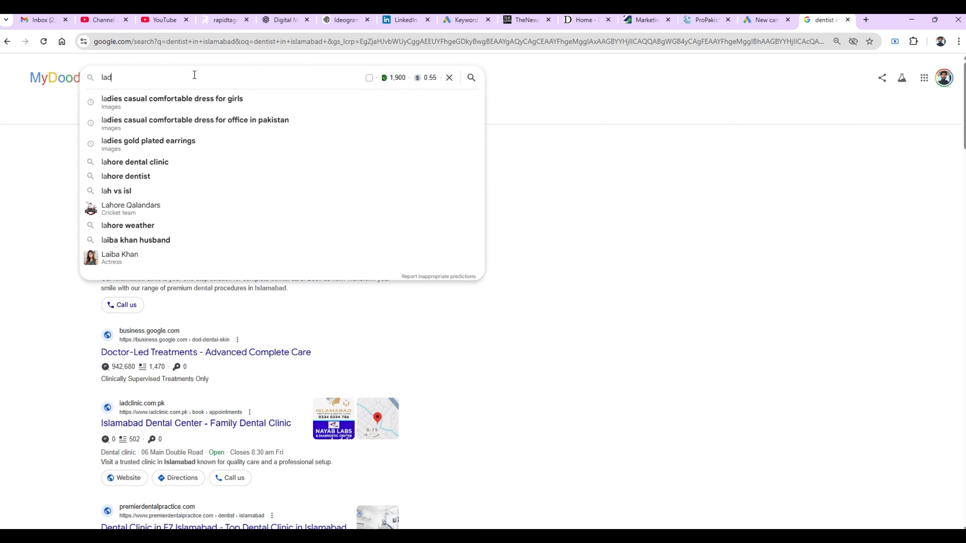
type("ies sho")
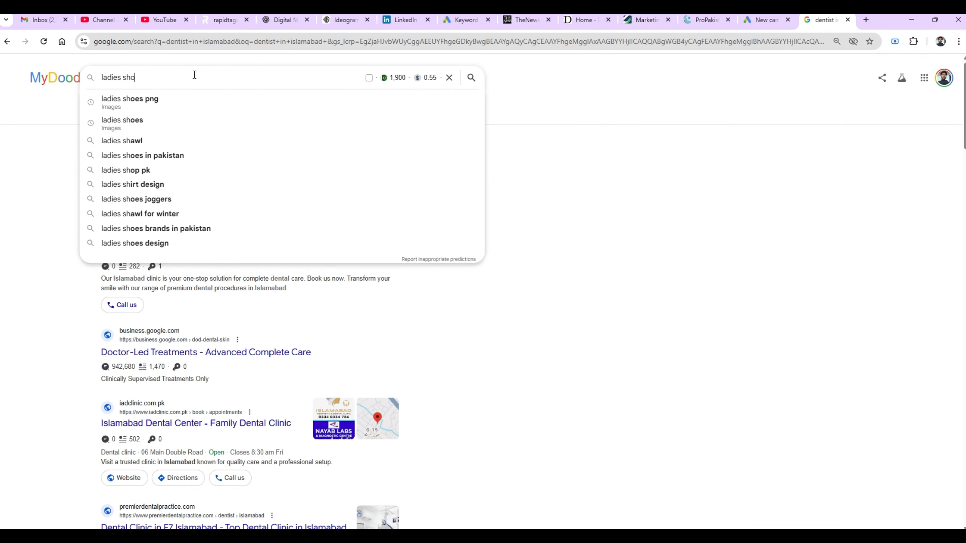
type("es in")
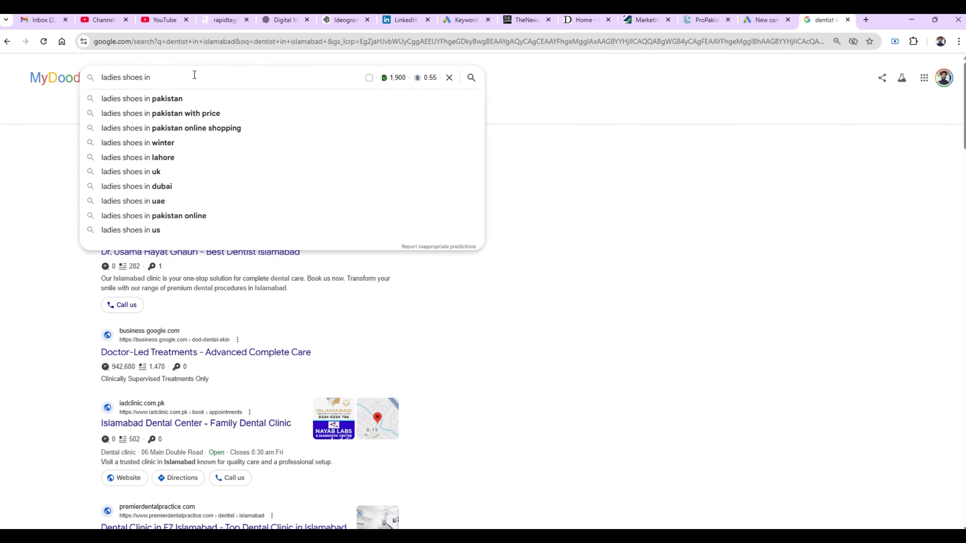
type(" pakista")
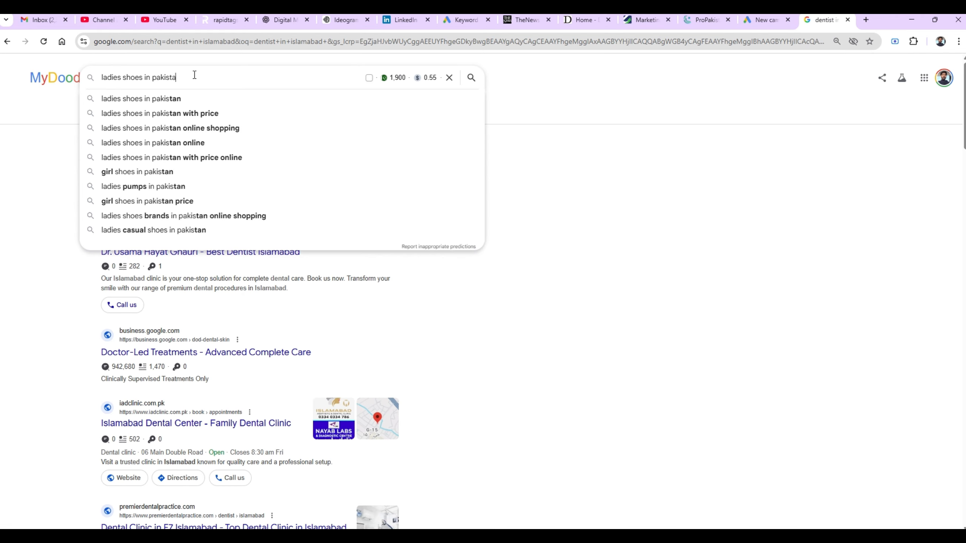
type("n onli")
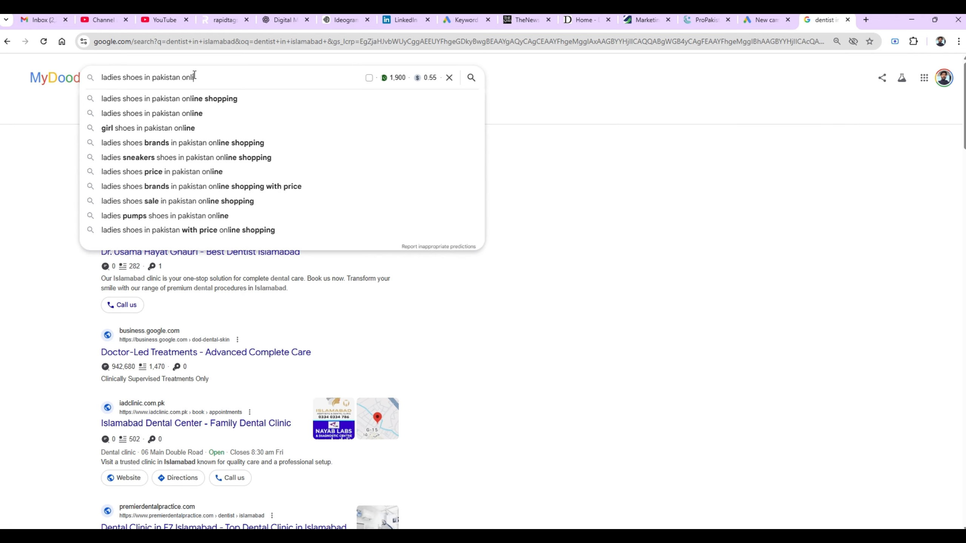
type("ne buying")
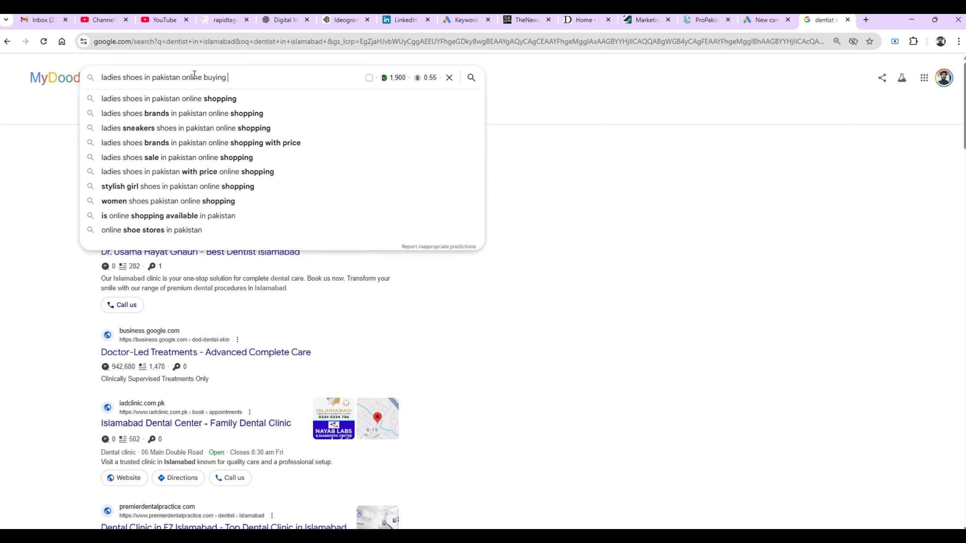
key("Return")
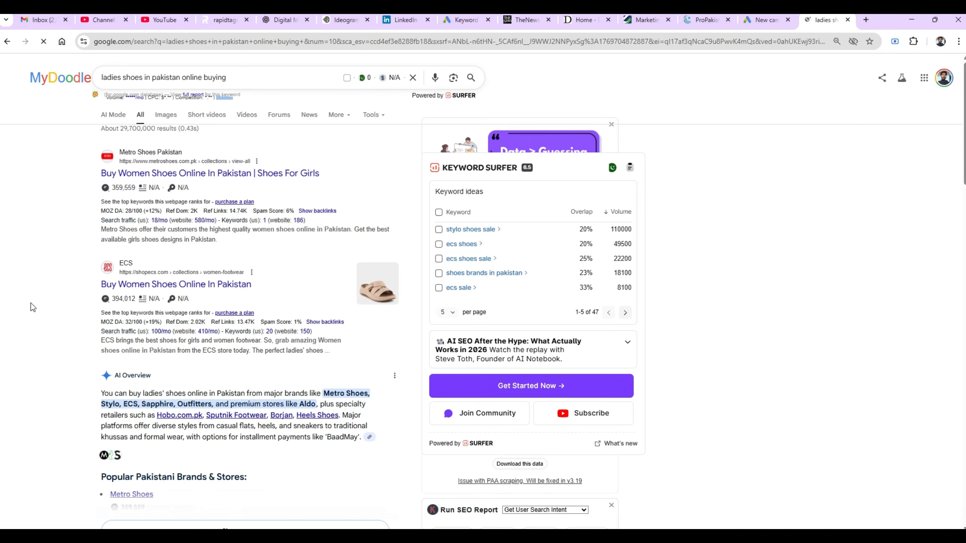
scroll(31, 304, "down", 20)
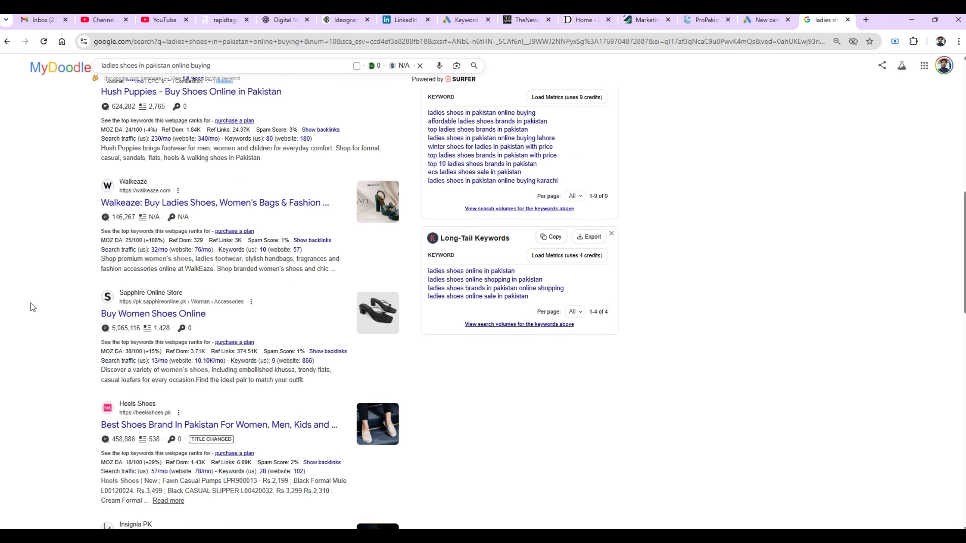
scroll(32, 307, "down", 6)
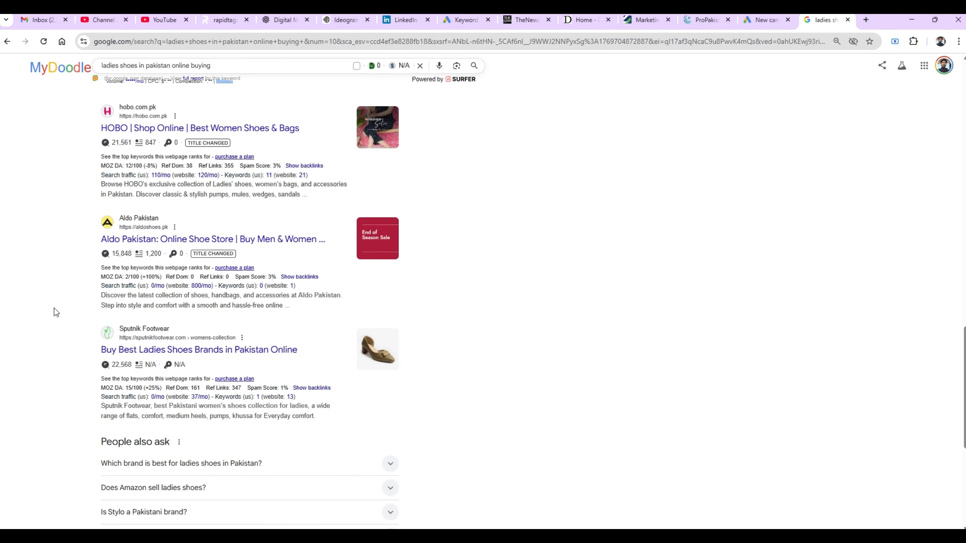
scroll(54, 309, "down", 6)
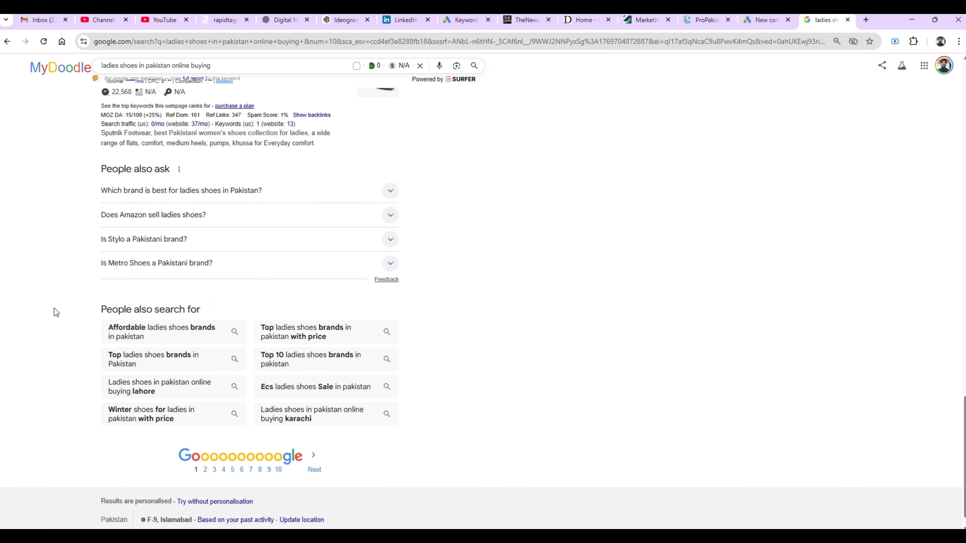
scroll(55, 308, "up", 15)
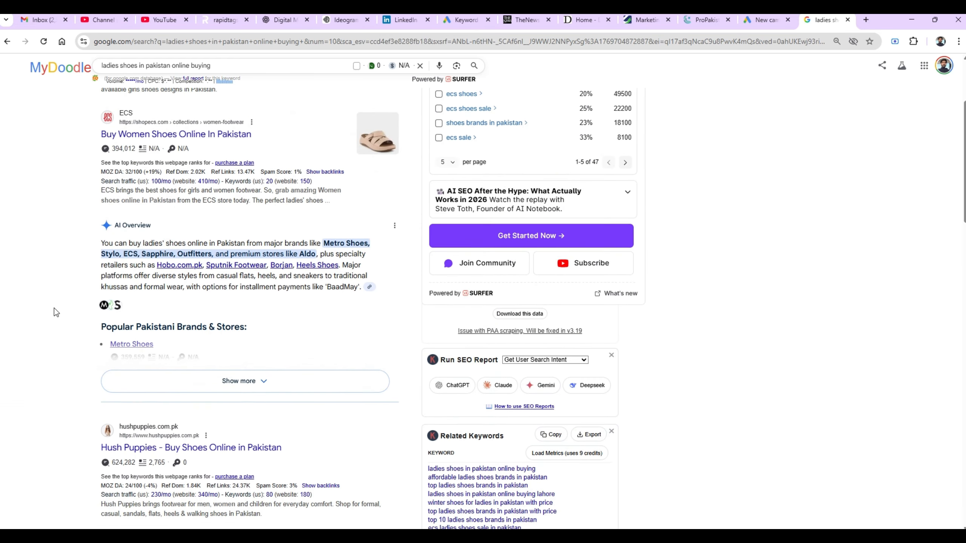
scroll(55, 308, "up", 4)
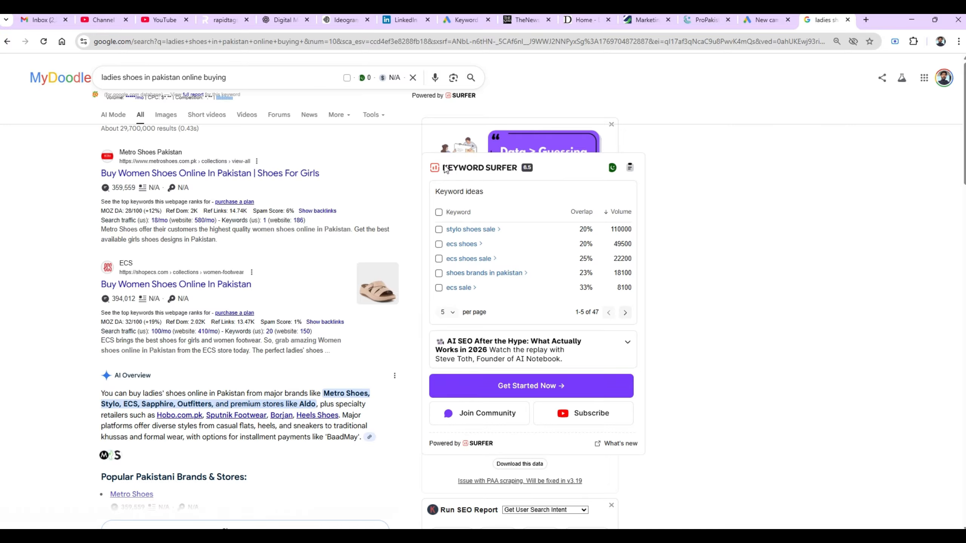
key("alt+Tab")
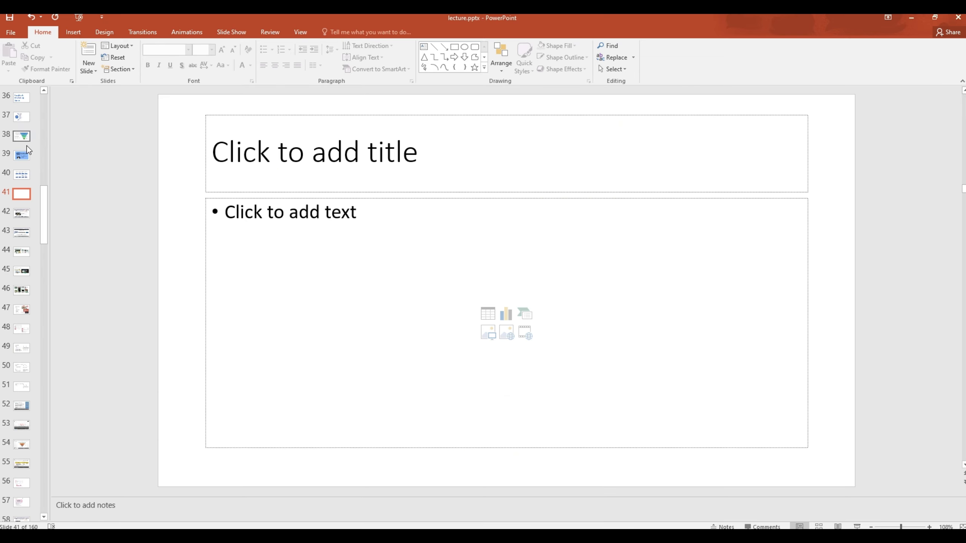
- Show slide 42 through the Google Display Ad - Desktop and Type of Format slides, then return to the shoe results
left_click(24, 214)
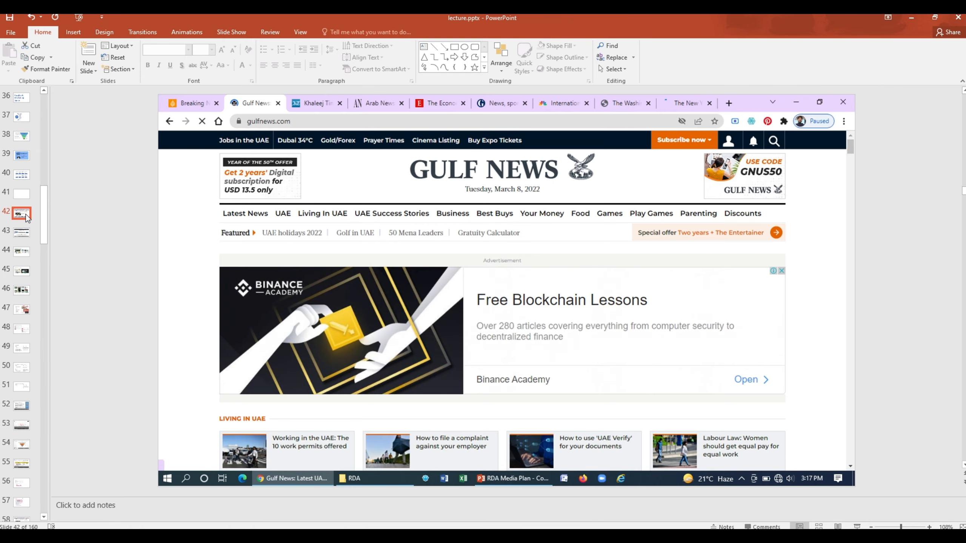
key("Down")
key("Down")
key("Down")
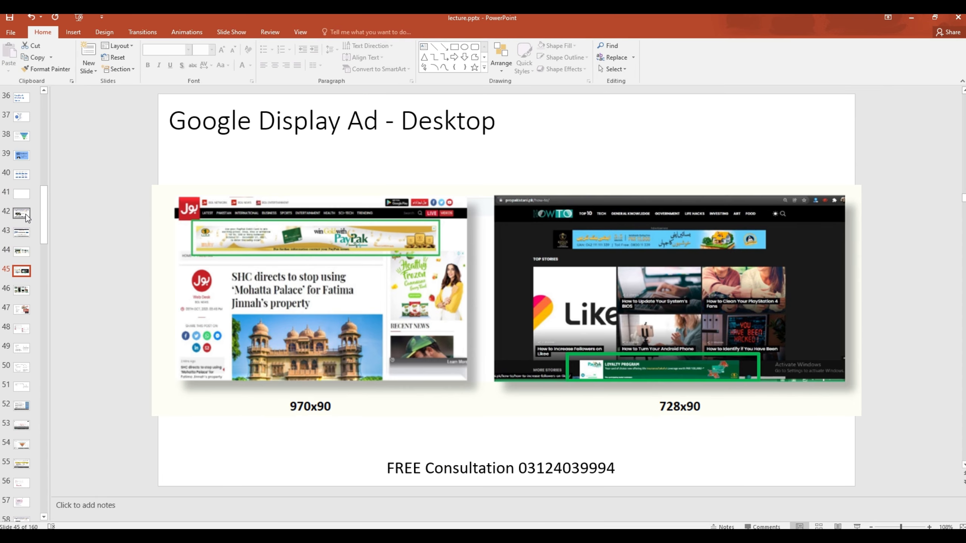
key("Down")
key("Down")
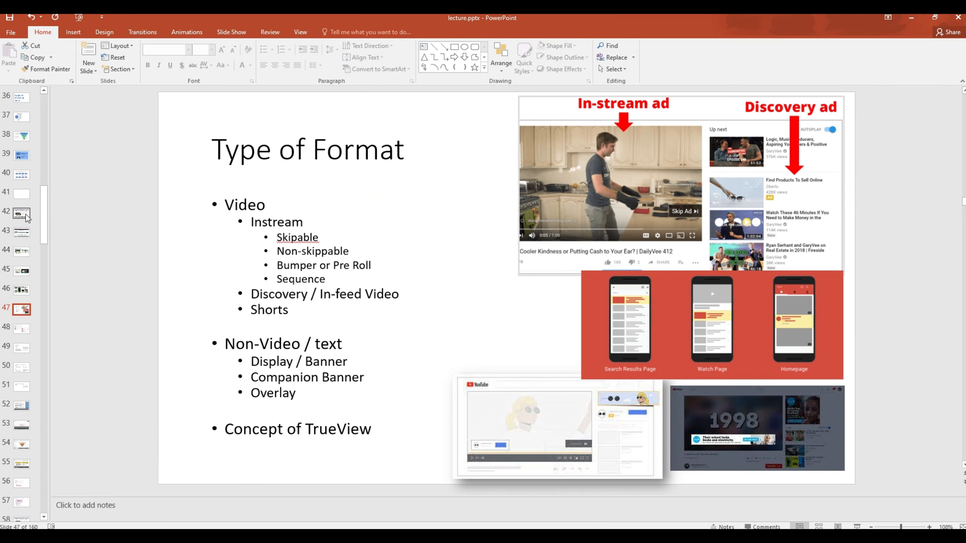
key("Down")
key("Down")
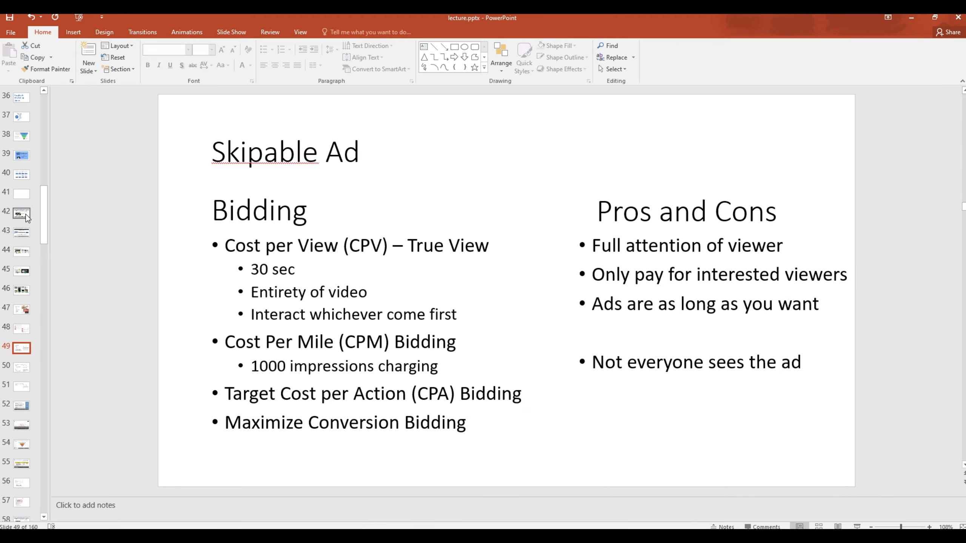
key("Up")
key("Up")
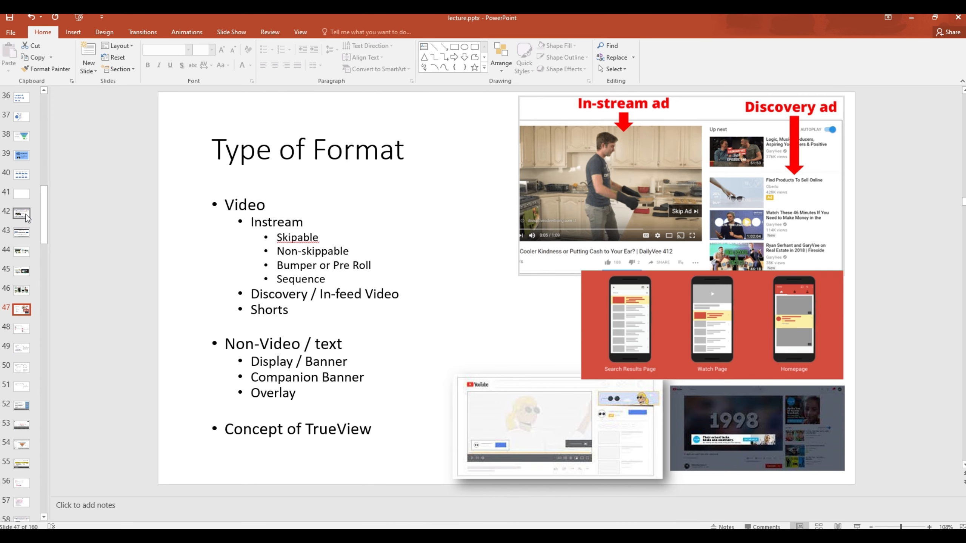
key("alt+Tab")
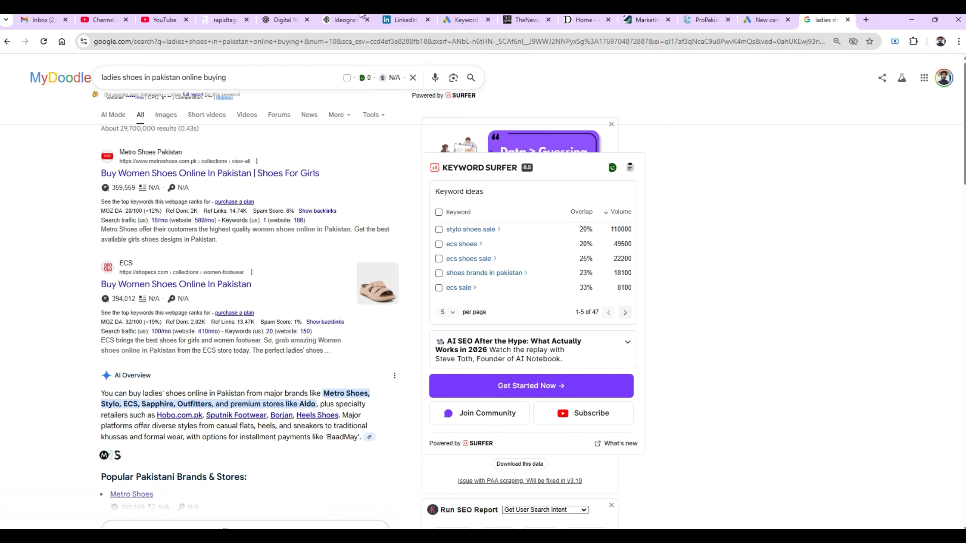
- Return to the Google Ads new campaign page showing the campaign types
left_click(763, 19)
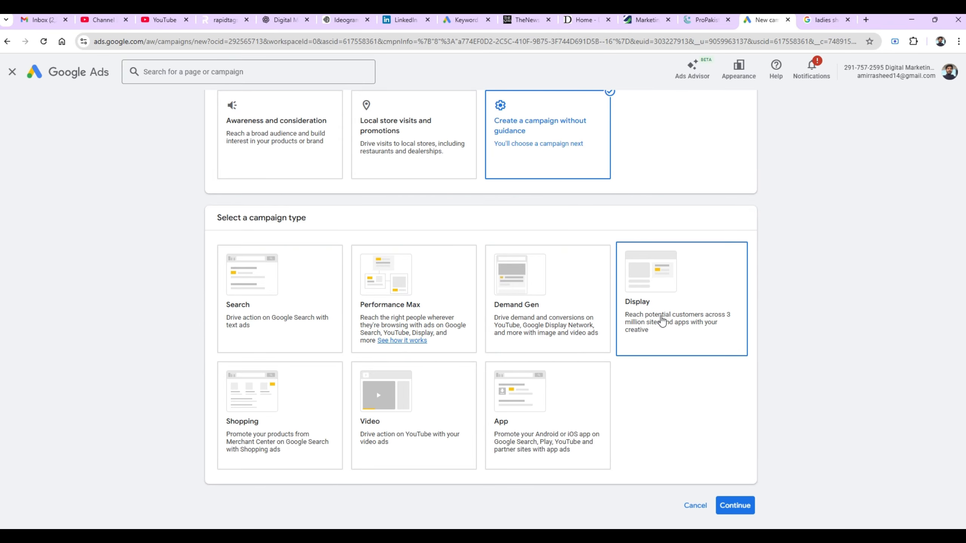
- Choose Display as the campaign type and scroll down to the conversion goals
left_click(663, 321)
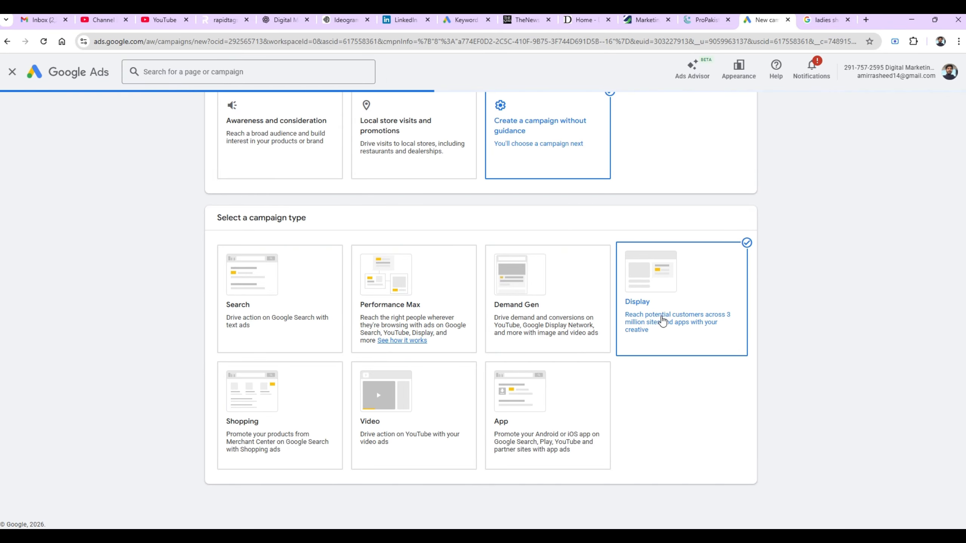
scroll(662, 320, "down", 6)
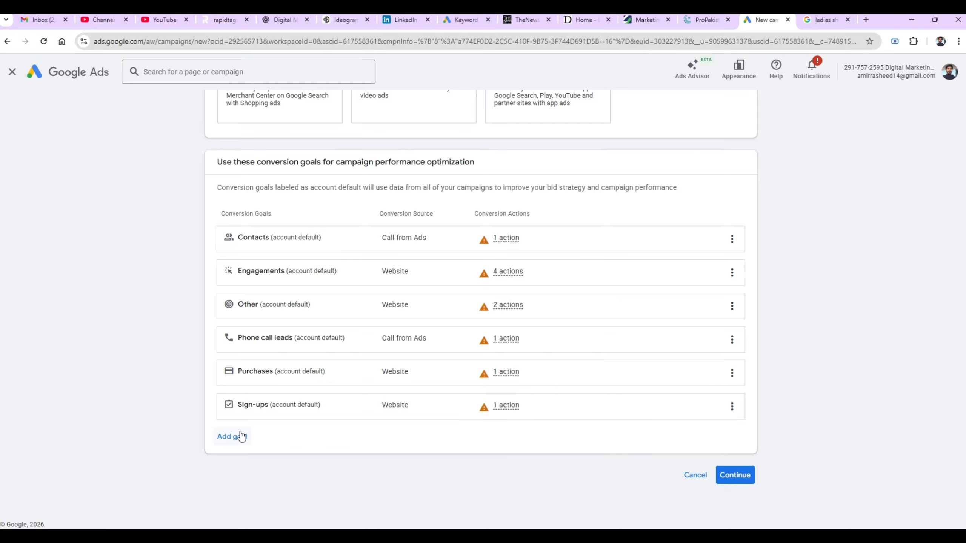
- Continue past the website field to reveal the campaign name, prefilled as 'Display-24'
left_click(735, 475)
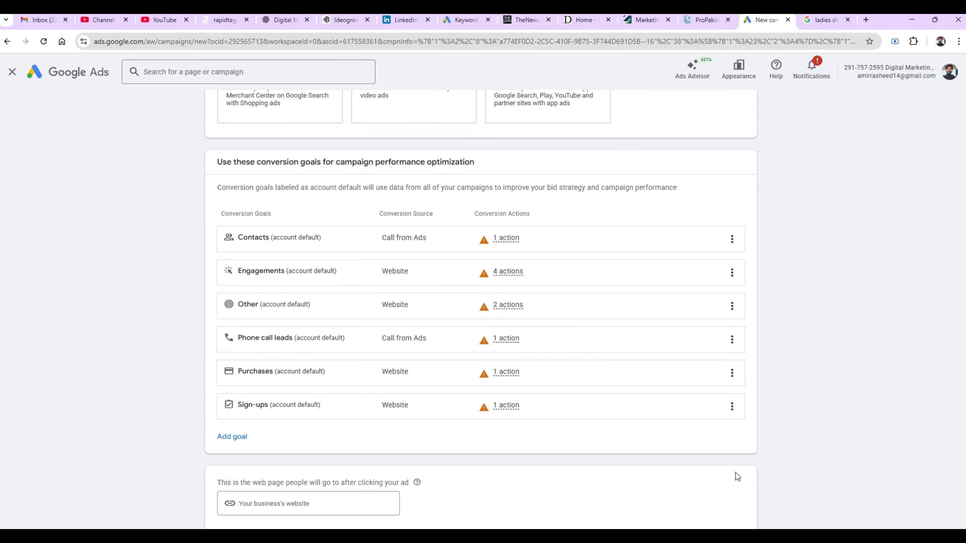
scroll(508, 439, "down", 3)
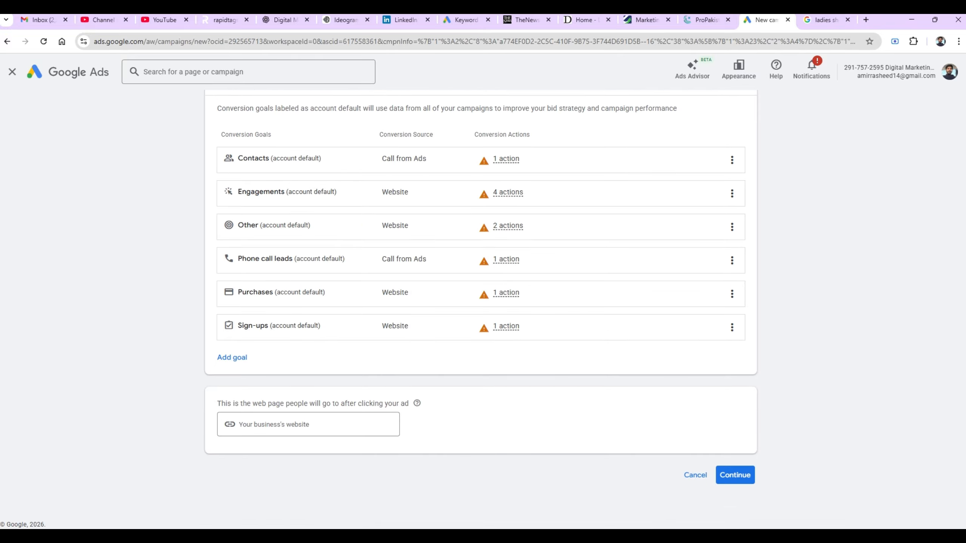
left_click(297, 425)
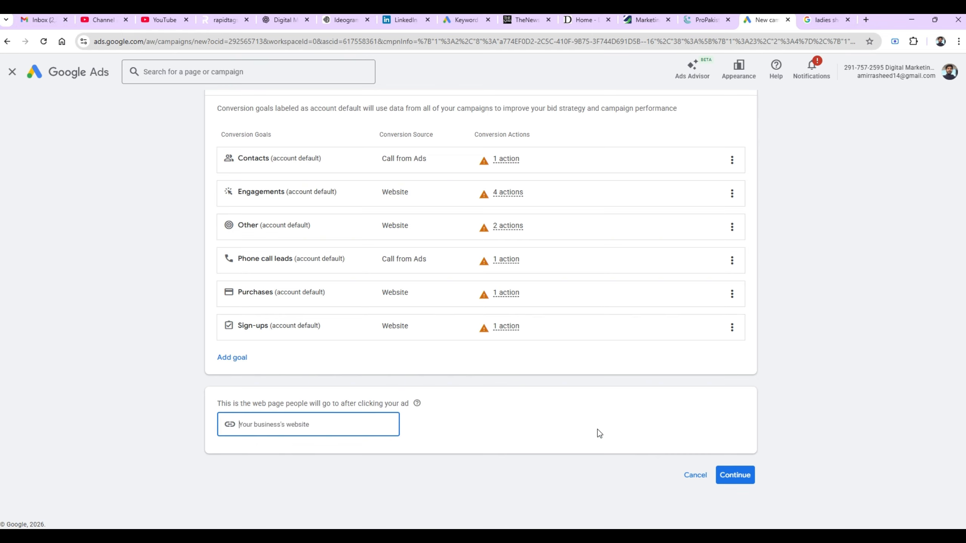
left_click(731, 478)
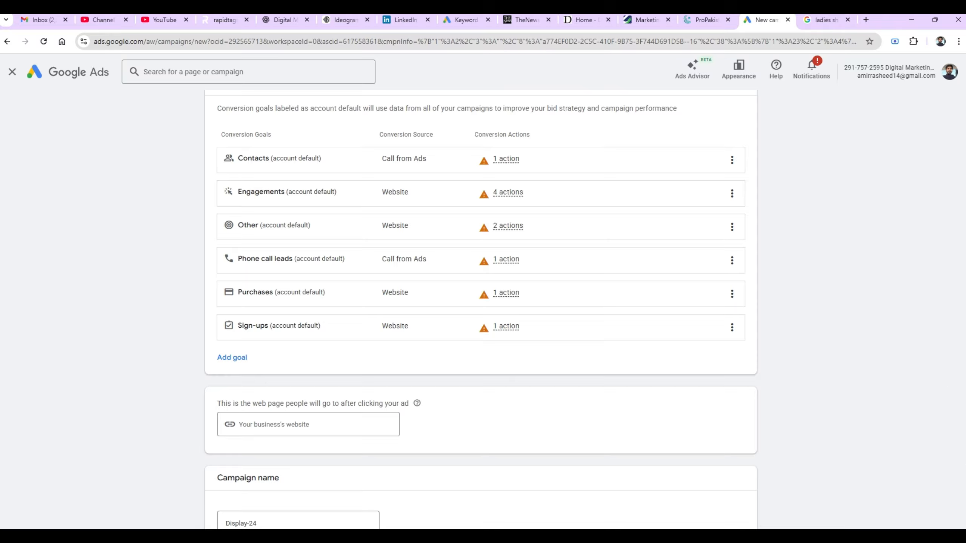
- Rename the campaign to 'Display-28 jan 2026' and continue to Campaign settings
left_click(281, 525)
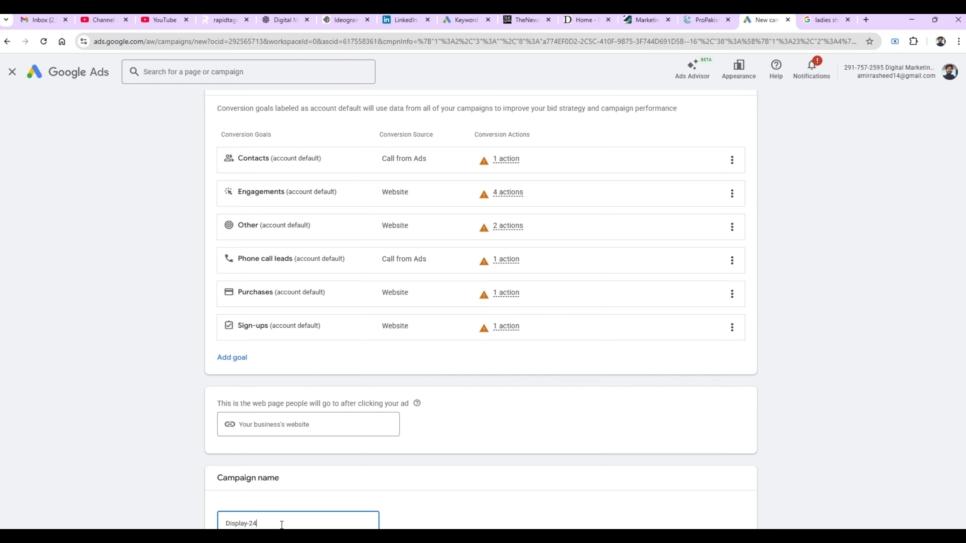
key("BackSpace")
type("8 jan 2026")
left_click(861, 352)
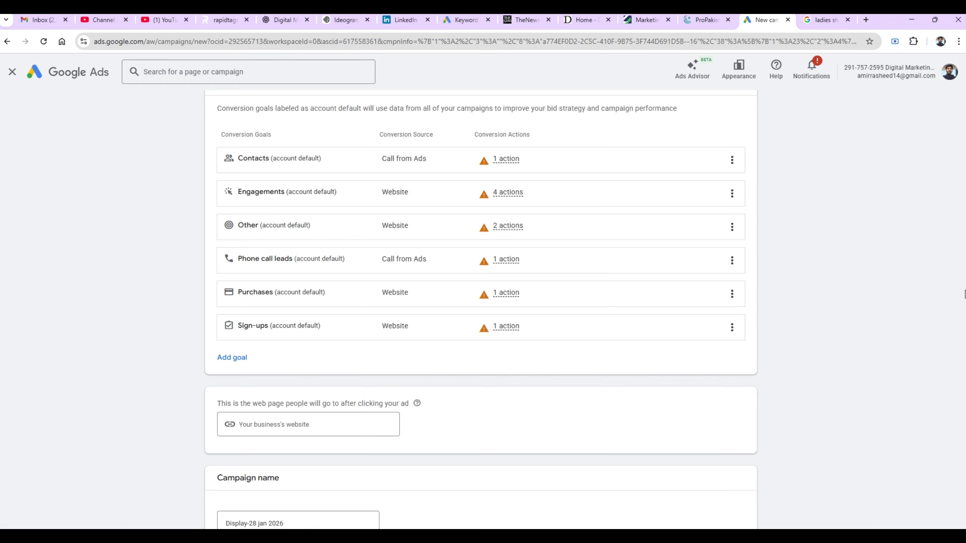
left_click_drag(955, 373, 953, 377)
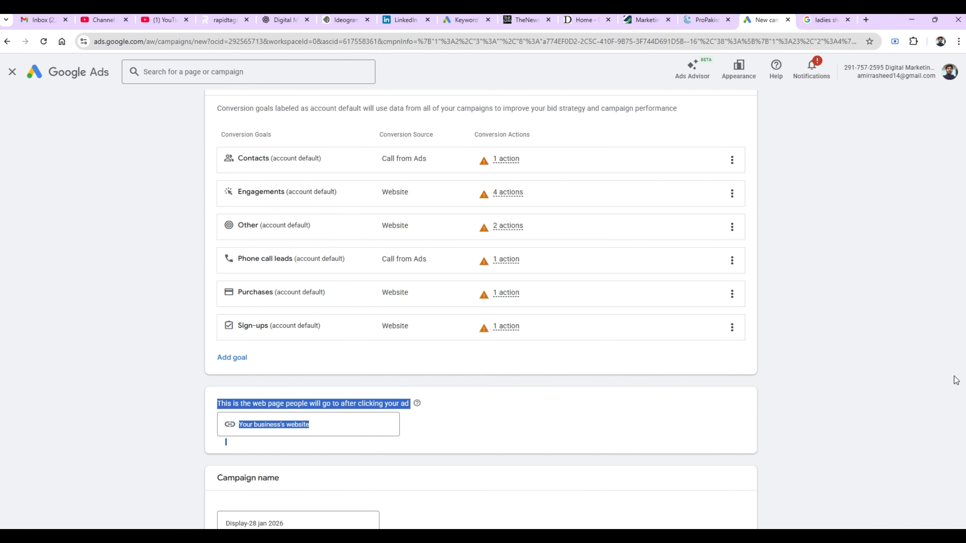
scroll(941, 413, "down", 3)
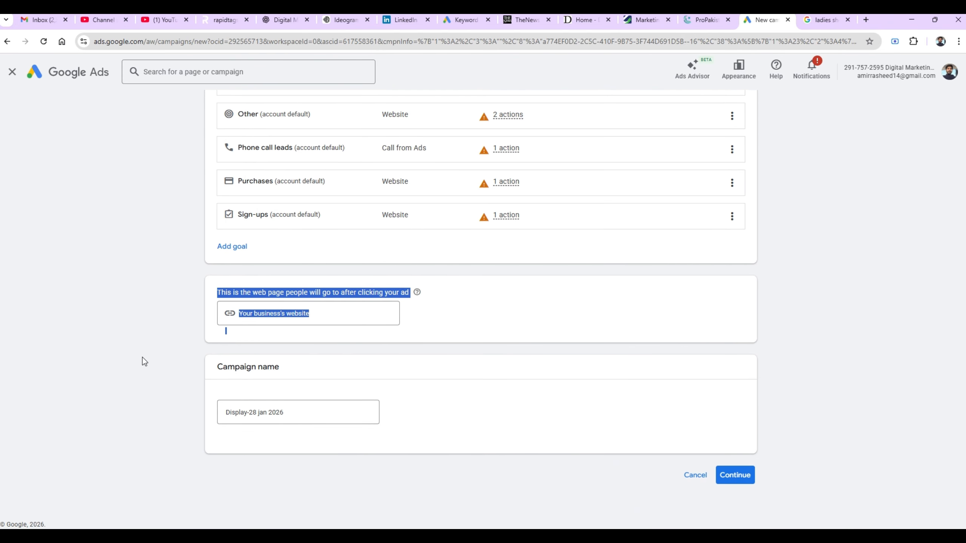
left_click(142, 359)
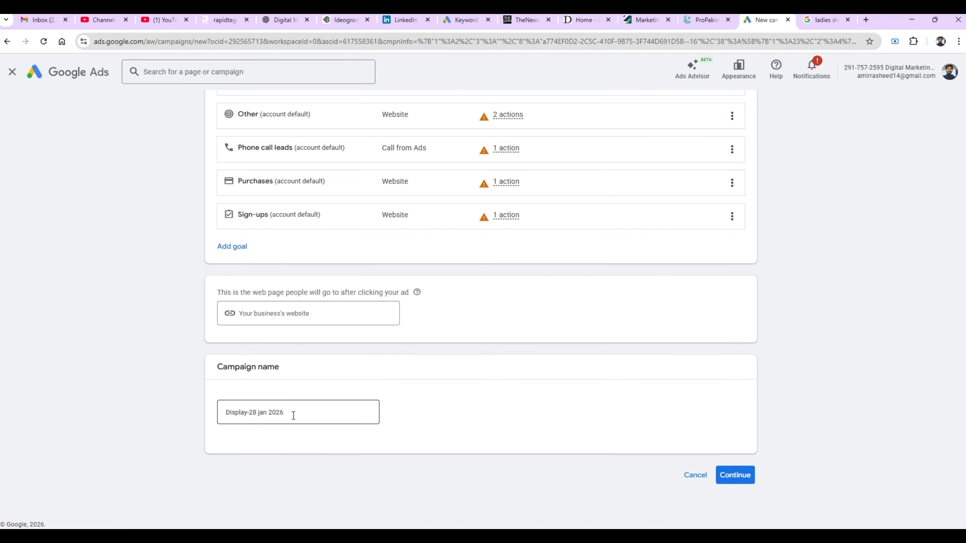
left_click(729, 475)
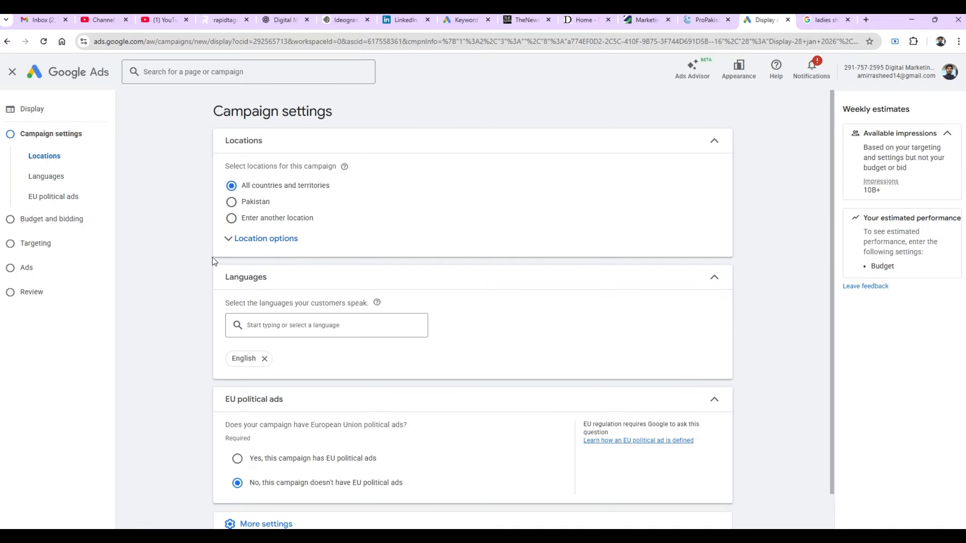
- Target Lahore, Punjab, Pakistan instead of all countries and territories
left_click(275, 251)
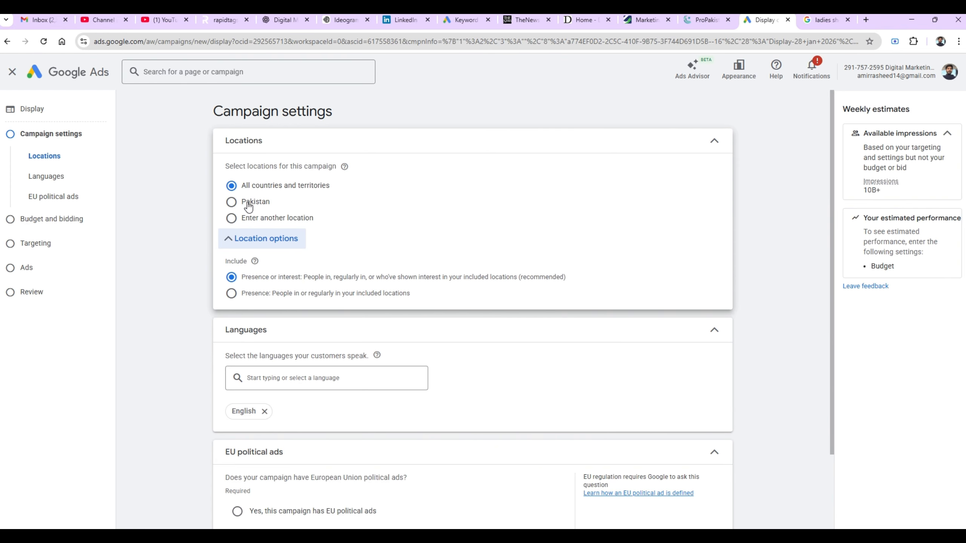
left_click(249, 220)
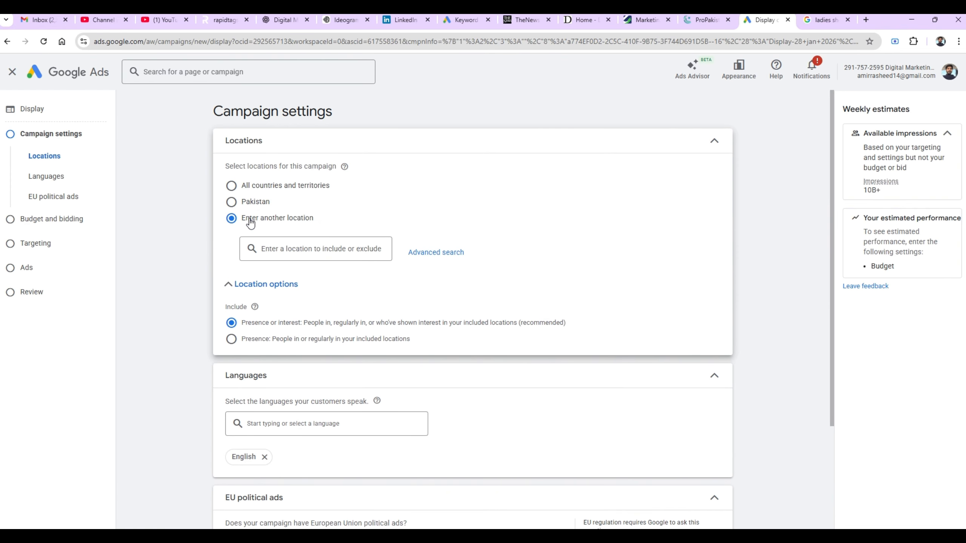
left_click(344, 251)
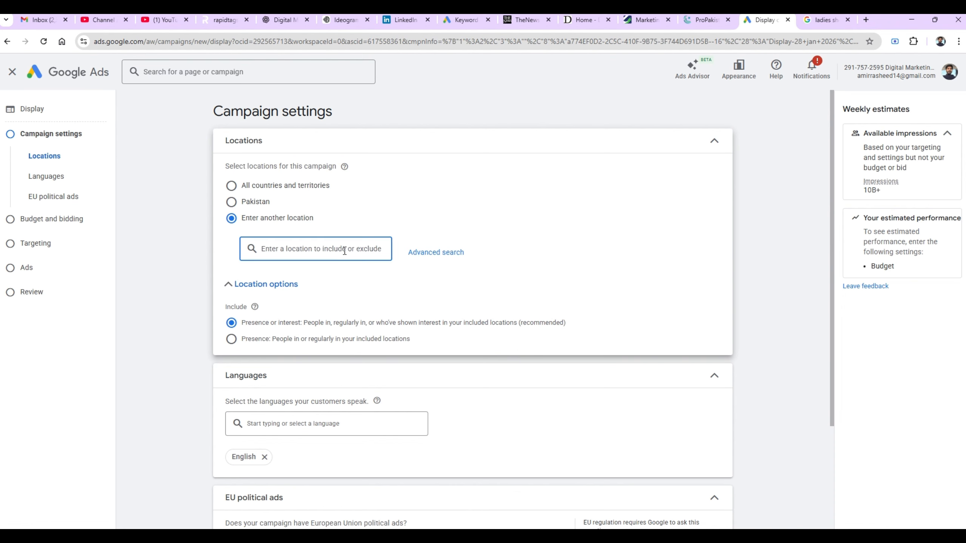
type("la")
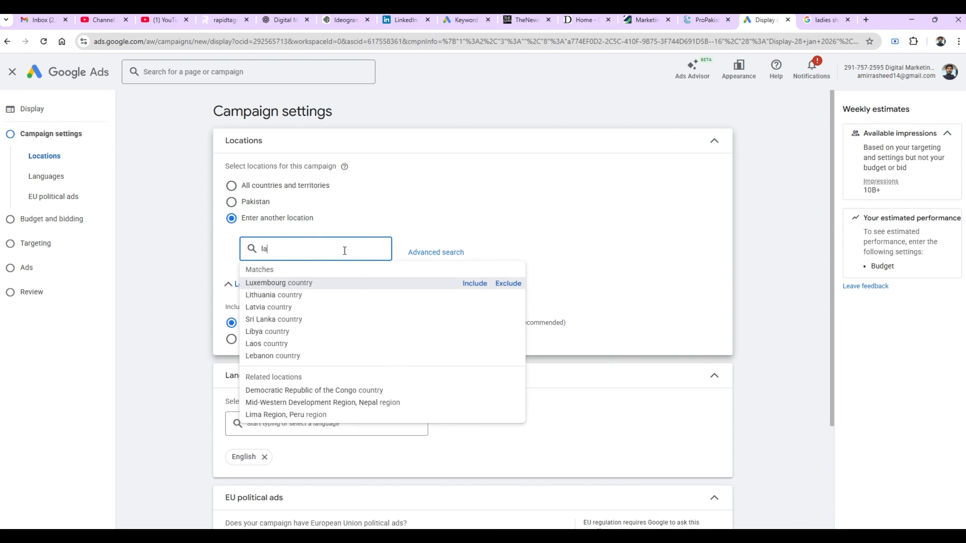
type("hore")
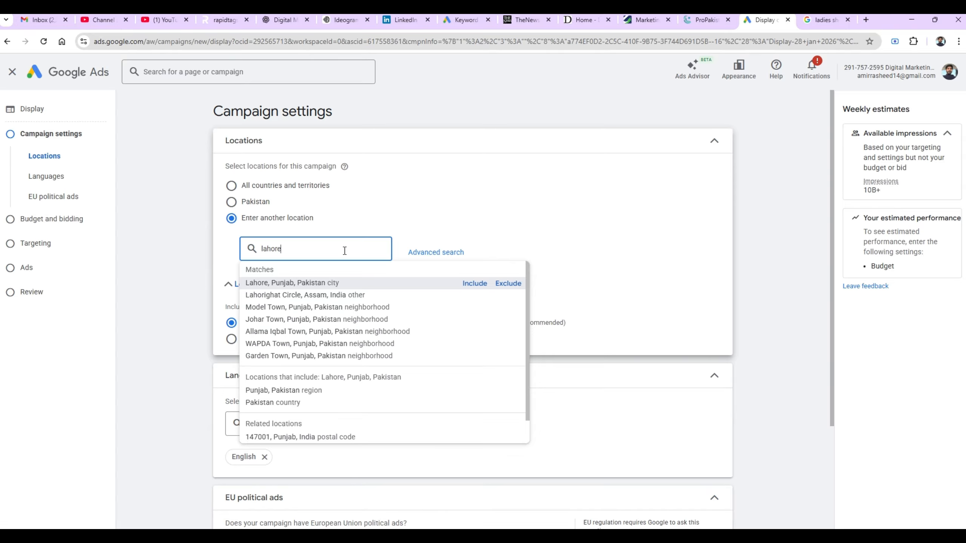
left_click(475, 283)
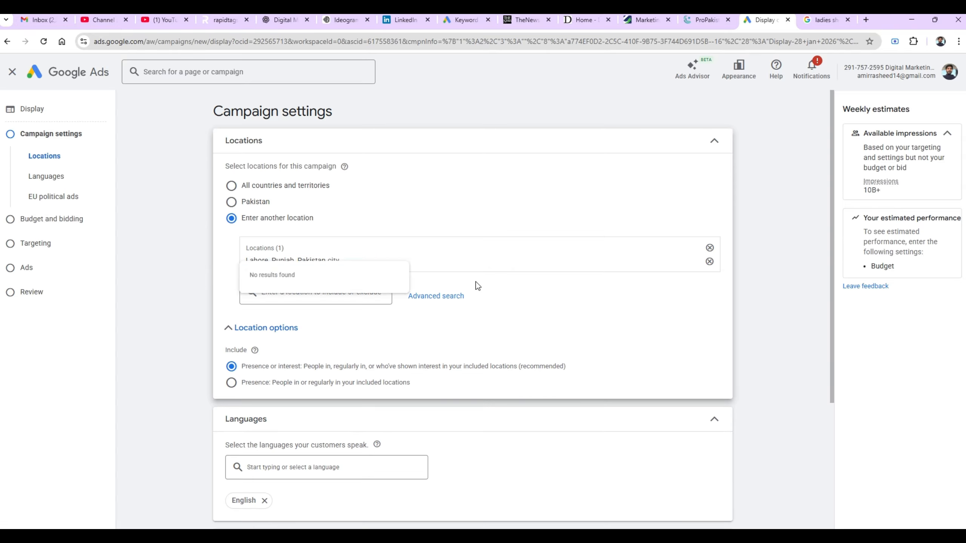
- Add a 15 km radius around F-8 Markaz, Islamabad and save the location list
left_click(430, 299)
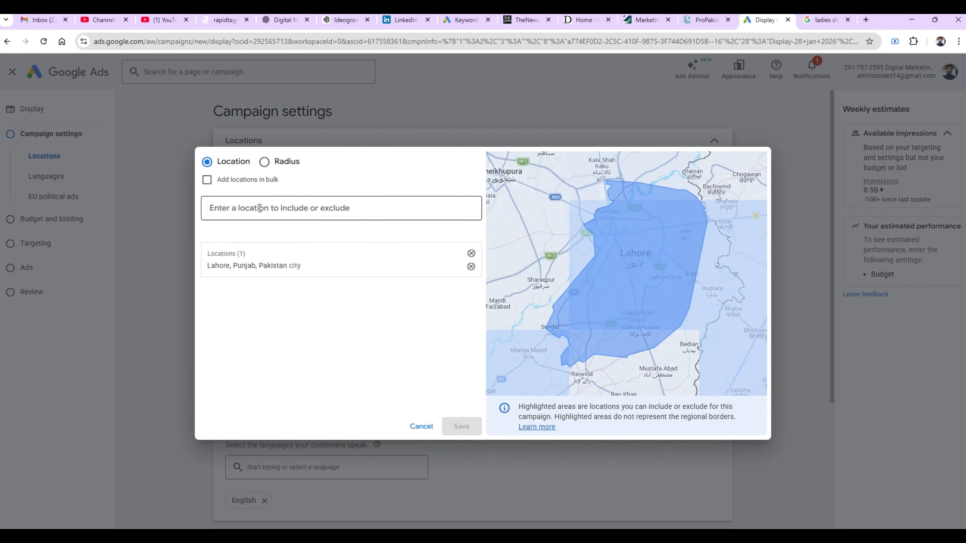
left_click(264, 163)
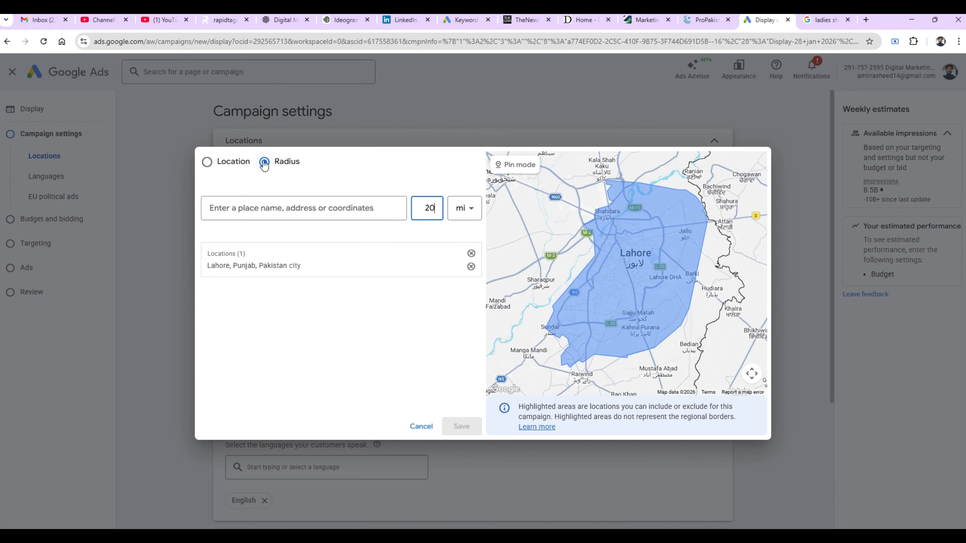
left_click(472, 212)
left_click(472, 212)
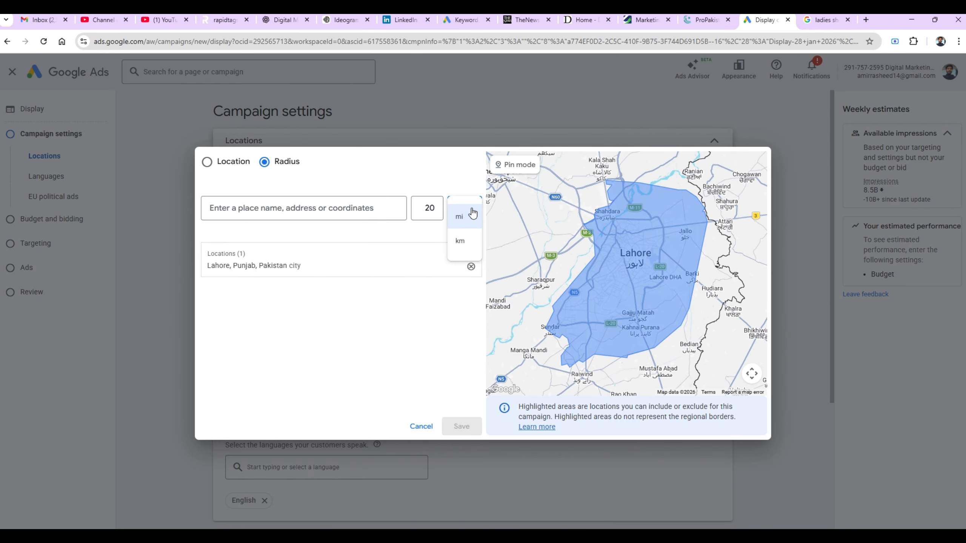
left_click(474, 242)
left_click(433, 207)
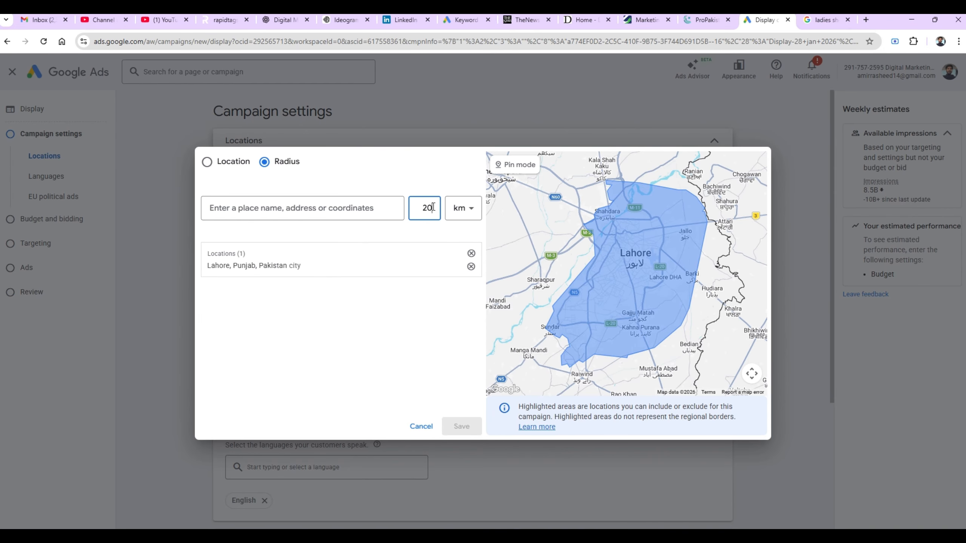
key("BackSpace")
key("BackSpace")
type("15")
left_click(369, 205)
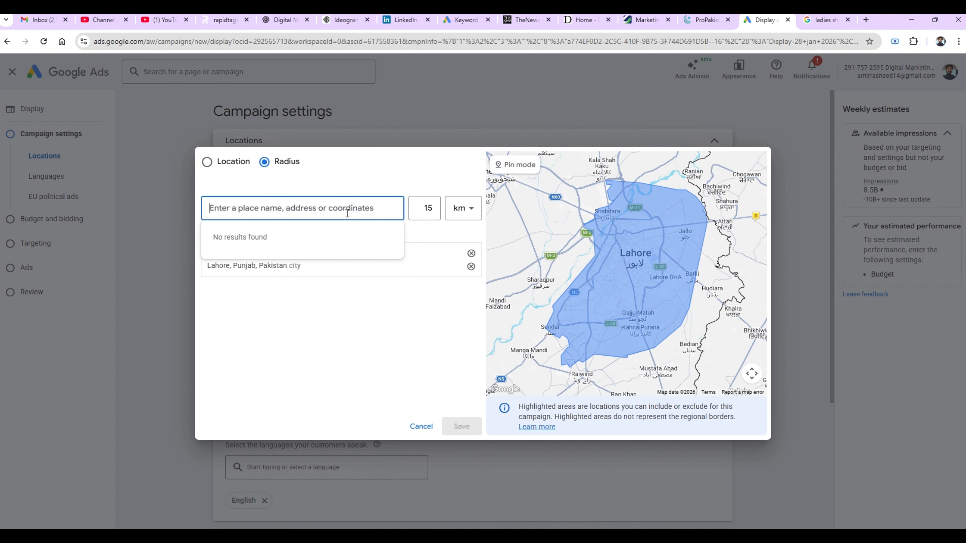
type("f8")
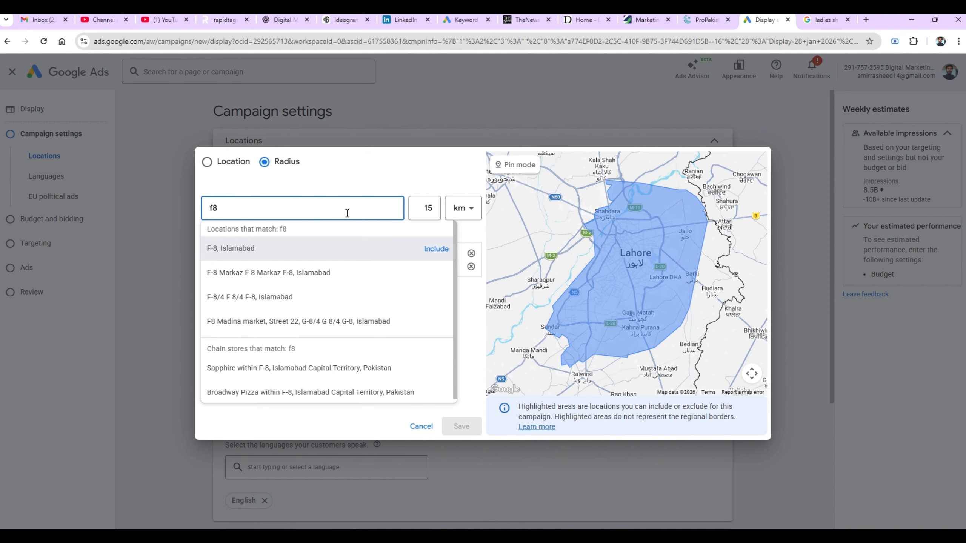
type(" m")
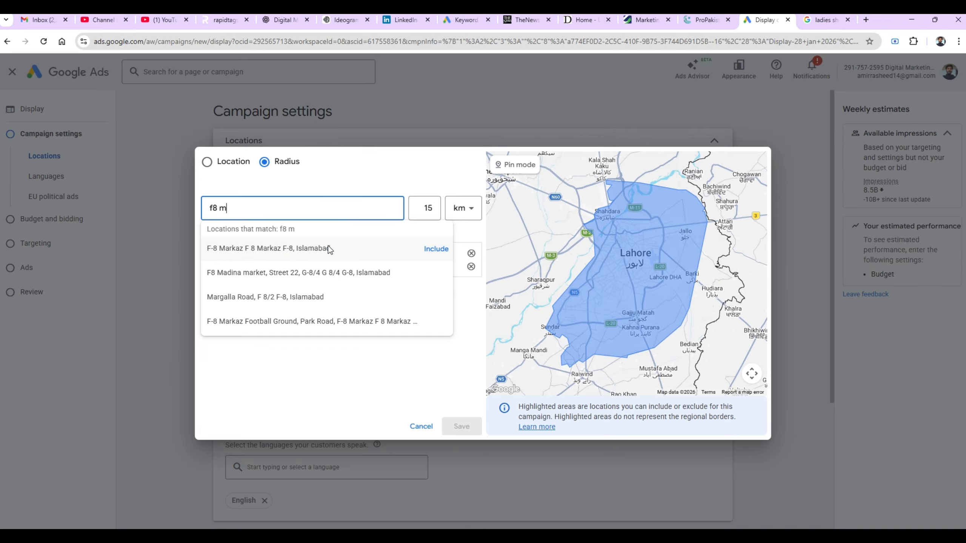
left_click(435, 250)
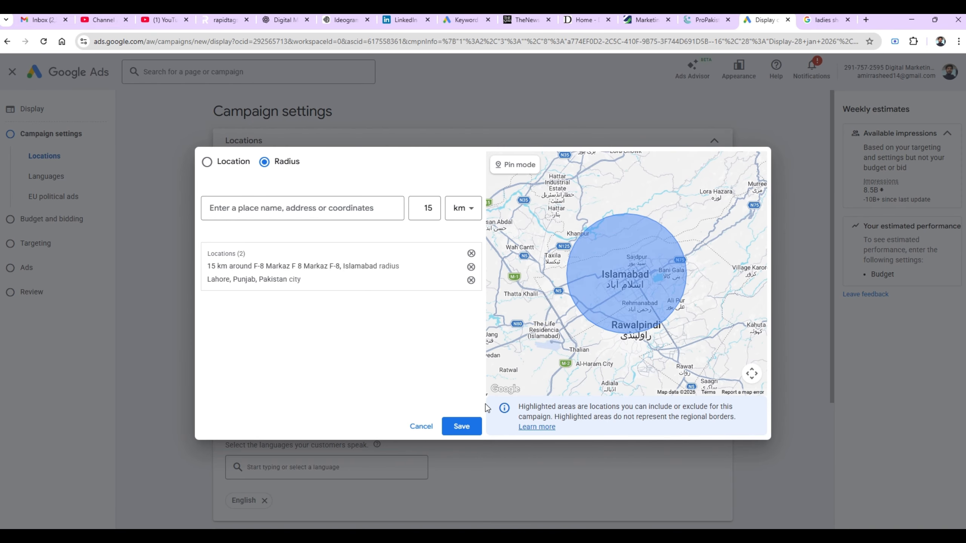
left_click(461, 428)
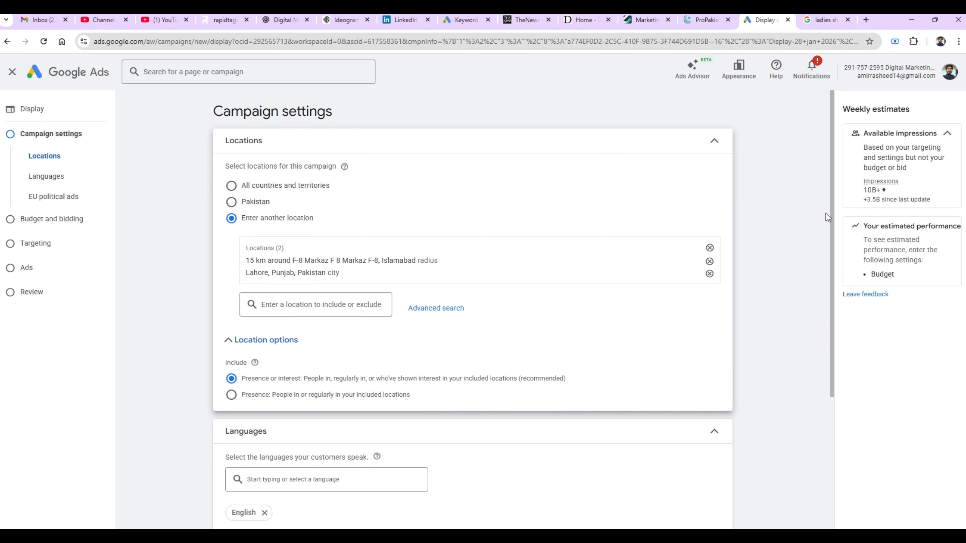
- Set location options to Presence: people in or regularly in the included locations
left_click_drag(835, 204, 829, 251)
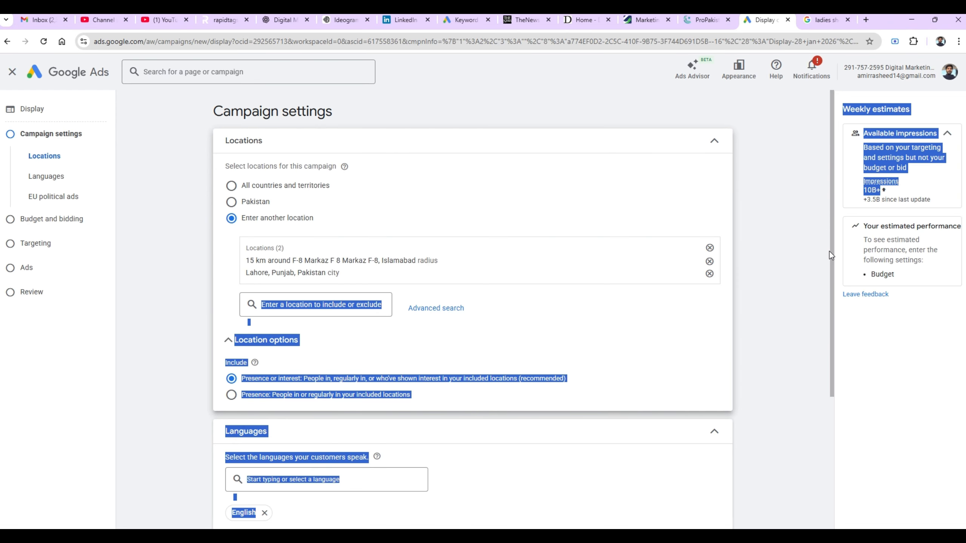
left_click(801, 277)
scroll(802, 277, "down", 3)
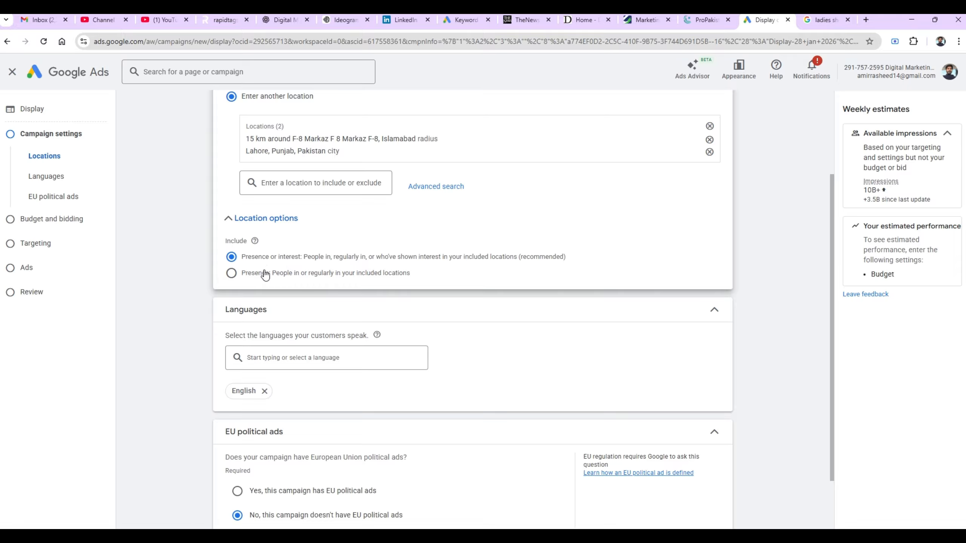
left_click(232, 274)
left_click(242, 258)
left_click(232, 274)
left_click_drag(835, 506, 833, 505)
left_click(833, 504)
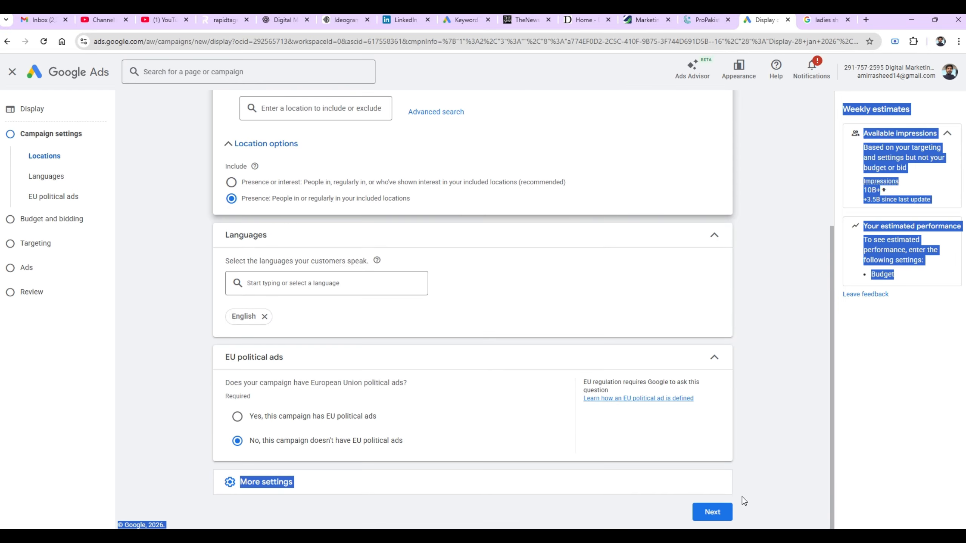
- Set specific device targeting (computers, mobile phones, tablets) and expand More settings
left_click(188, 441)
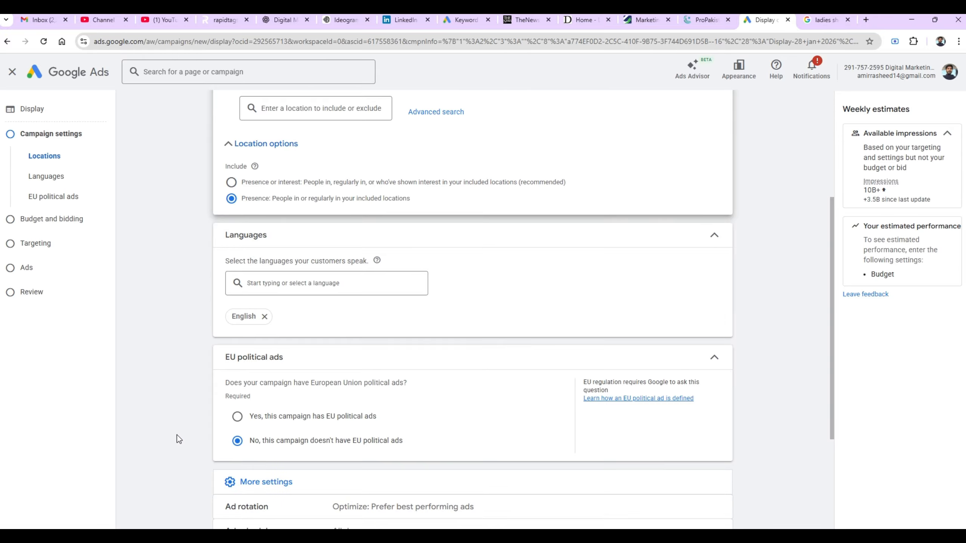
scroll(179, 440, "down", 5)
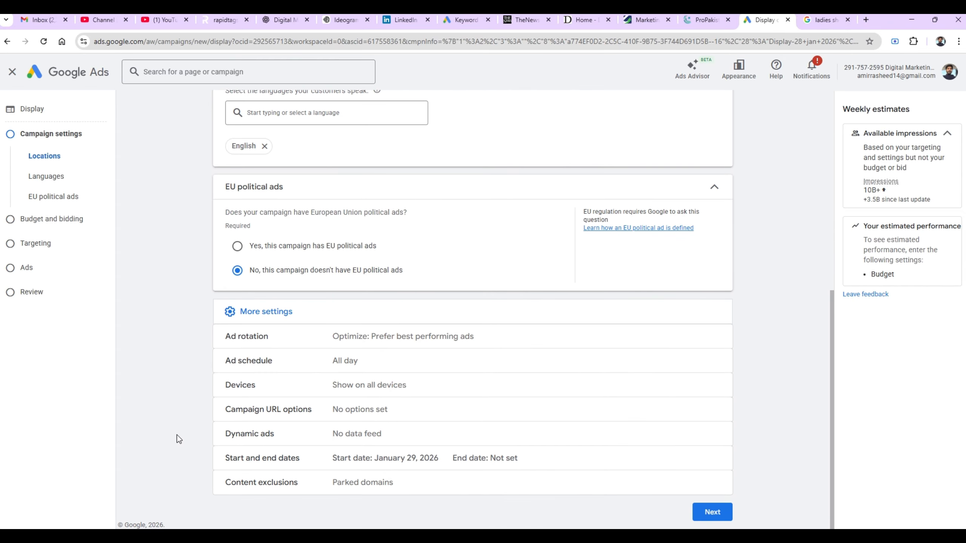
left_click(424, 388)
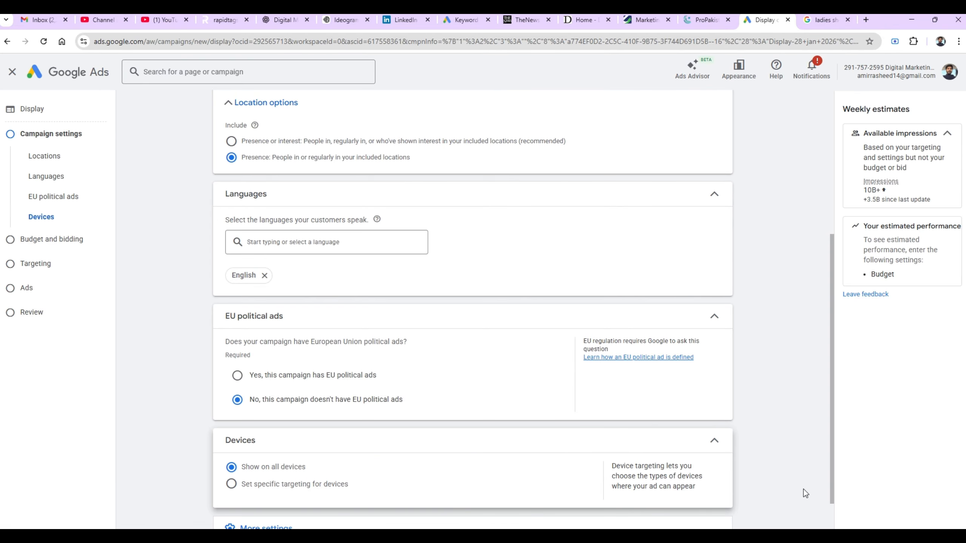
scroll(744, 494, "down", 2)
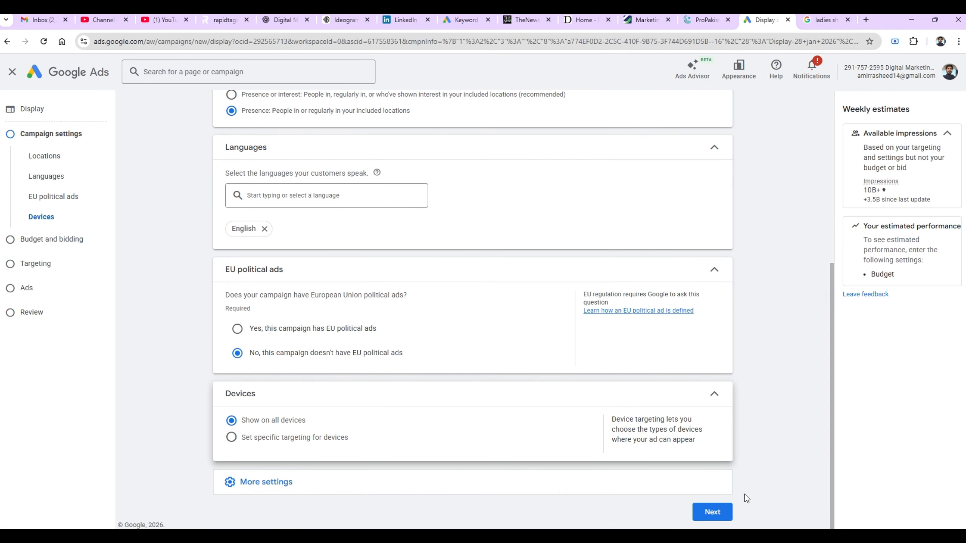
left_click(231, 439)
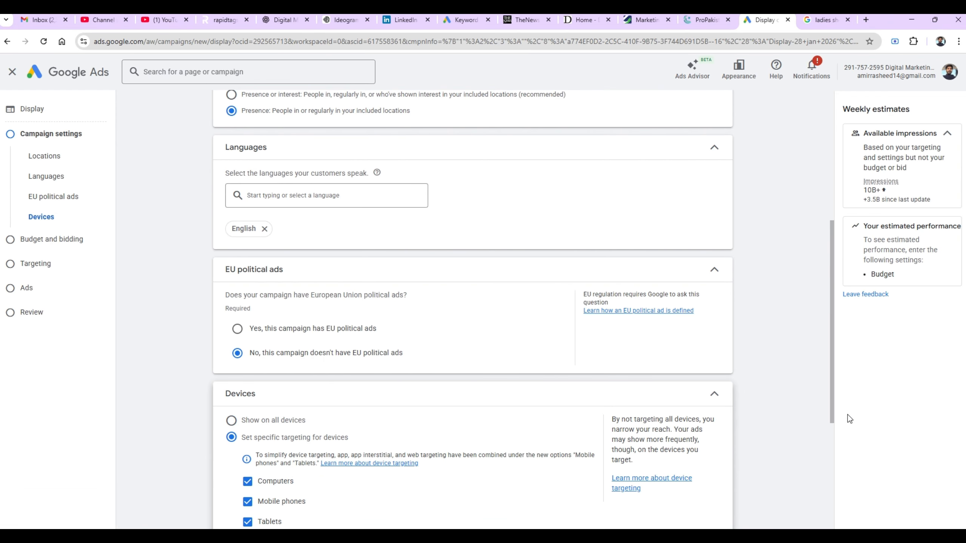
left_click_drag(831, 406, 809, 503)
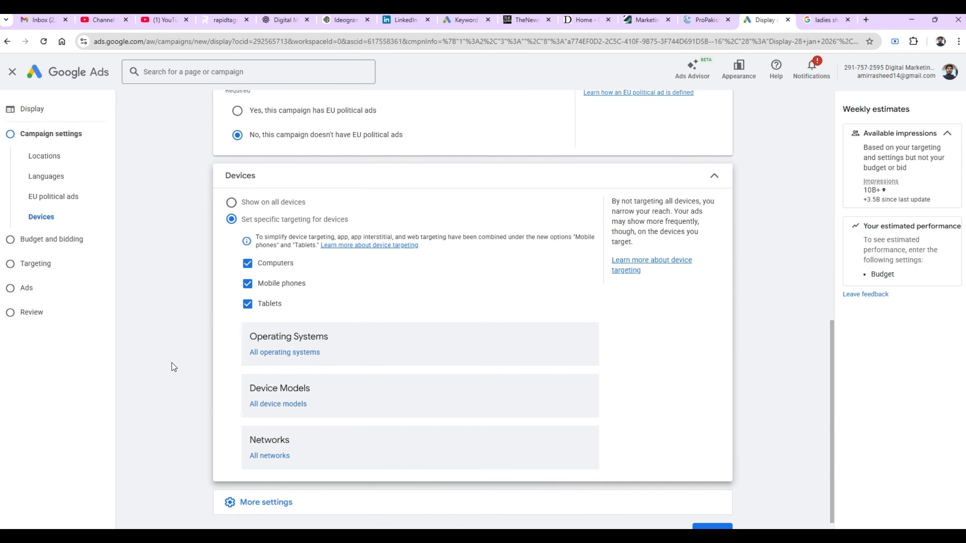
left_click(246, 505)
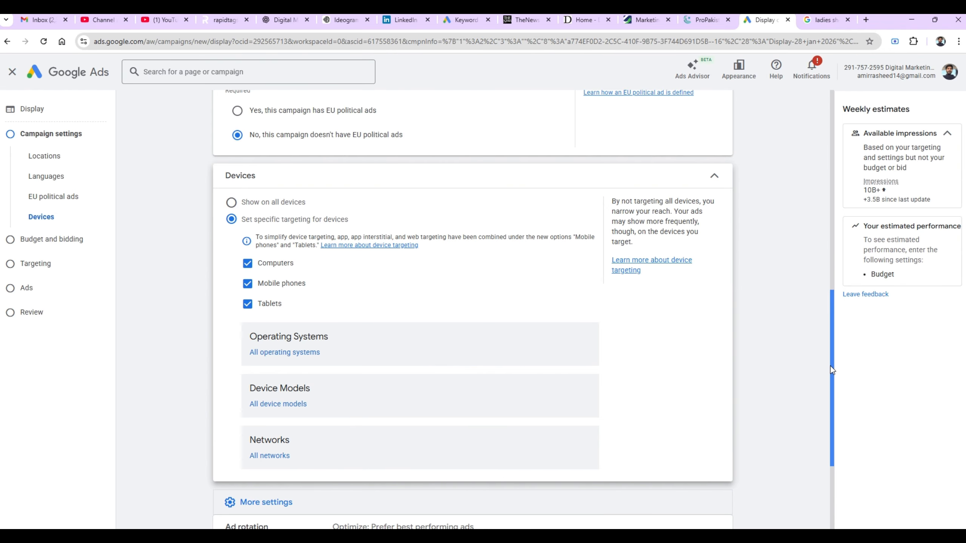
left_click_drag(830, 366, 829, 465)
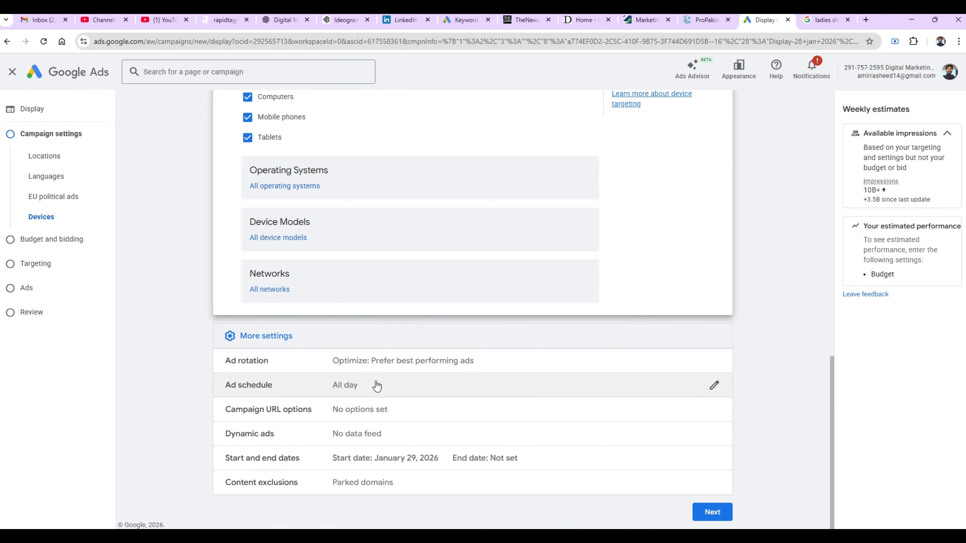
- Open the ad schedule, add a second row, and set the first row to Mondays
left_click(377, 387)
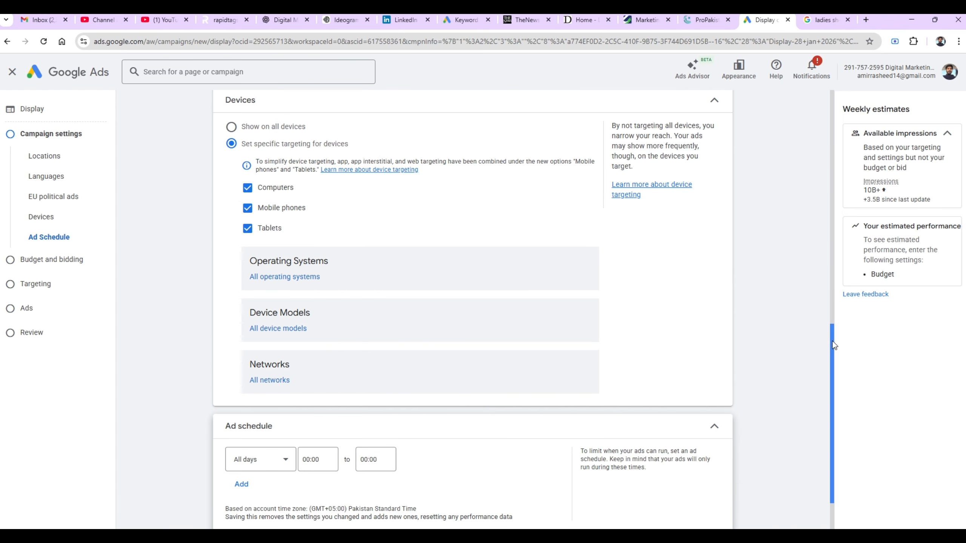
left_click_drag(835, 345, 815, 413)
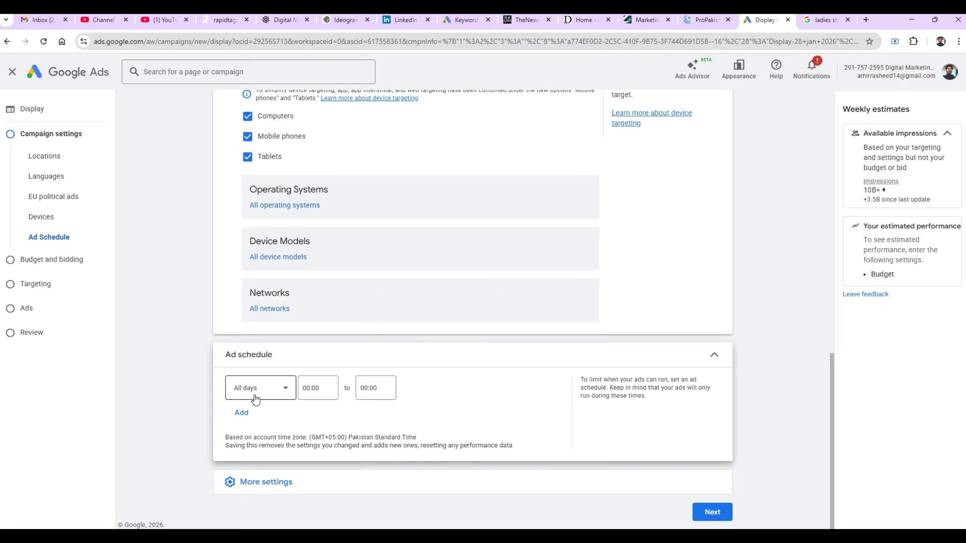
left_click(244, 415)
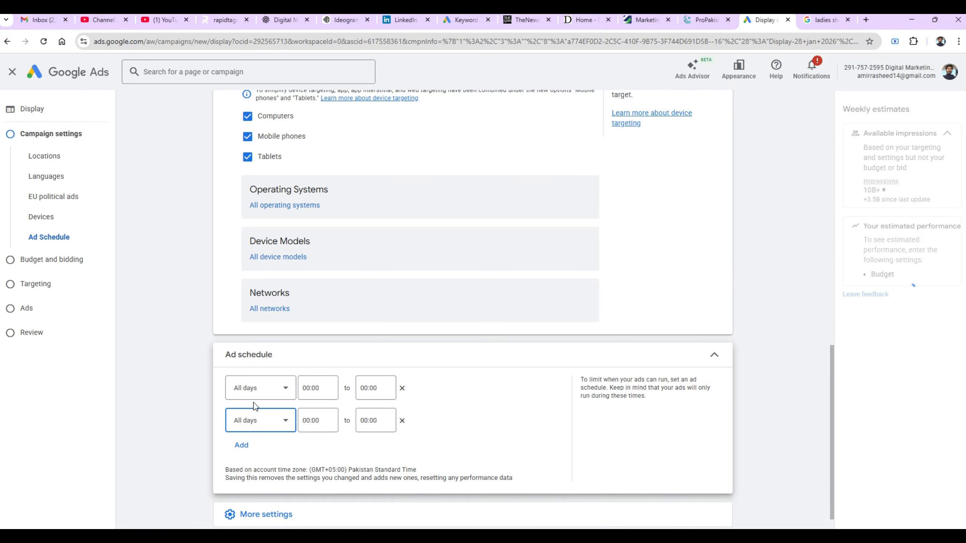
left_click(264, 388)
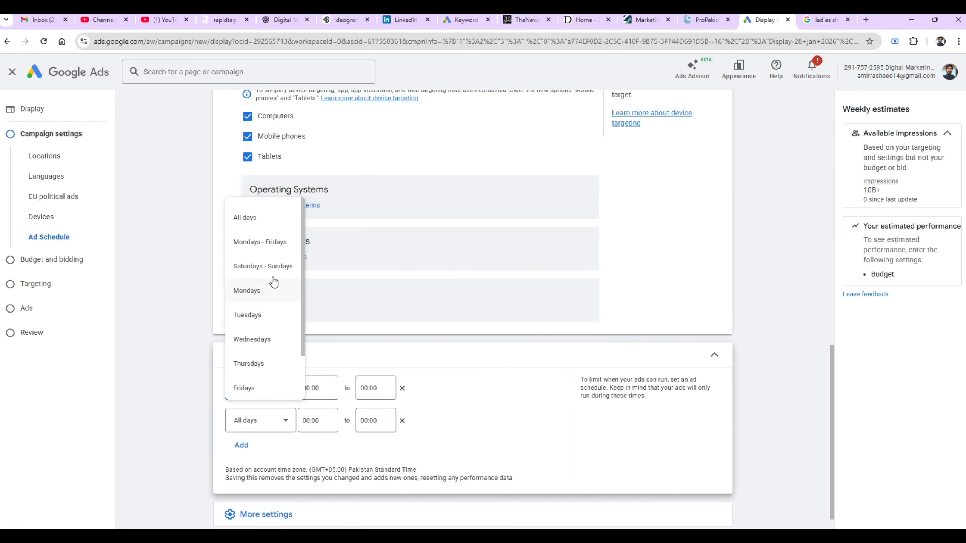
left_click(255, 291)
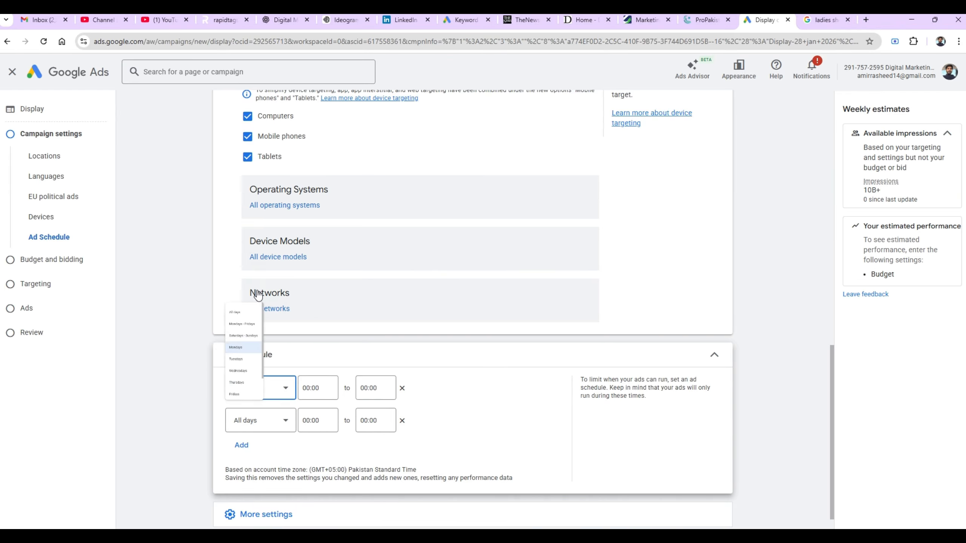
- Set the Monday schedule to run from 11:00 to 23:45
left_click(312, 389)
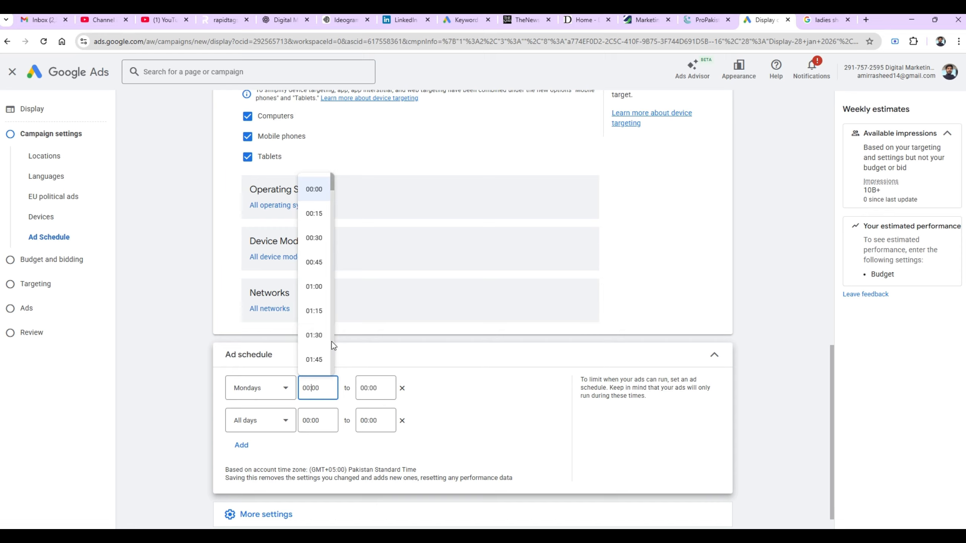
scroll(334, 345, "down", 14)
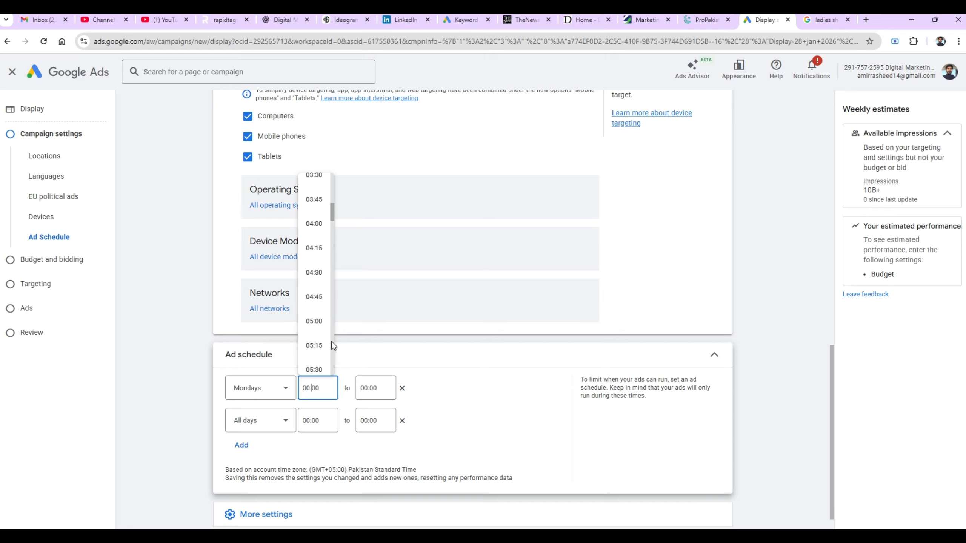
scroll(333, 346, "down", 14)
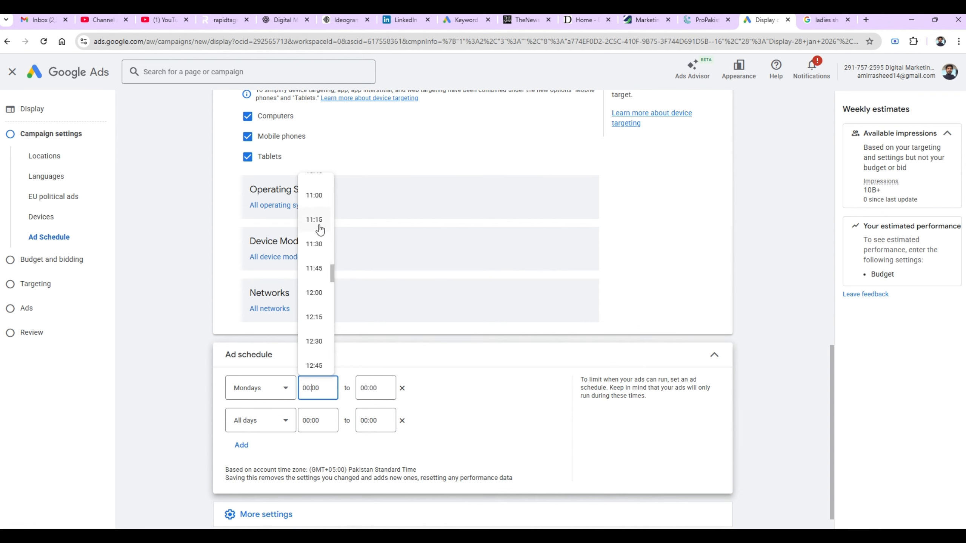
left_click(319, 202)
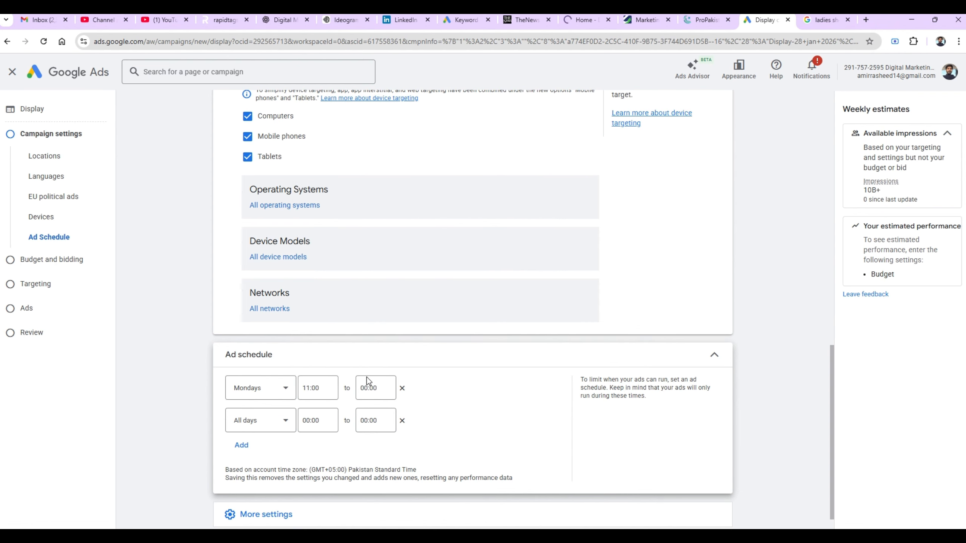
left_click(373, 387)
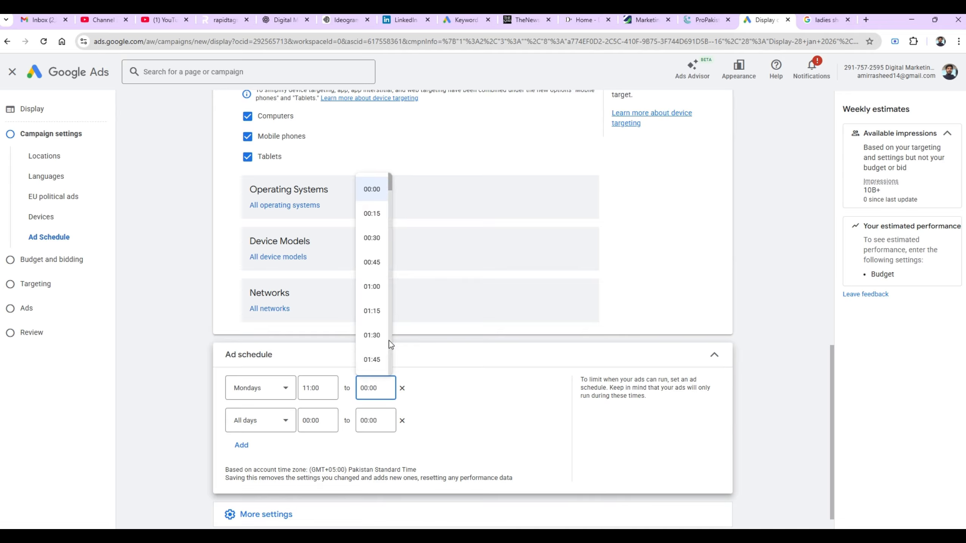
scroll(391, 341, "down", 5)
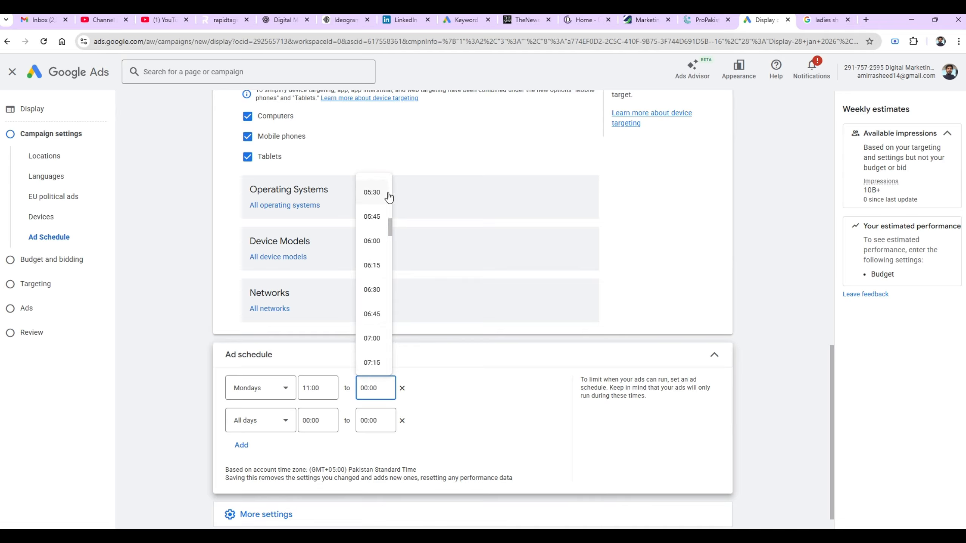
scroll(391, 192, "up", 2)
scroll(391, 193, "up", 2)
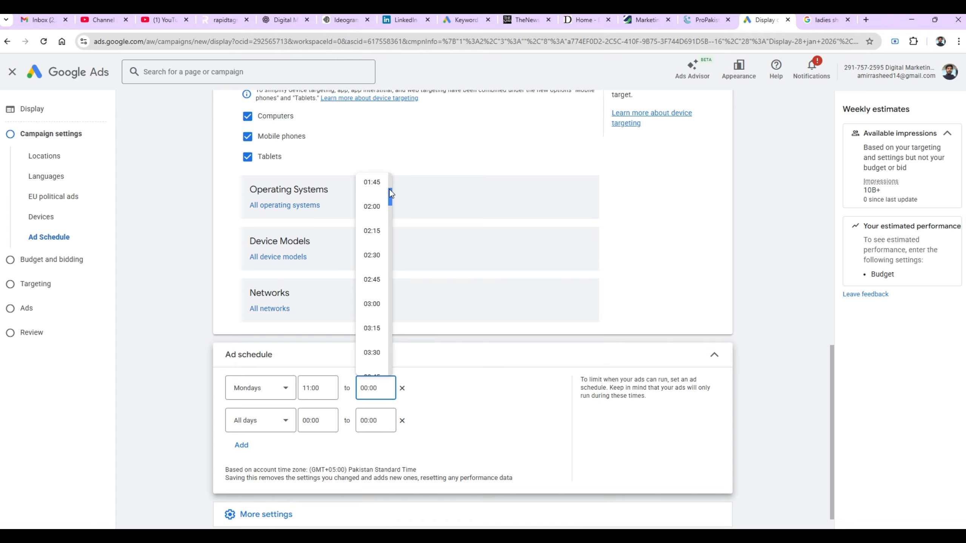
left_click_drag(390, 193, 391, 359)
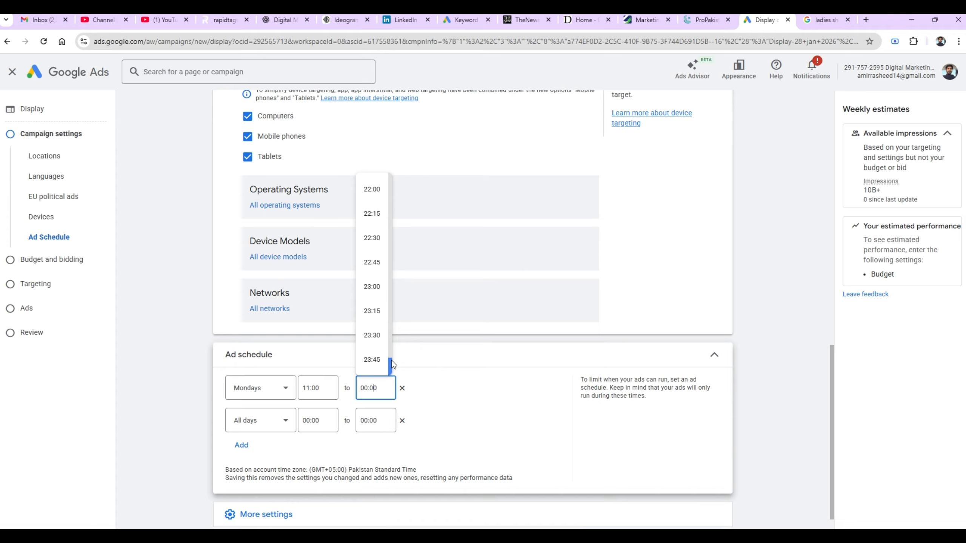
left_click(374, 359)
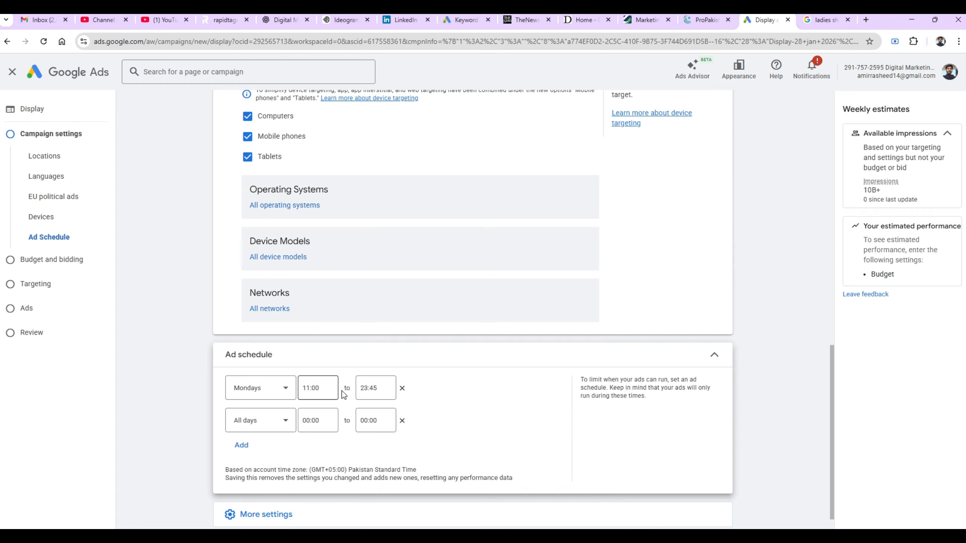
left_click(287, 429)
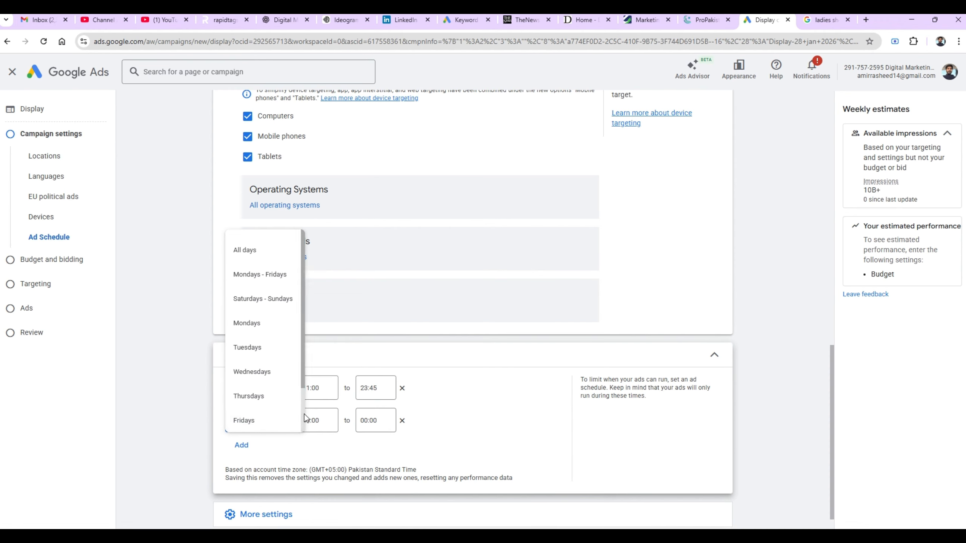
- Set the second schedule row to Saturdays from 10:00 to 02:00
scroll(303, 413, "down", 2)
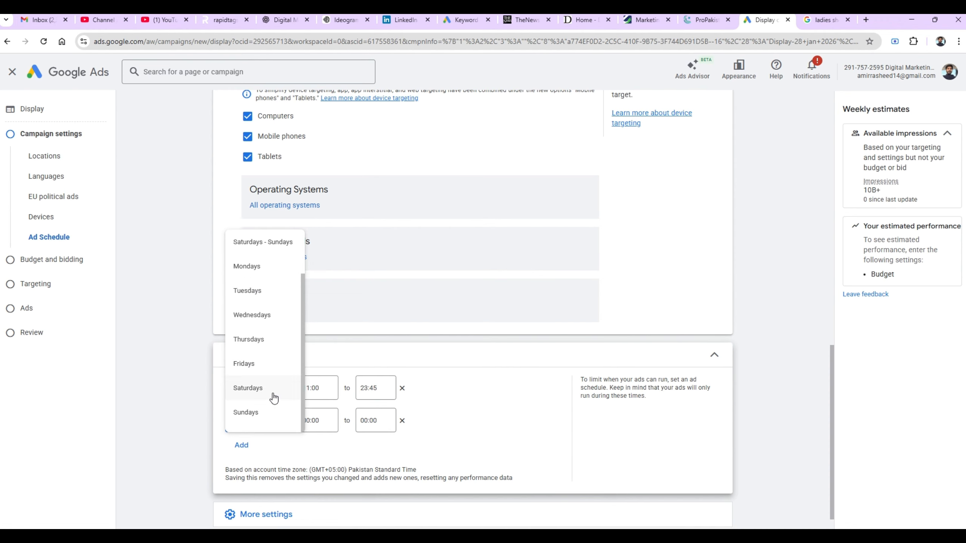
left_click(275, 397)
left_click(309, 420)
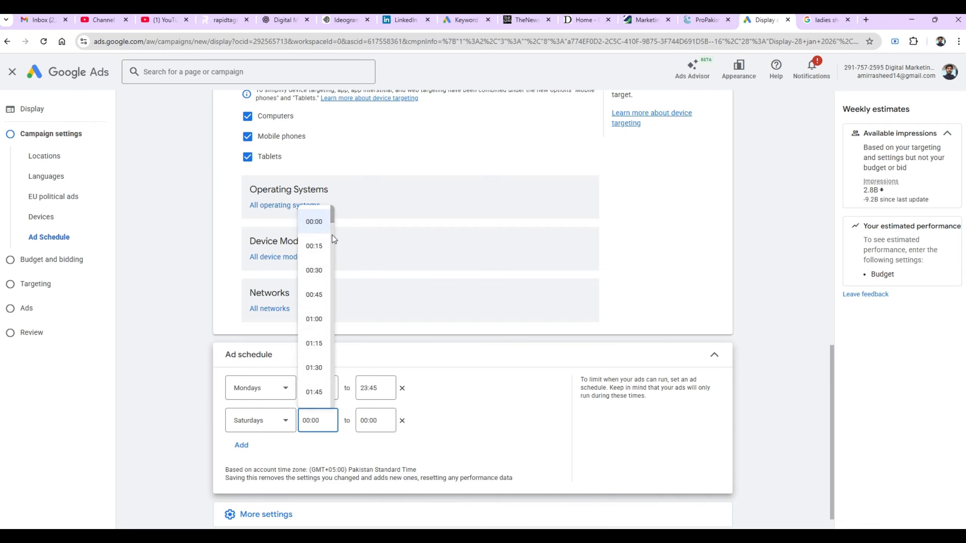
left_click_drag(334, 222, 328, 307)
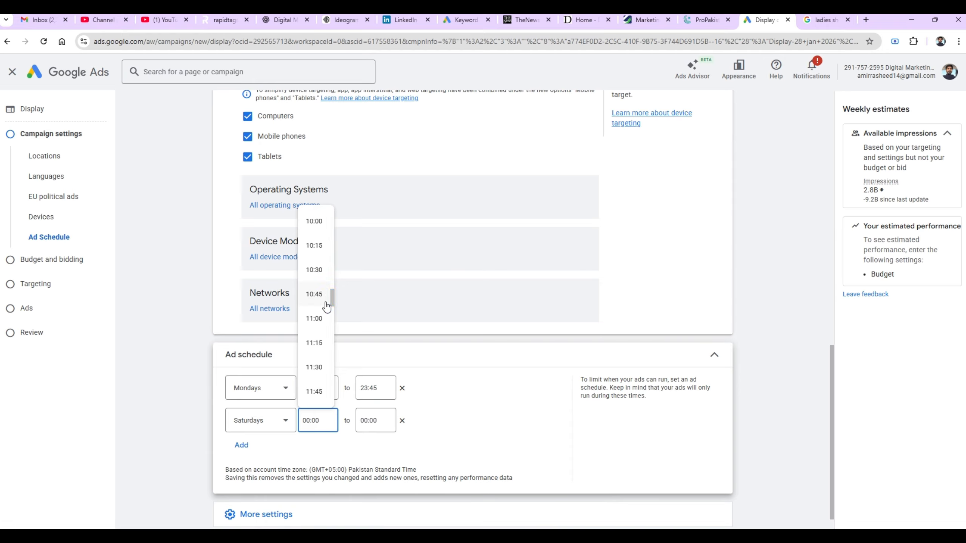
left_click(322, 222)
left_click(377, 418)
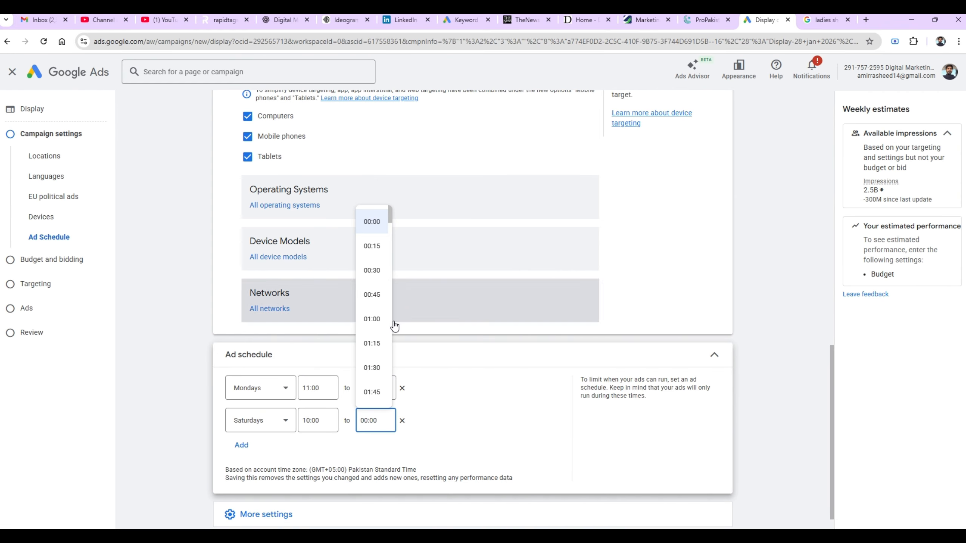
scroll(391, 322, "down", 20)
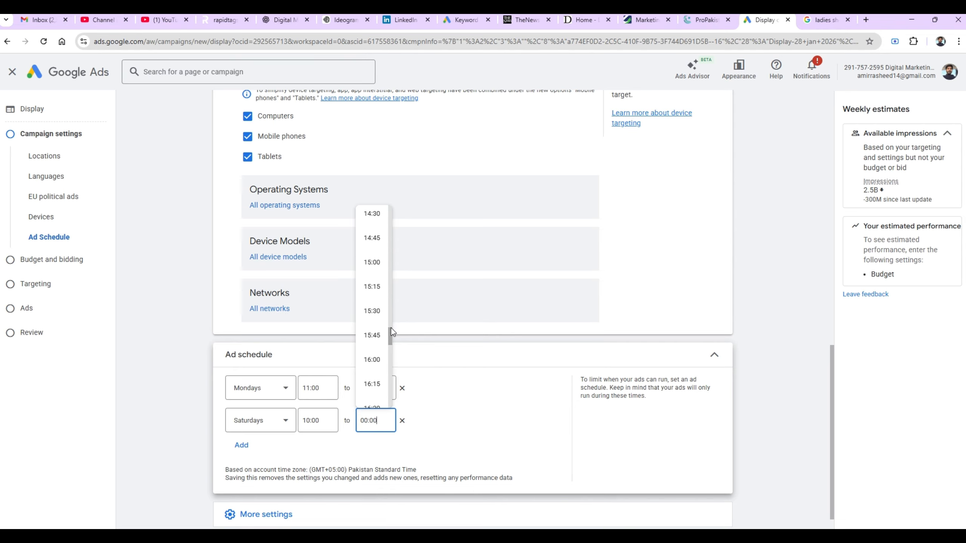
left_click_drag(390, 329, 392, 222)
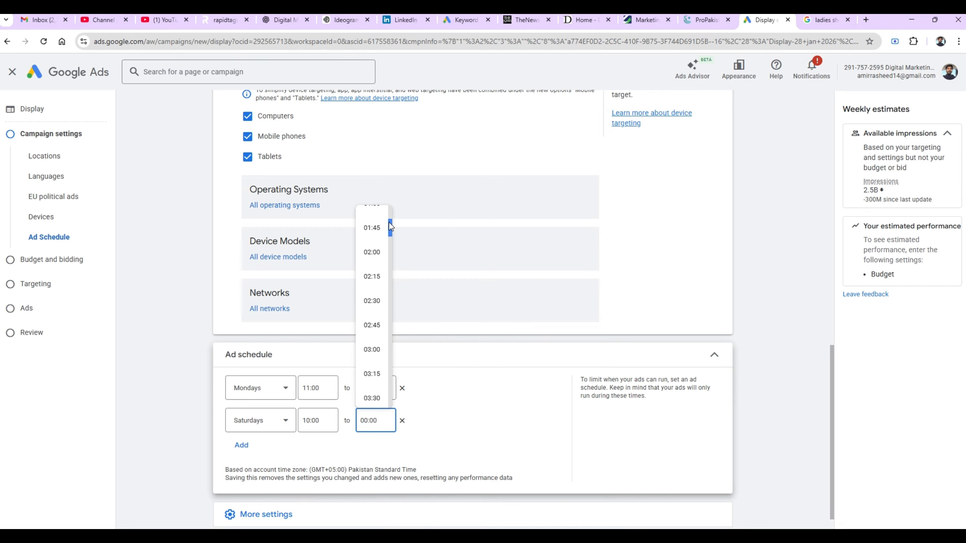
left_click(372, 252)
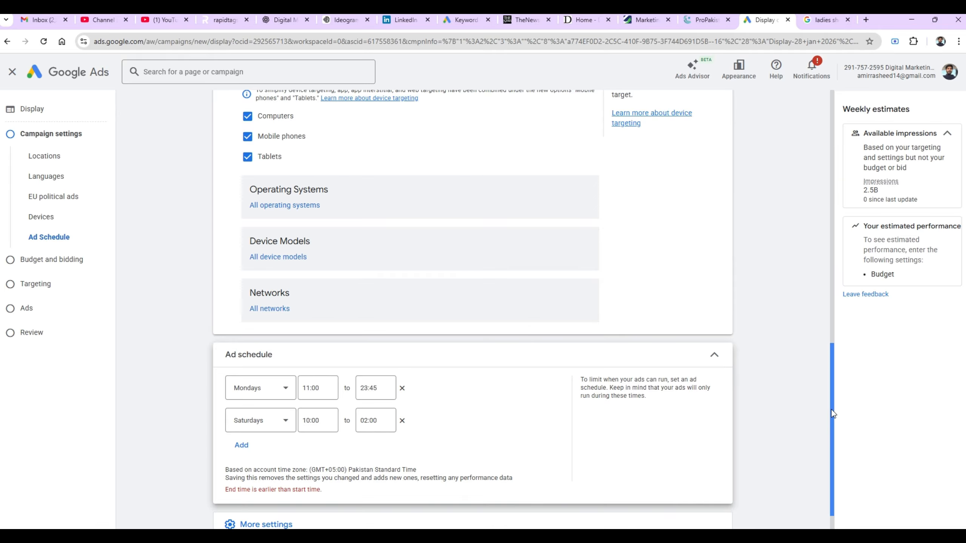
- Review the additional settings and advance to the Budget and bidding step
scroll(831, 411, "down", 2)
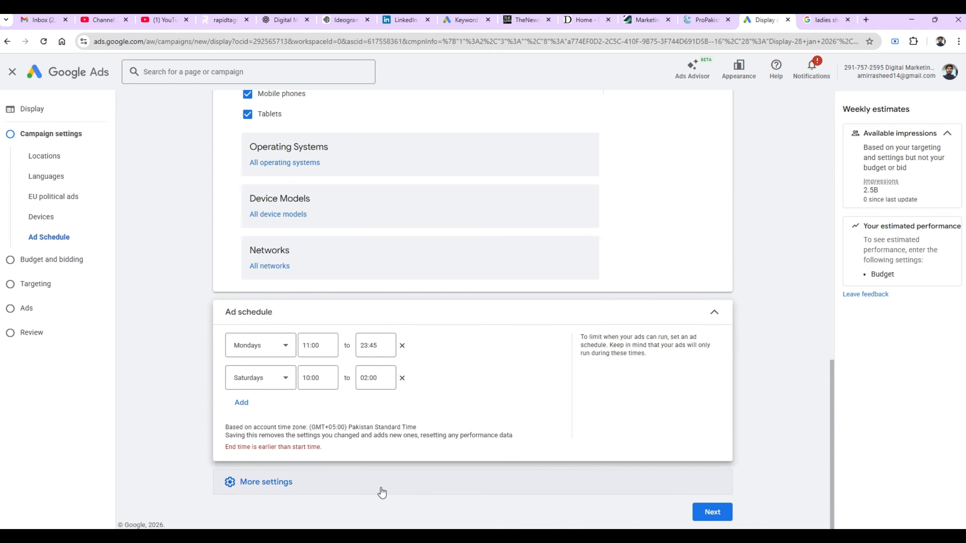
left_click(254, 494)
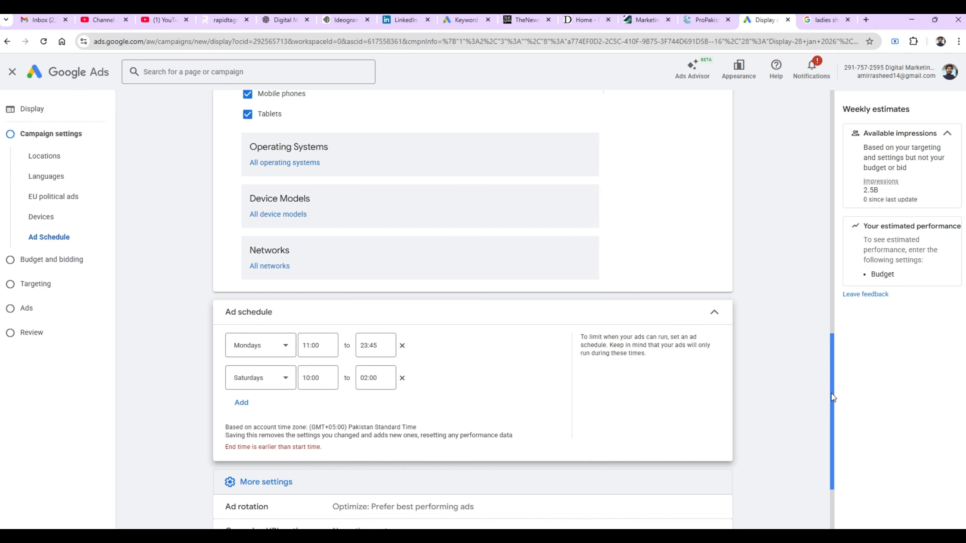
left_click_drag(832, 394, 831, 469)
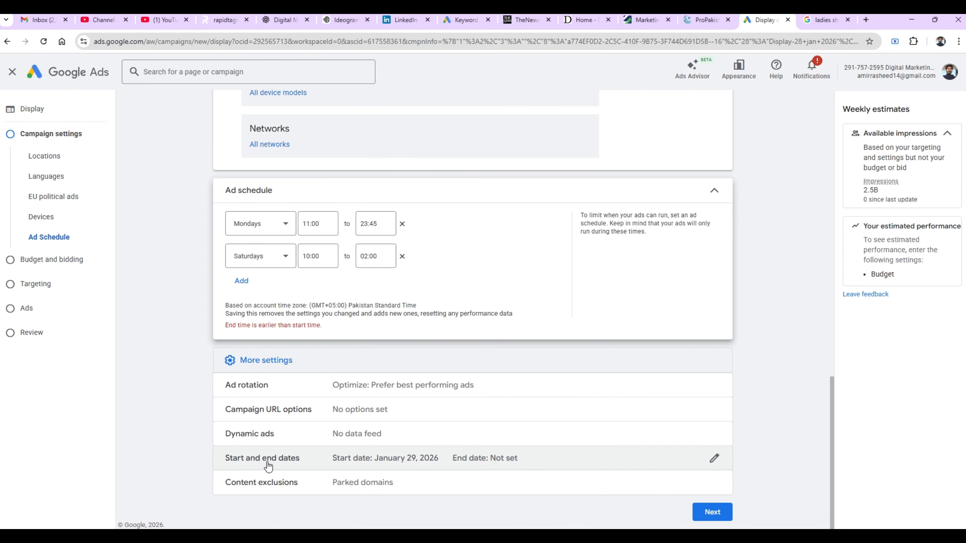
left_click(712, 512)
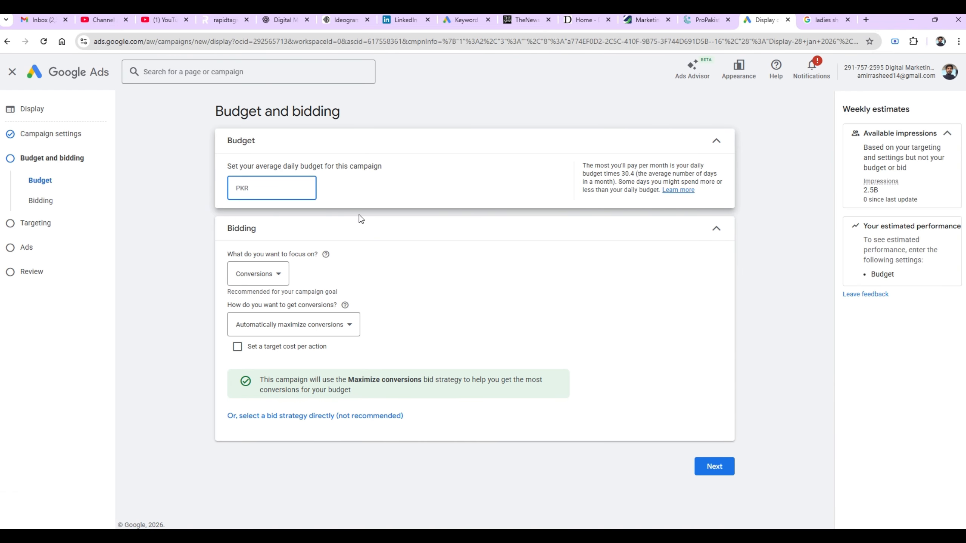
- Set a PKR 6,000 daily budget, keep Conversions as the bidding focus, and continue to Targeting
type("6000")
left_click(185, 221)
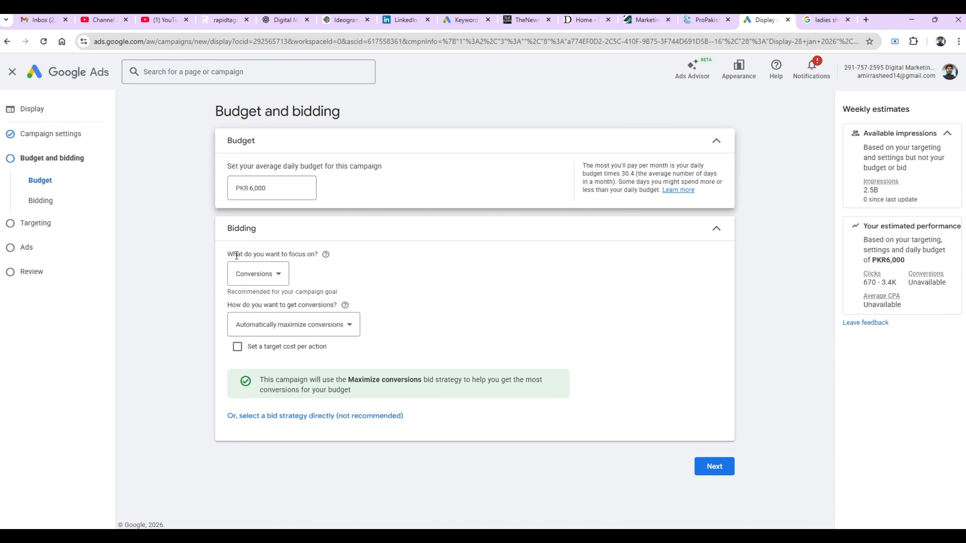
left_click(260, 275)
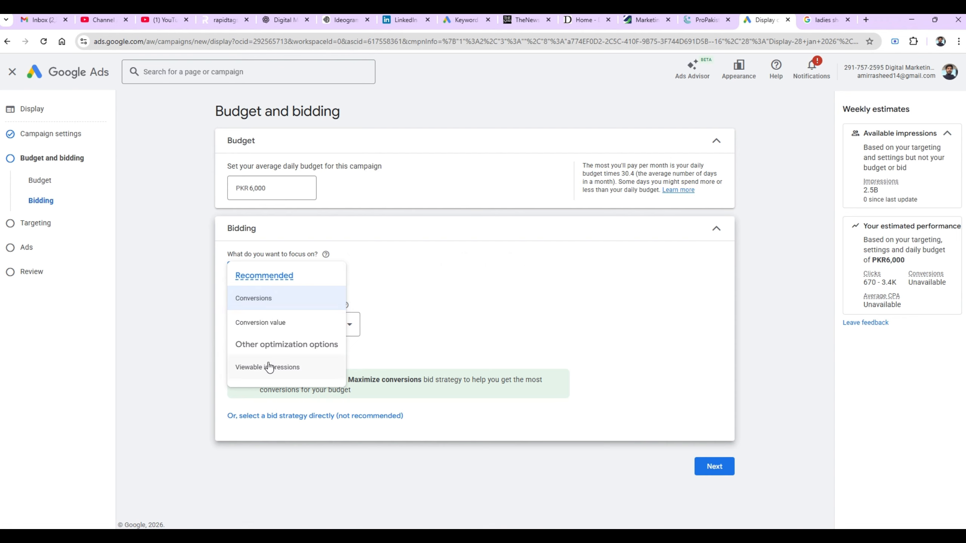
mouse_move(257, 326)
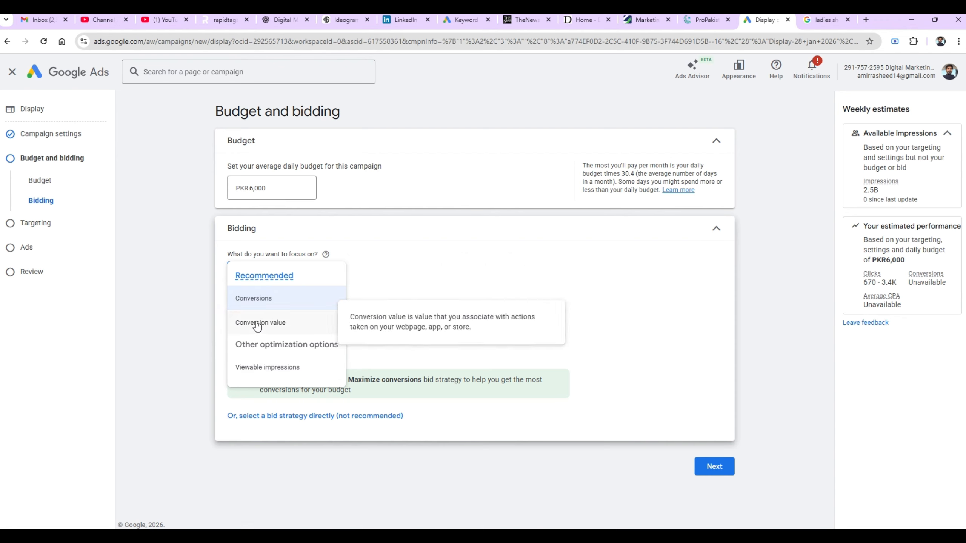
left_click(250, 302)
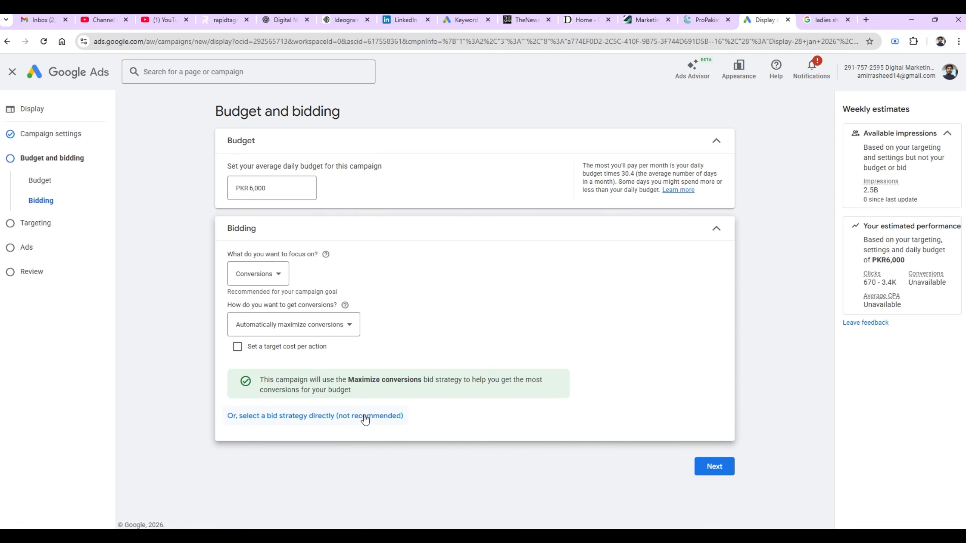
left_click(714, 467)
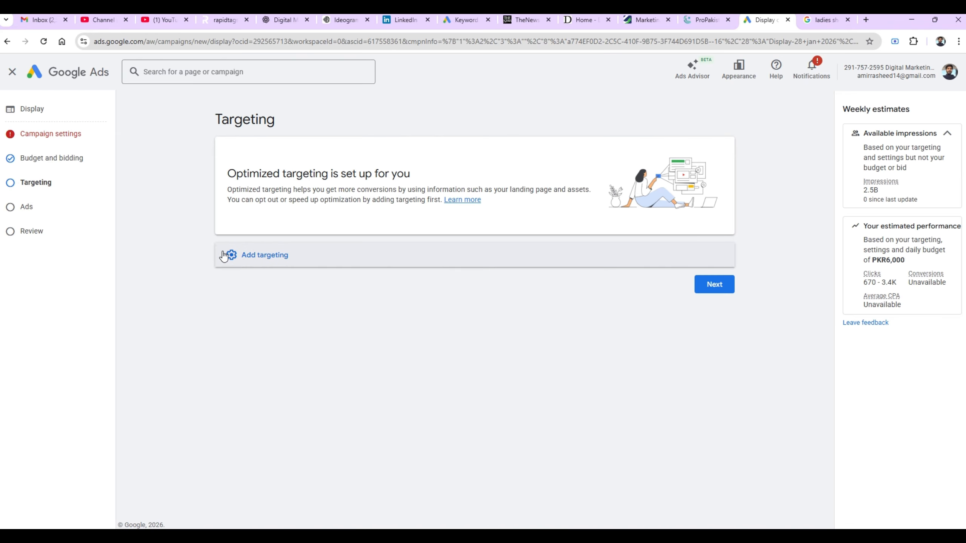
- Add targeting and open the Audience Segments editor to view the suggested segments
left_click(244, 262)
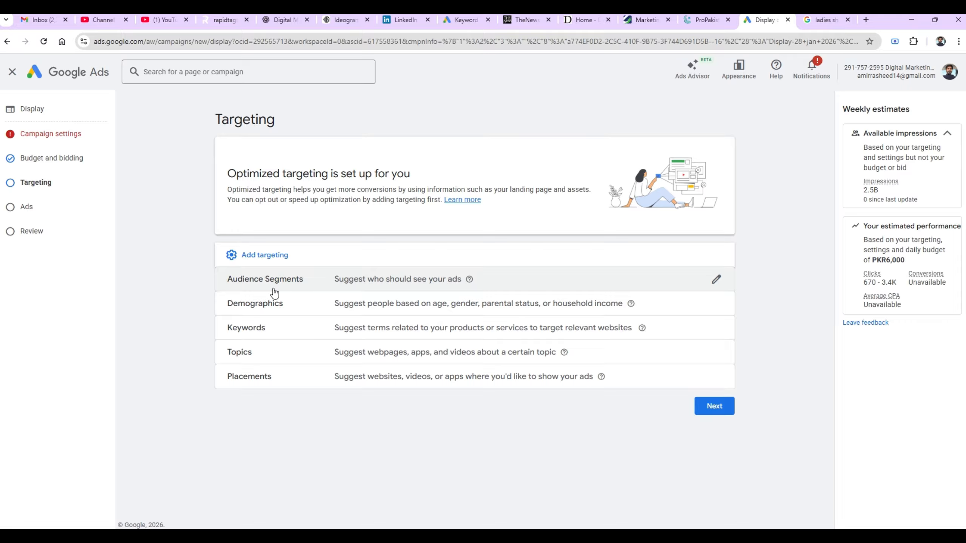
left_click(274, 286)
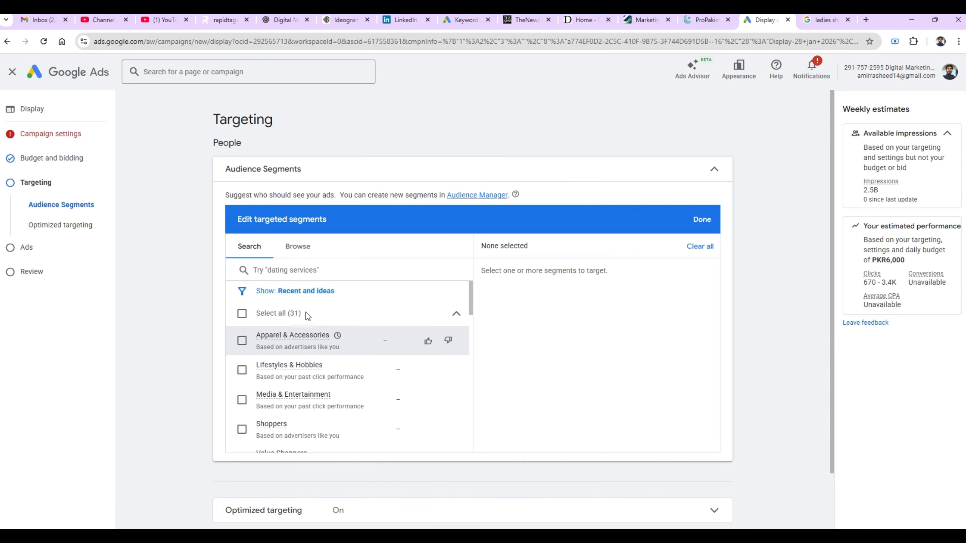
- Browse audience categories and inspect the Parental Status age-group options under detailed demographics
left_click(299, 248)
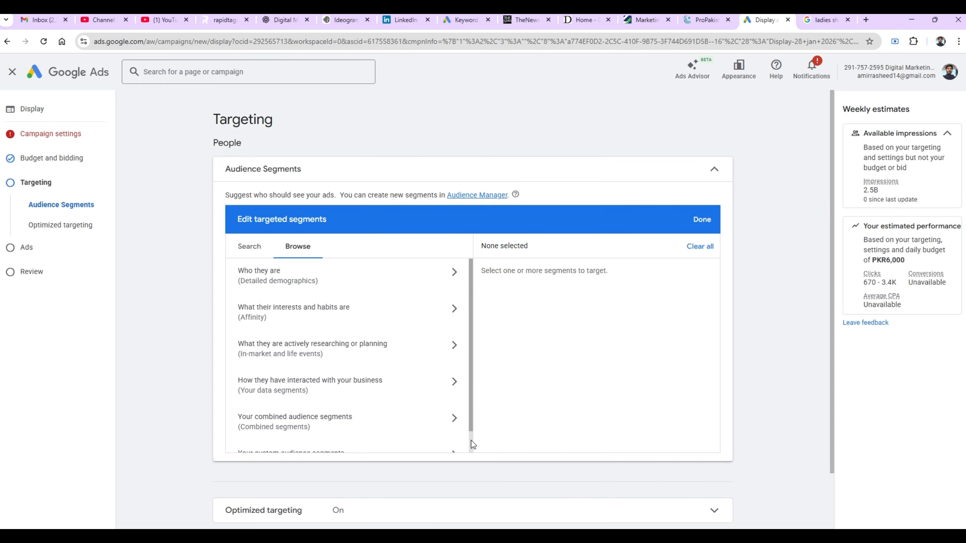
scroll(471, 442, "down", 1)
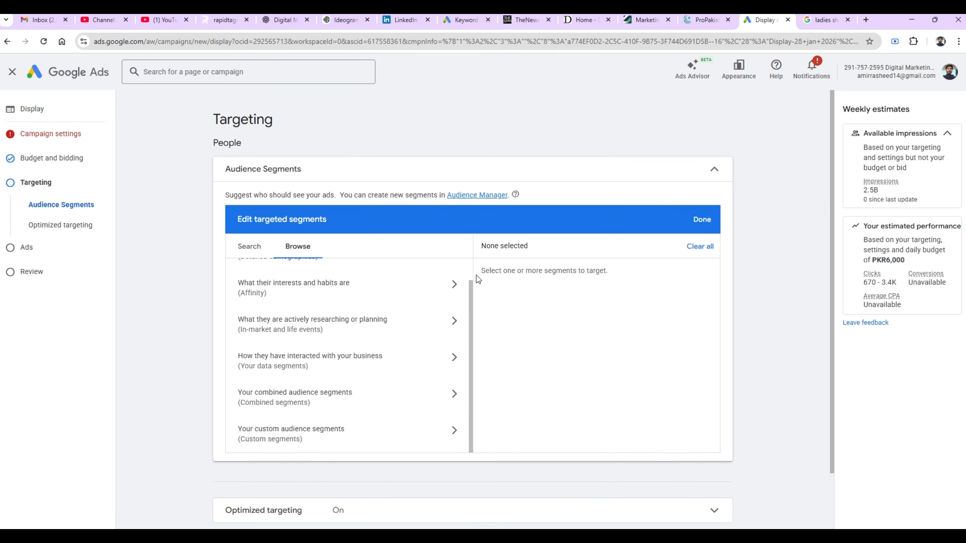
scroll(471, 269, "up", 1)
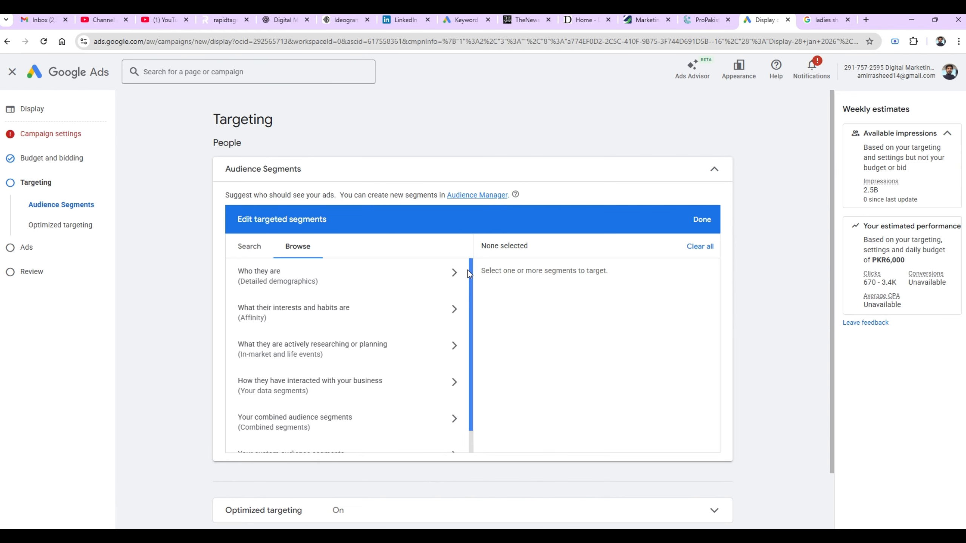
left_click(460, 272)
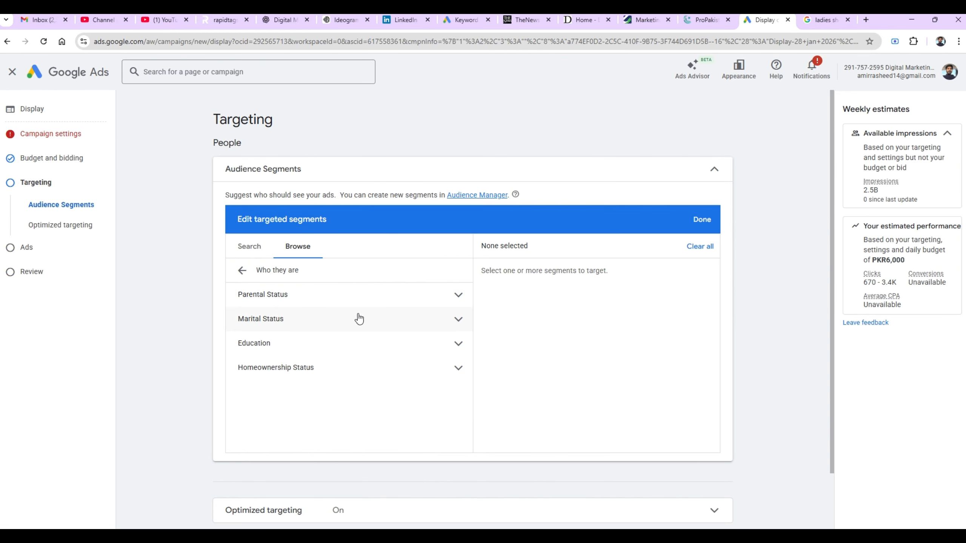
left_click(460, 297)
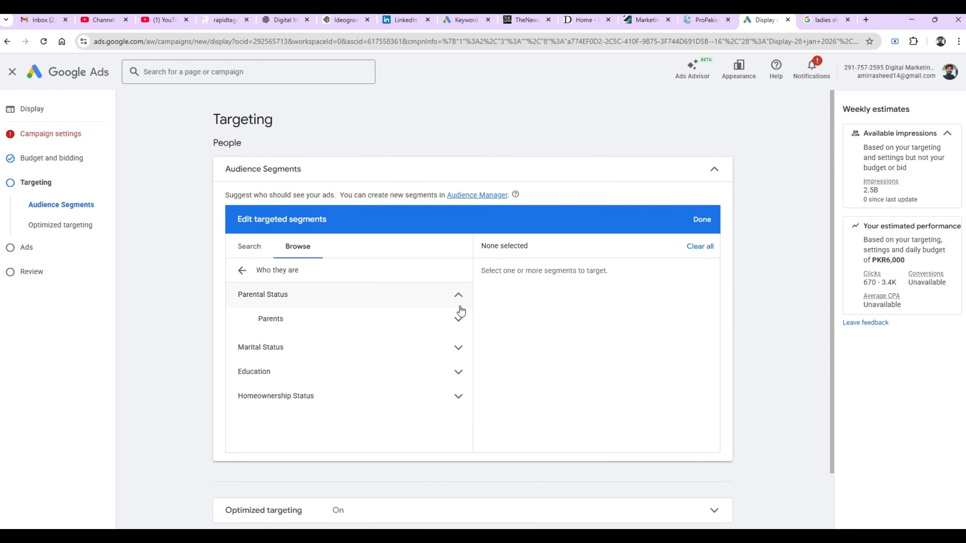
left_click(462, 323)
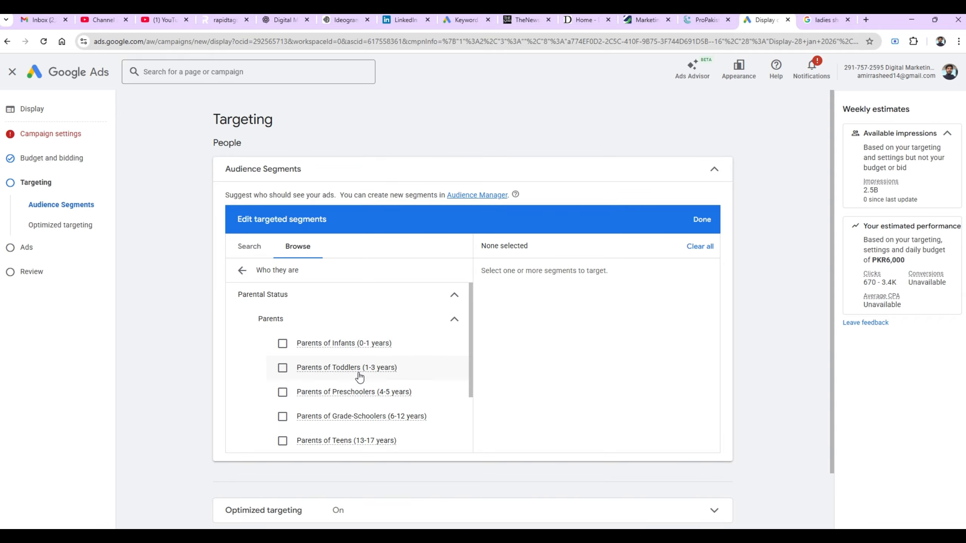
mouse_move(339, 373)
left_click(454, 322)
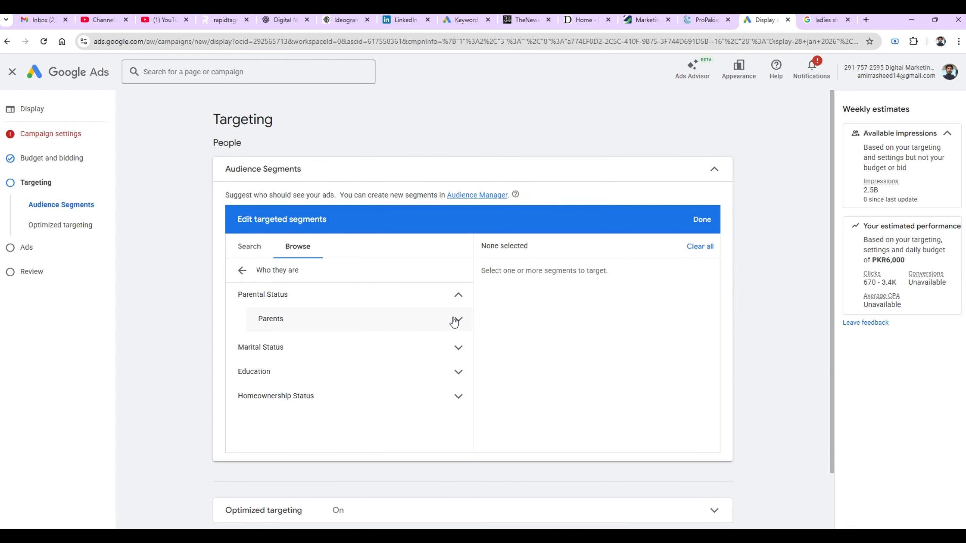
- Check the Marital Status and Education options, then open the researching-or-planning category
left_click(457, 348)
left_click(457, 348)
left_click(454, 374)
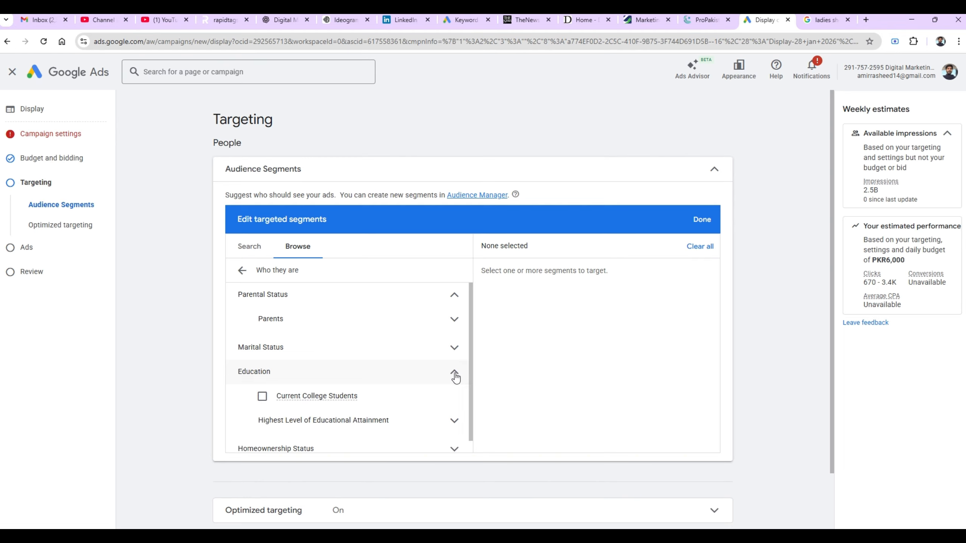
left_click(455, 374)
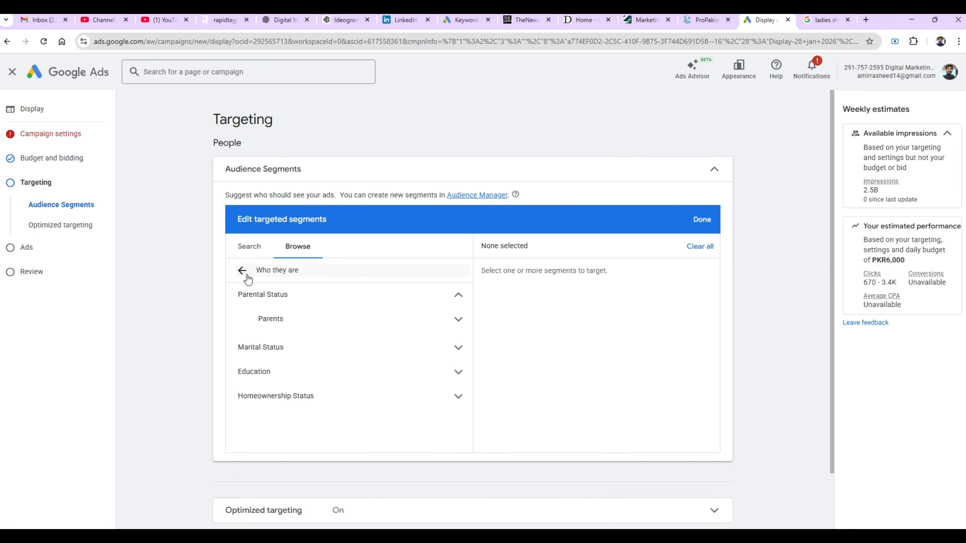
left_click(242, 271)
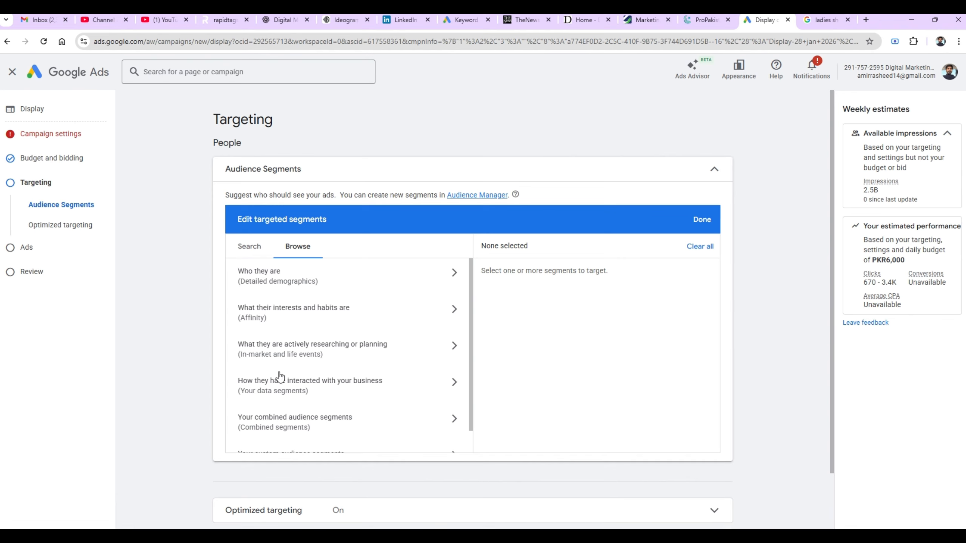
left_click(453, 350)
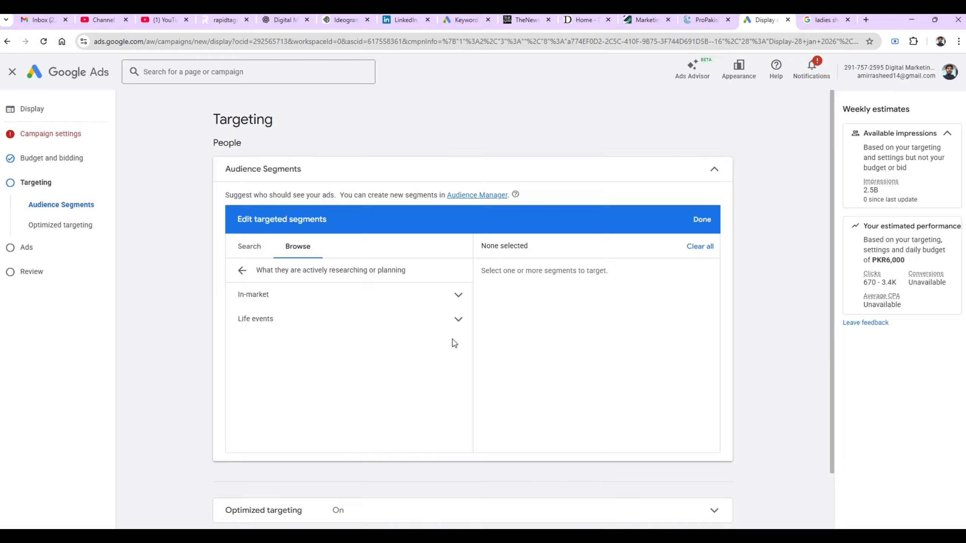
- Target In-market Beauty & Personal Care > Hair Care Products, then return to the Browse categories
left_click(458, 297)
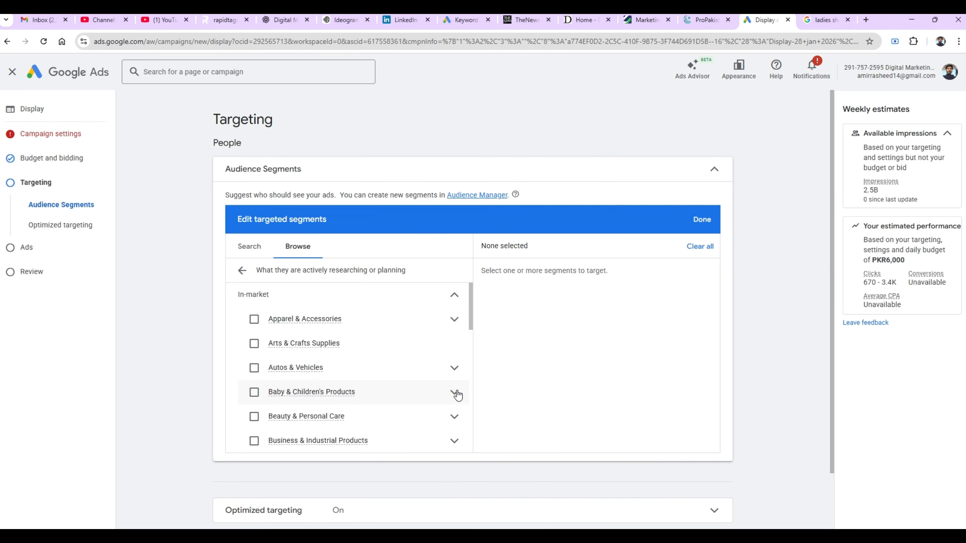
left_click(455, 418)
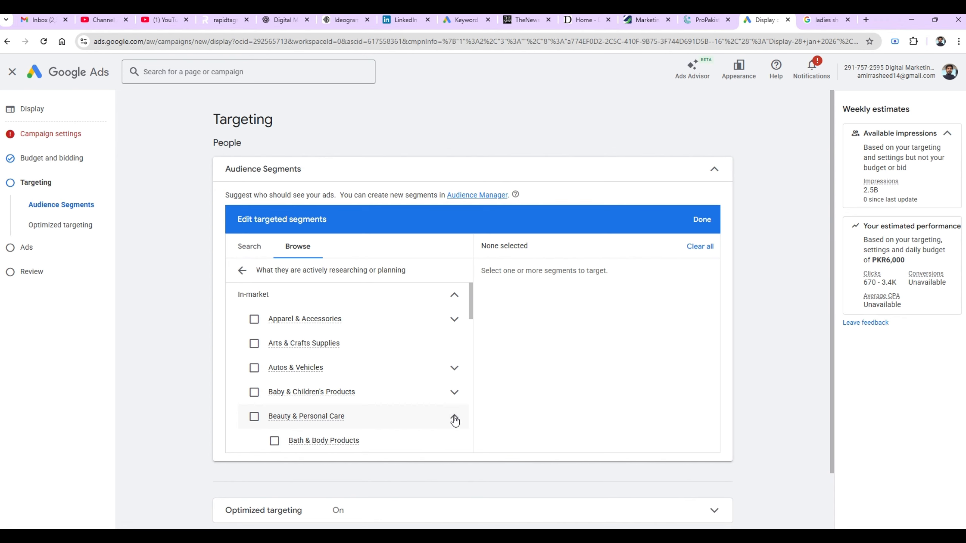
left_click(471, 445)
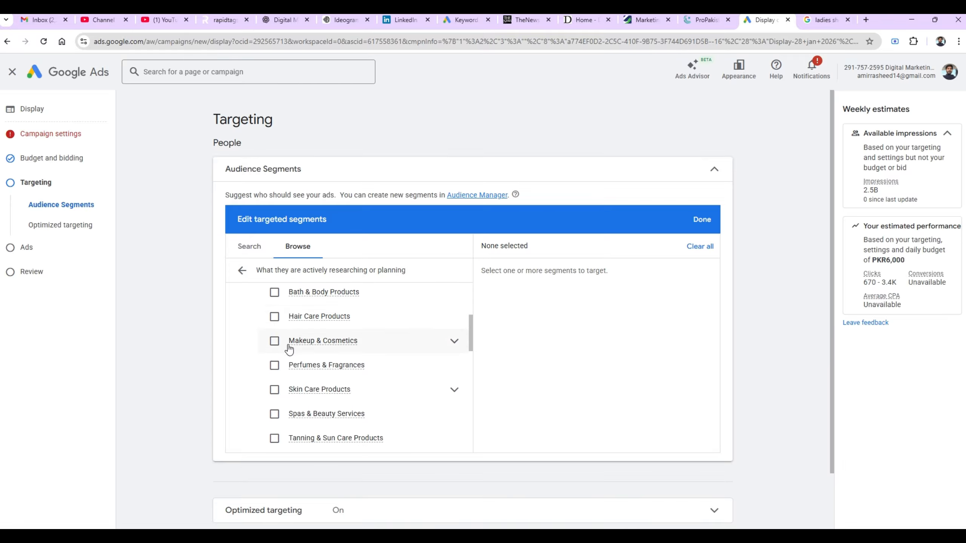
left_click(274, 317)
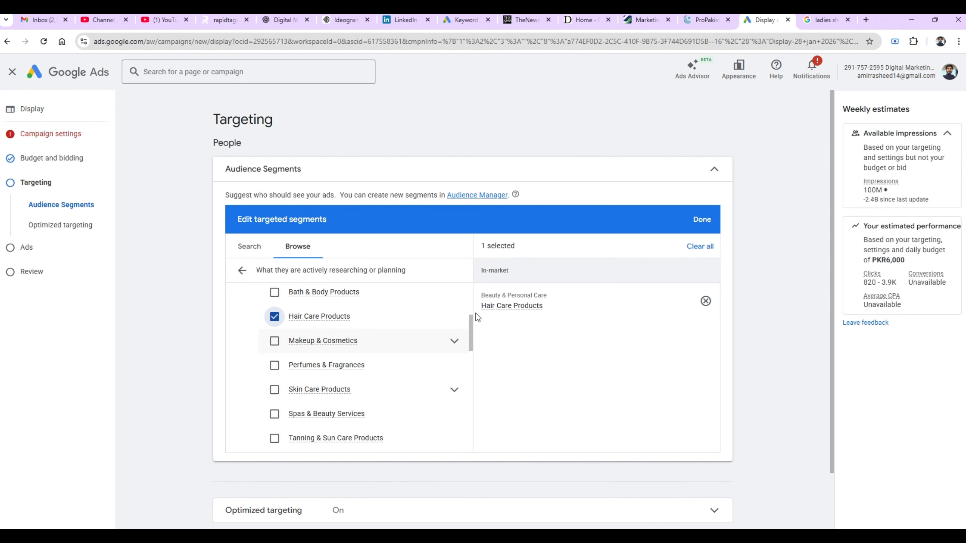
scroll(471, 303, "up", 4)
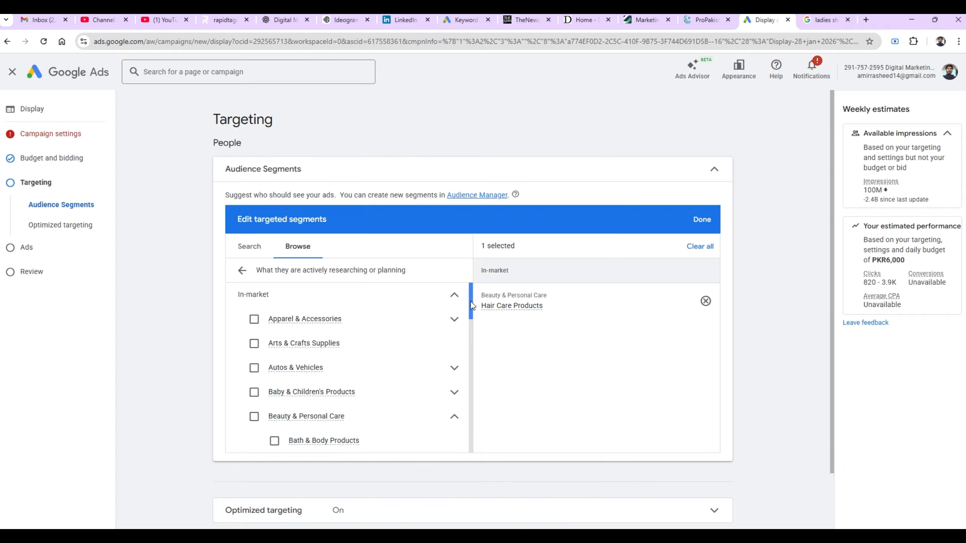
left_click(451, 417)
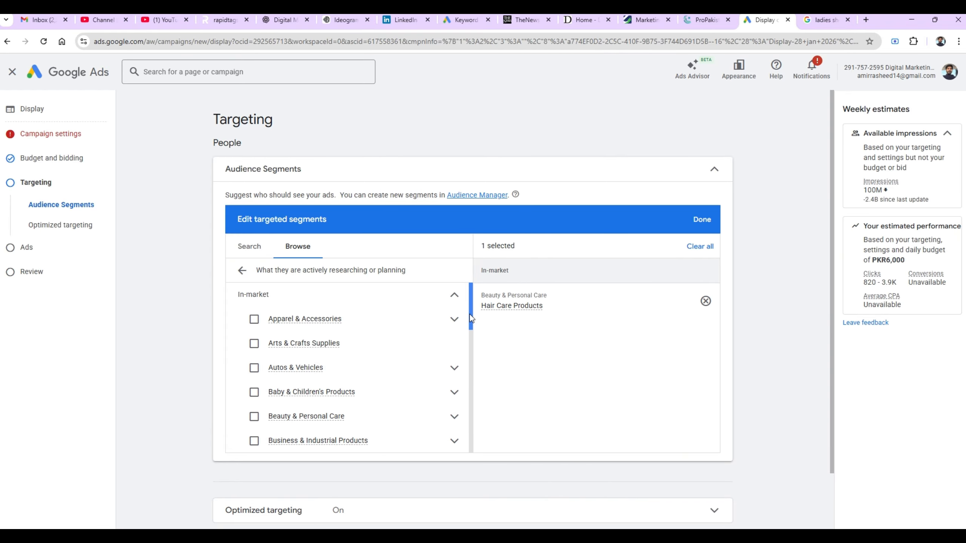
left_click_drag(471, 318, 461, 382)
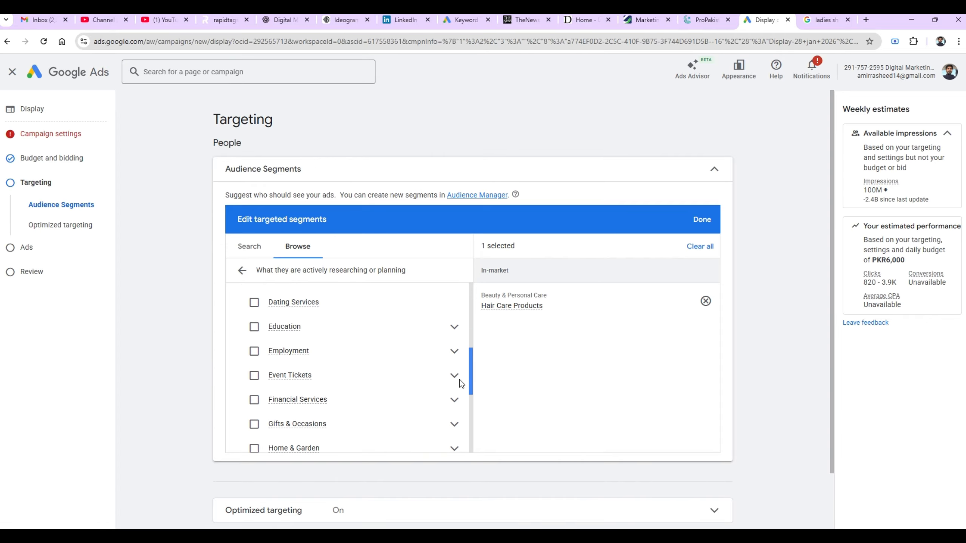
left_click(242, 271)
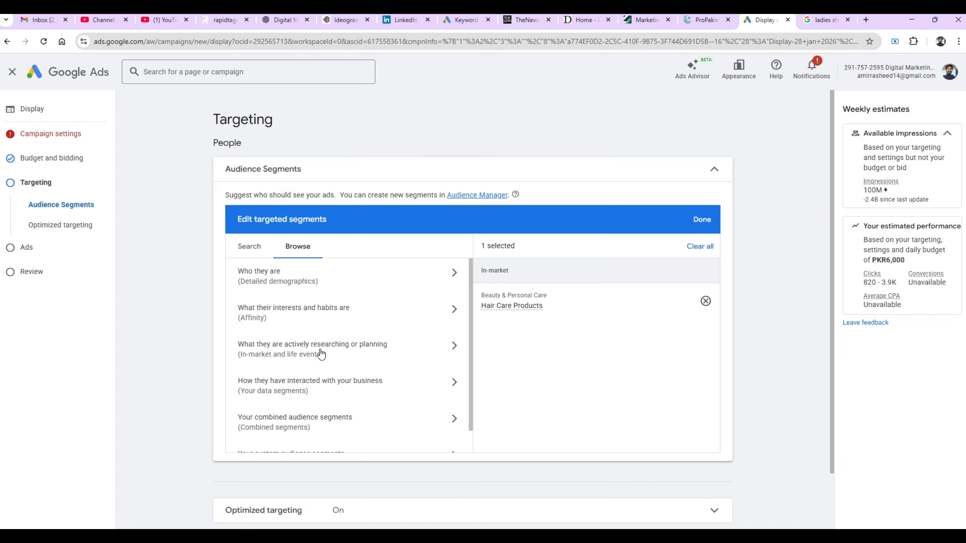
mouse_move(518, 315)
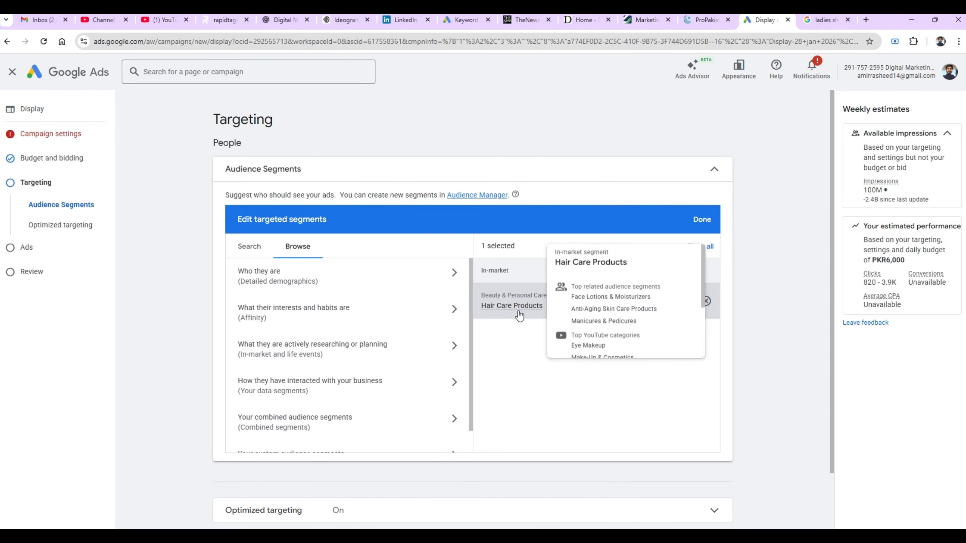
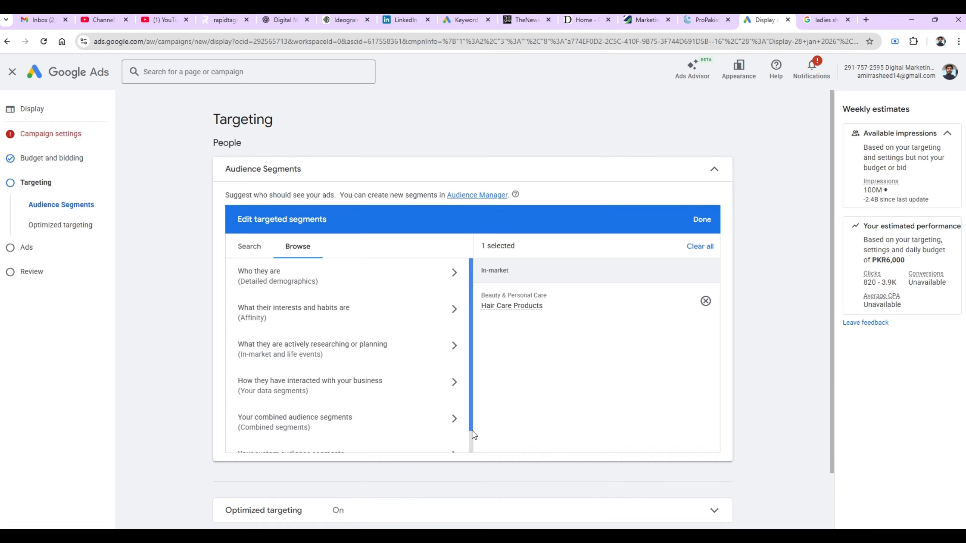
- Look through business-interaction audiences and custom combinations, then list the custom audience segments
scroll(472, 436, "down", 1)
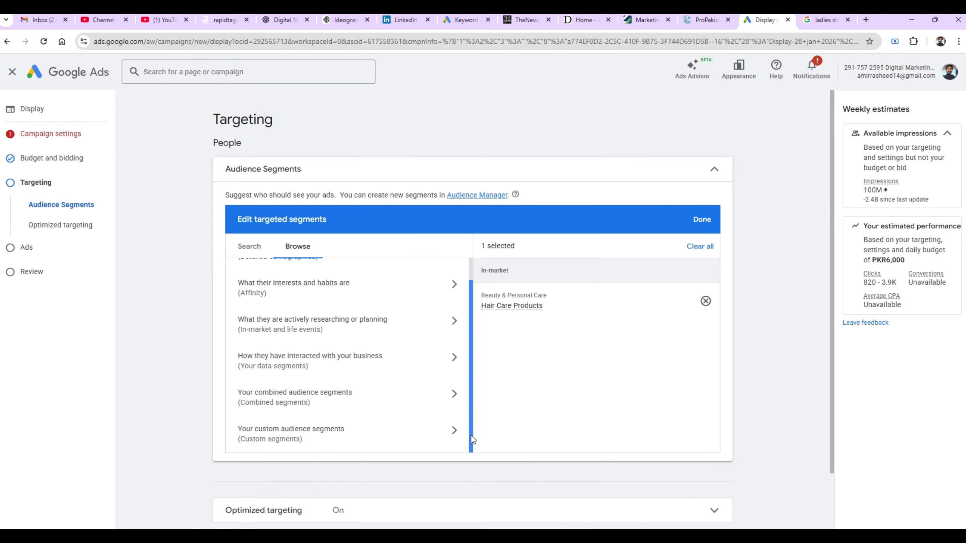
left_click(459, 360)
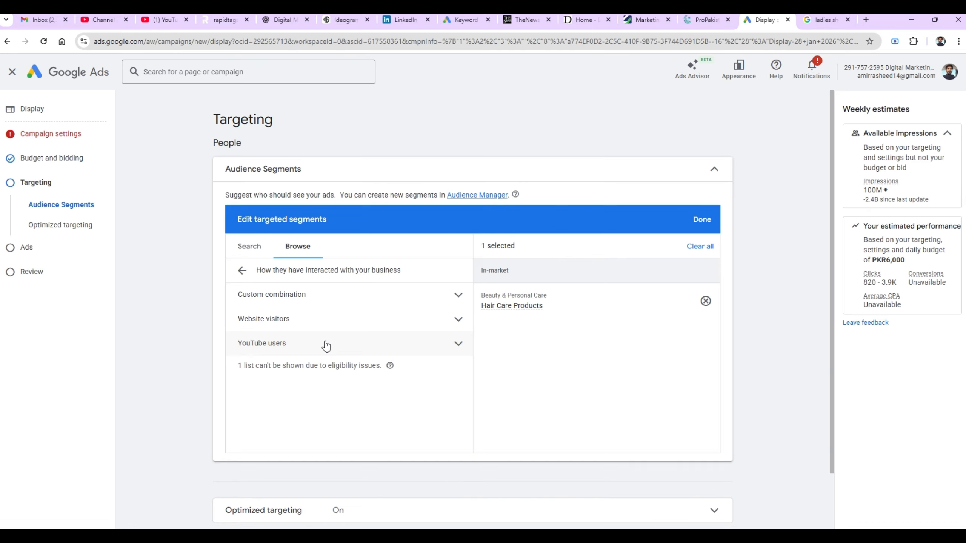
left_click(304, 307)
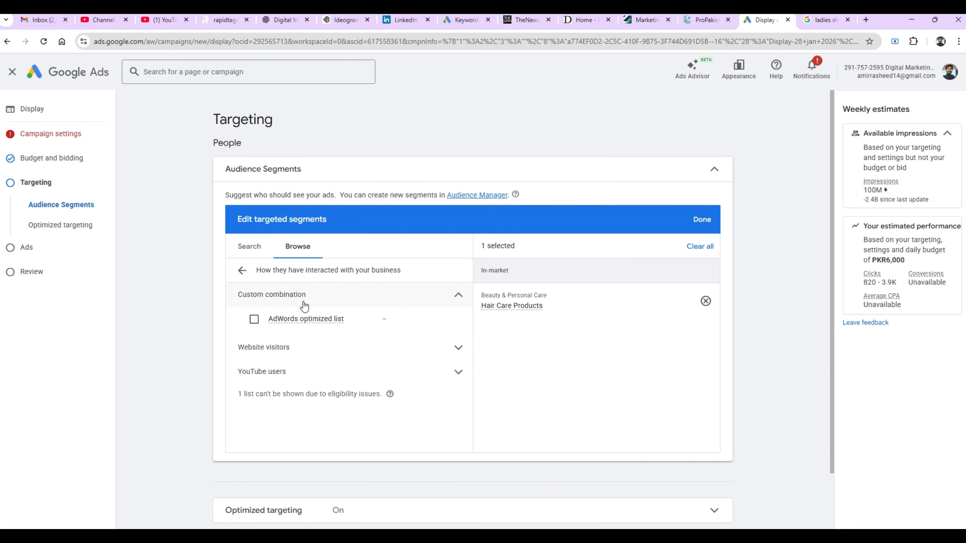
left_click(242, 270)
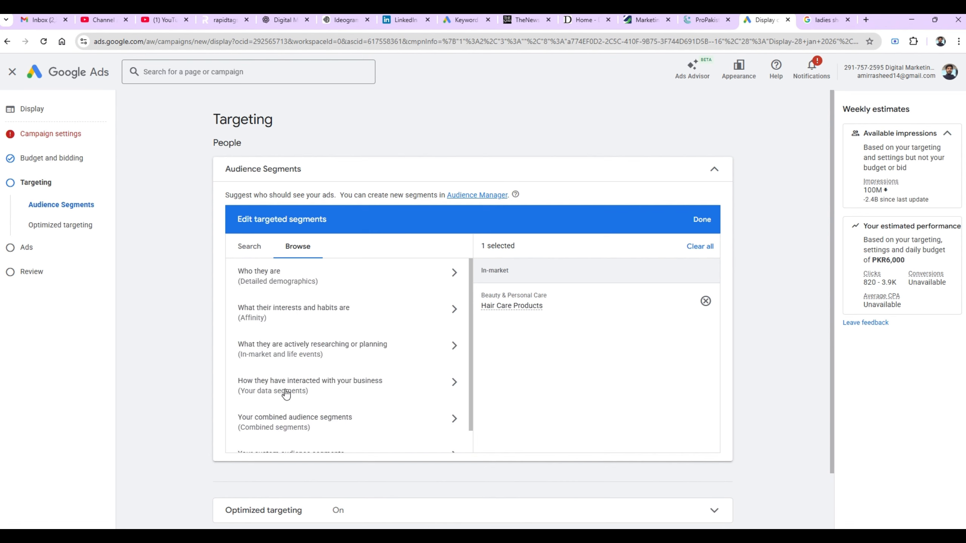
left_click(472, 443)
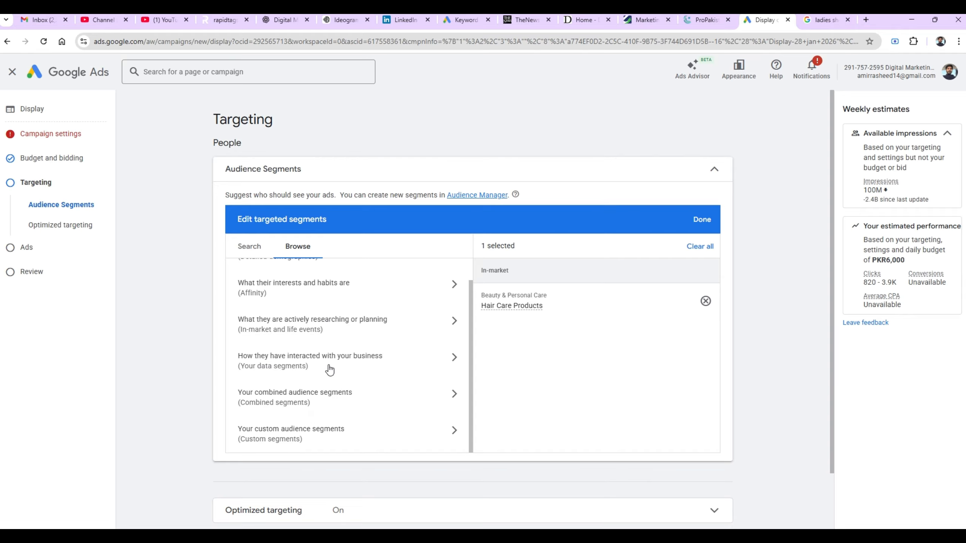
left_click(454, 435)
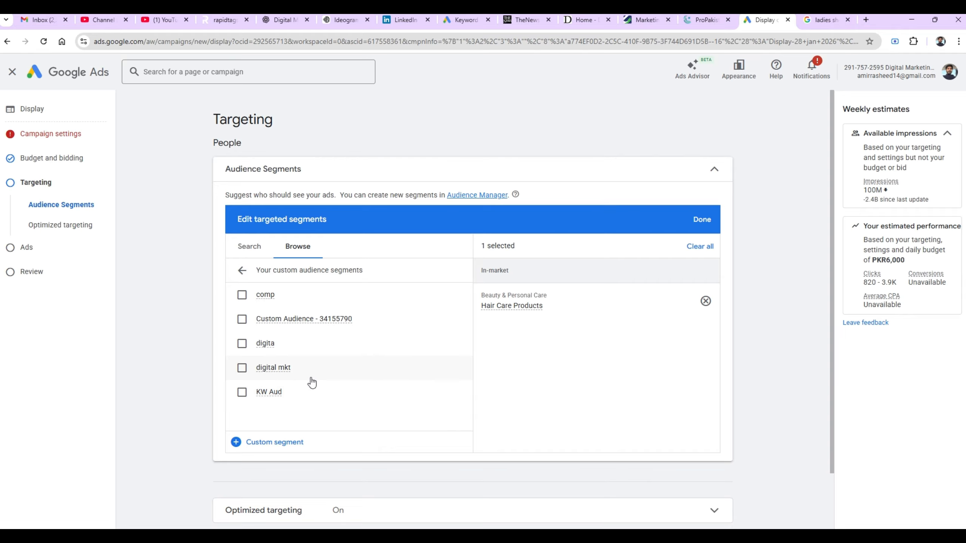
- Start a new custom segment and focus its interests or purchase intentions field
left_click(295, 443)
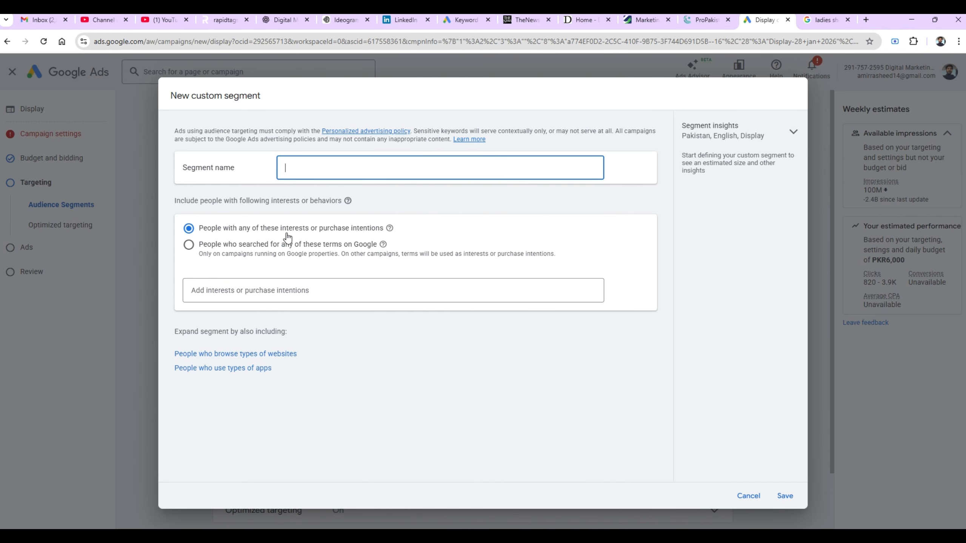
left_click(310, 290)
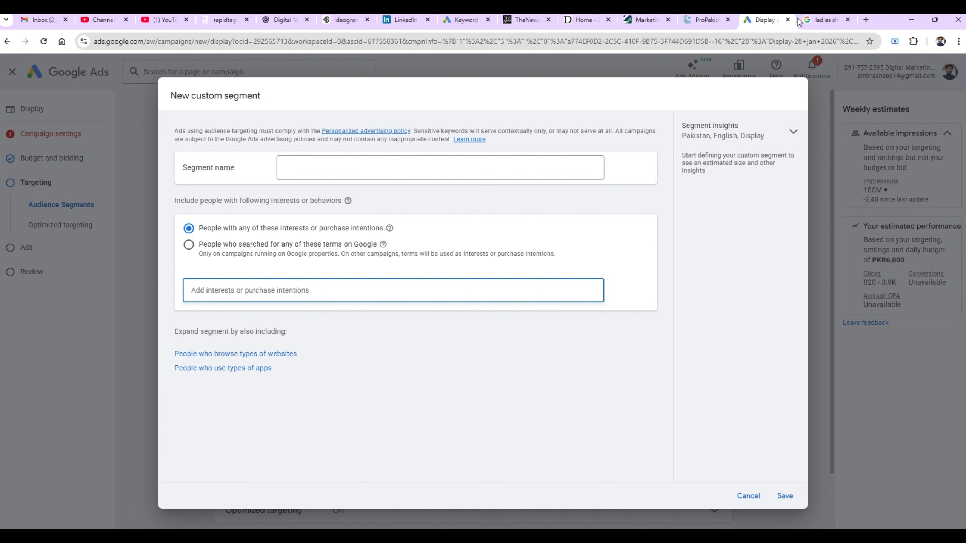
- Search Google for 'adidas shoes online pakistan' in the other tab, then return to Google Ads
left_click(826, 15)
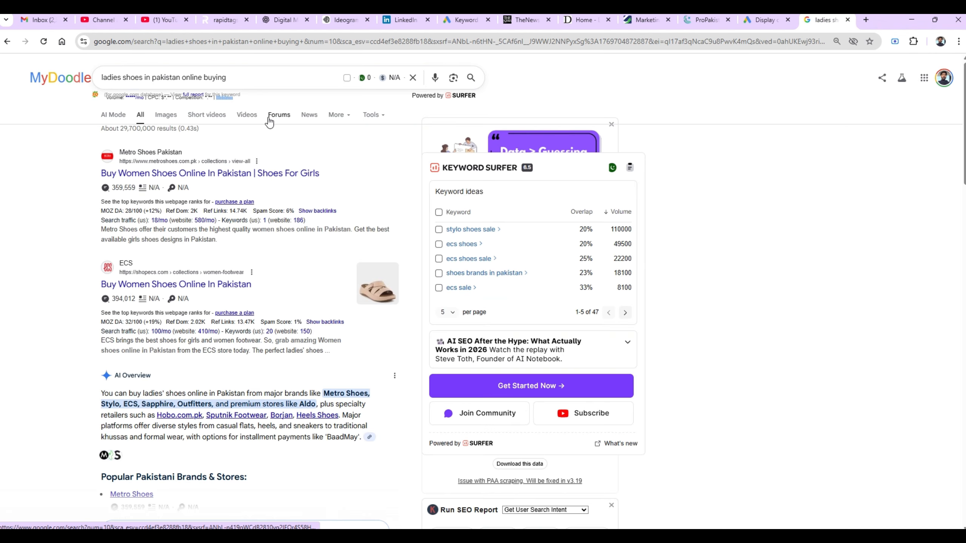
left_click(247, 80)
key("BackSpace")
key("BackSpace")
key("BackSpace")
key("BackSpace")
key("BackSpace")
key("BackSpace")
key("BackSpace")
key("BackSpace")
key("BackSpace")
key("BackSpace")
key("BackSpace")
key("BackSpace")
key("BackSpace")
key("BackSpace")
key("BackSpace")
key("BackSpace")
key("BackSpace")
key("BackSpace")
key("BackSpace")
key("BackSpace")
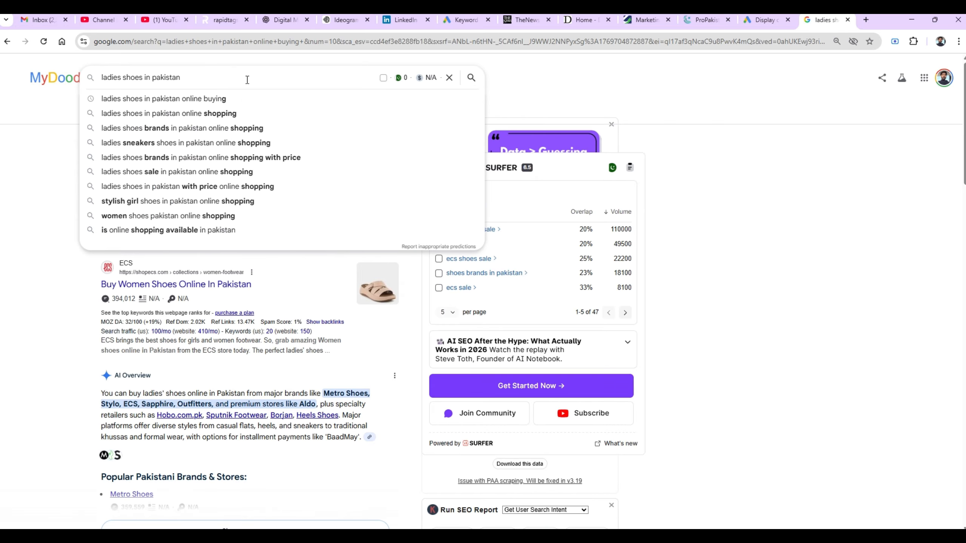
type("a")
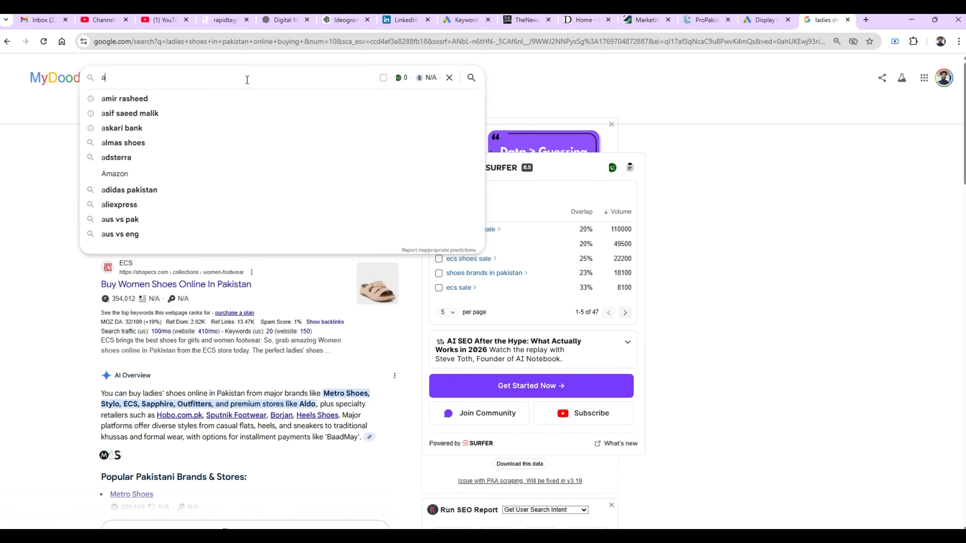
type("didas")
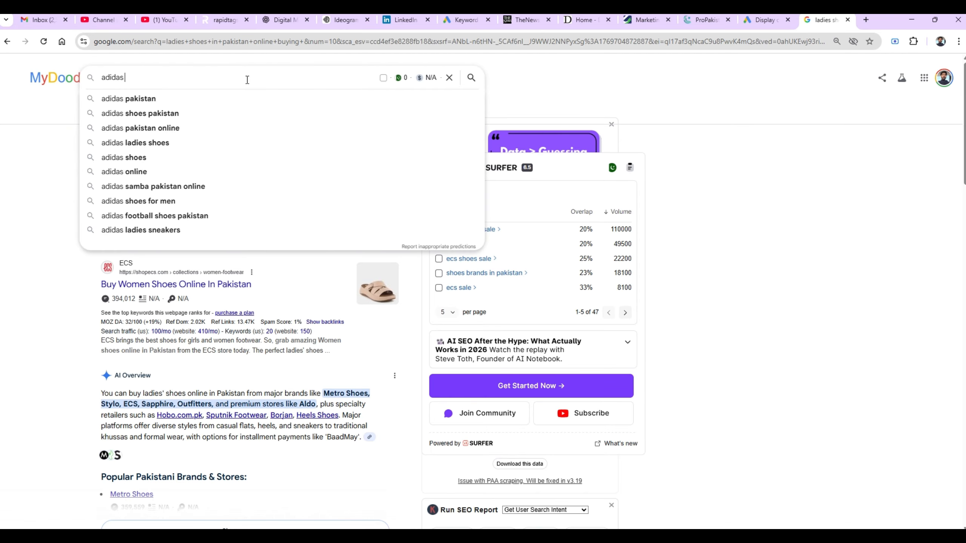
type(" sh")
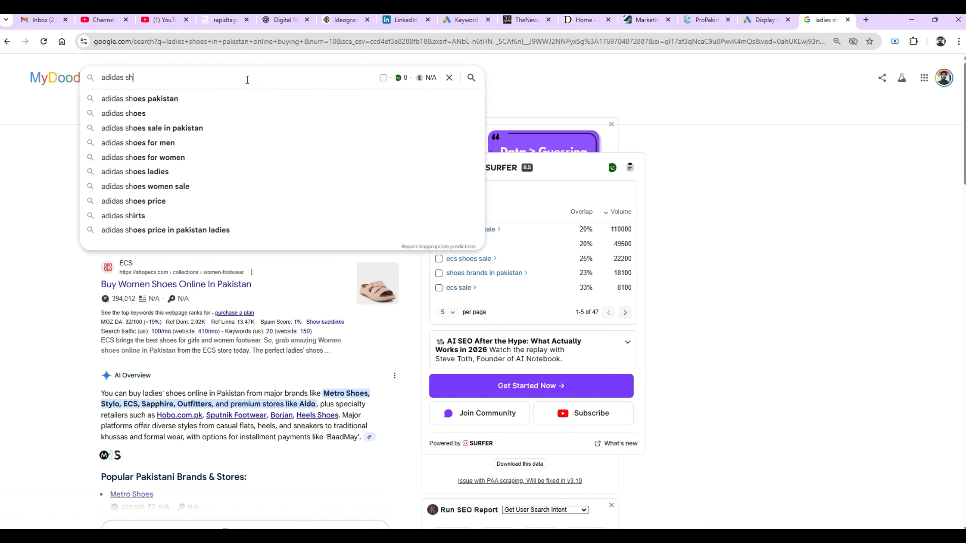
type("oes onlin")
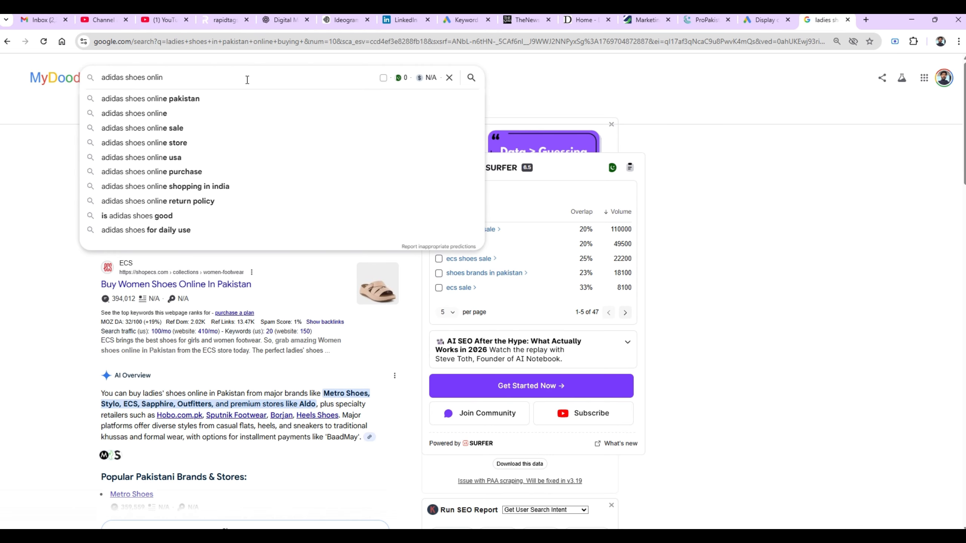
left_click(191, 100)
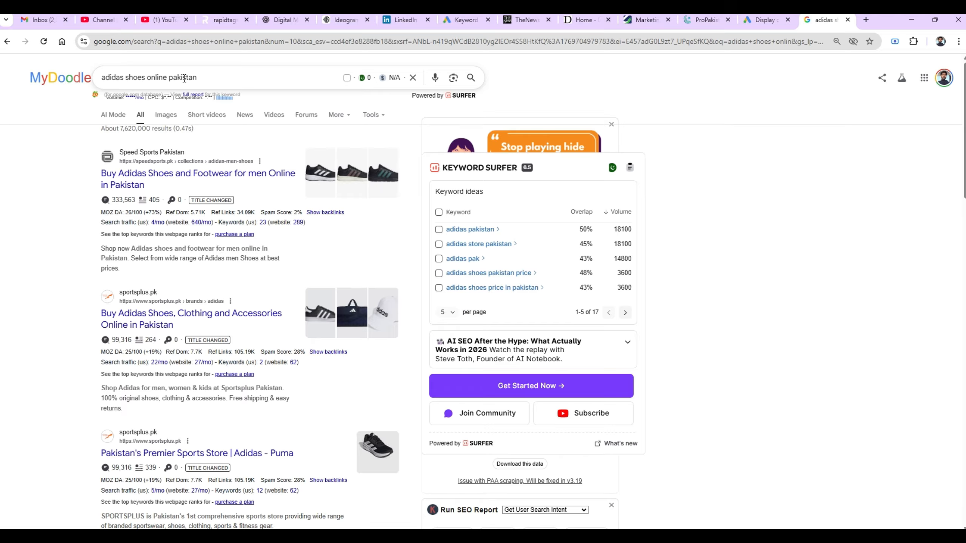
left_click(766, 16)
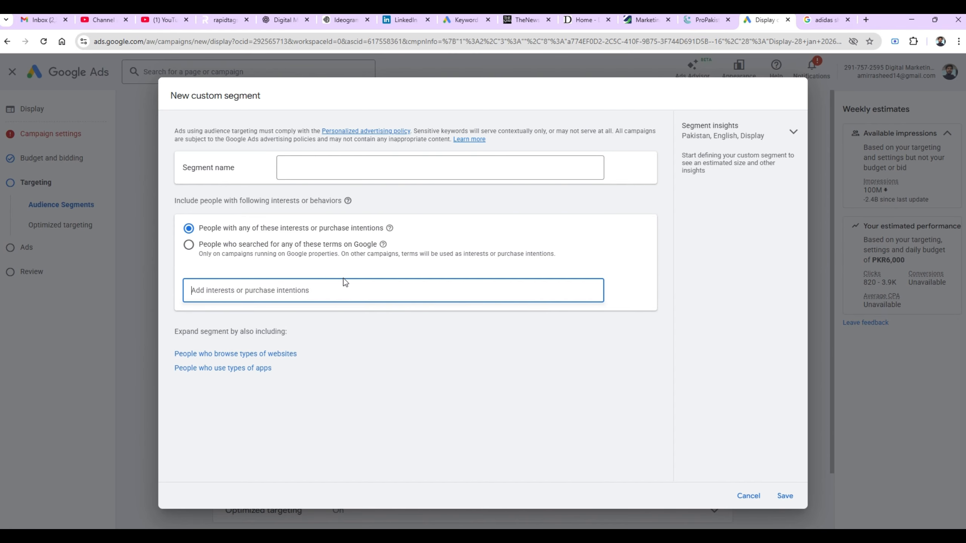
- Add 'adidas shoes online pakistan' as a Google search-terms criterion in the custom segment
left_click(189, 246)
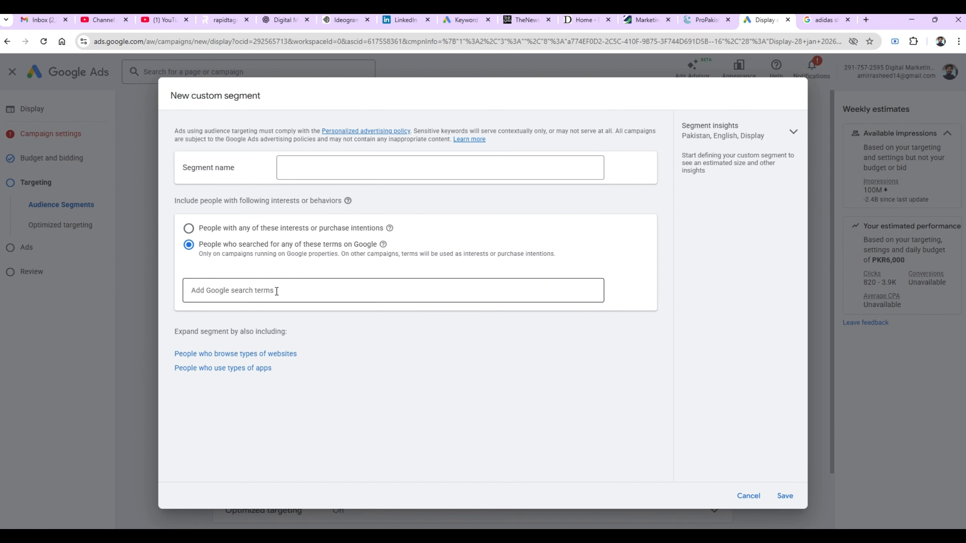
left_click(823, 20)
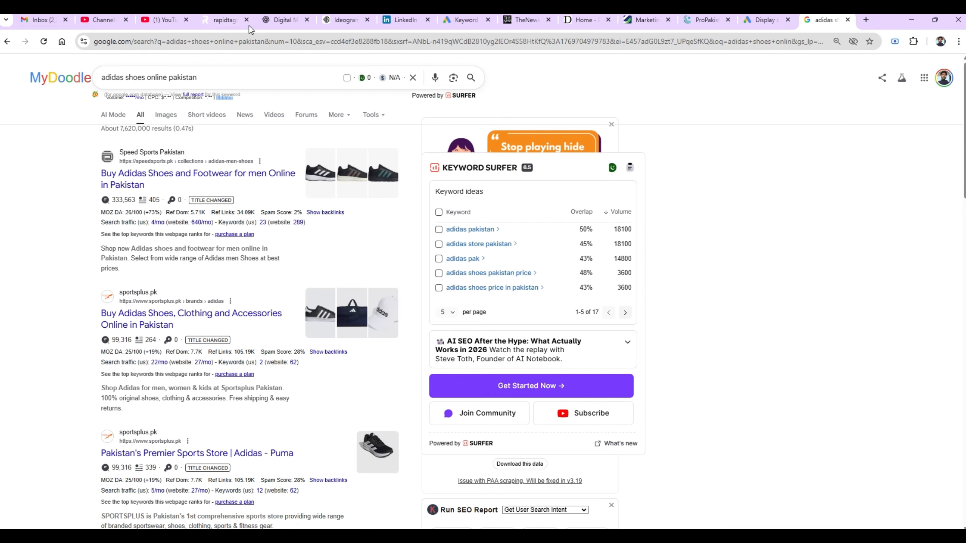
triple_click(215, 73)
key("ctrl+c")
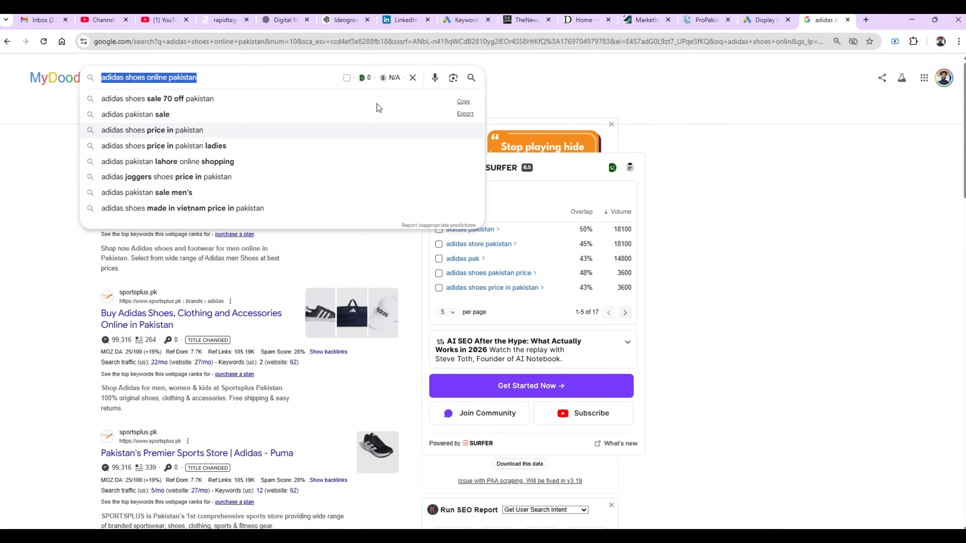
left_click(757, 21)
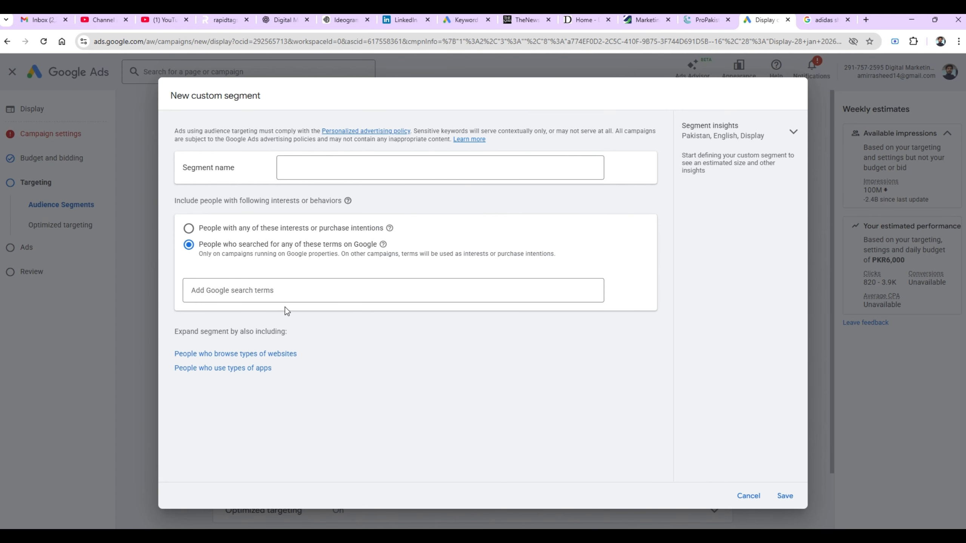
left_click(290, 294)
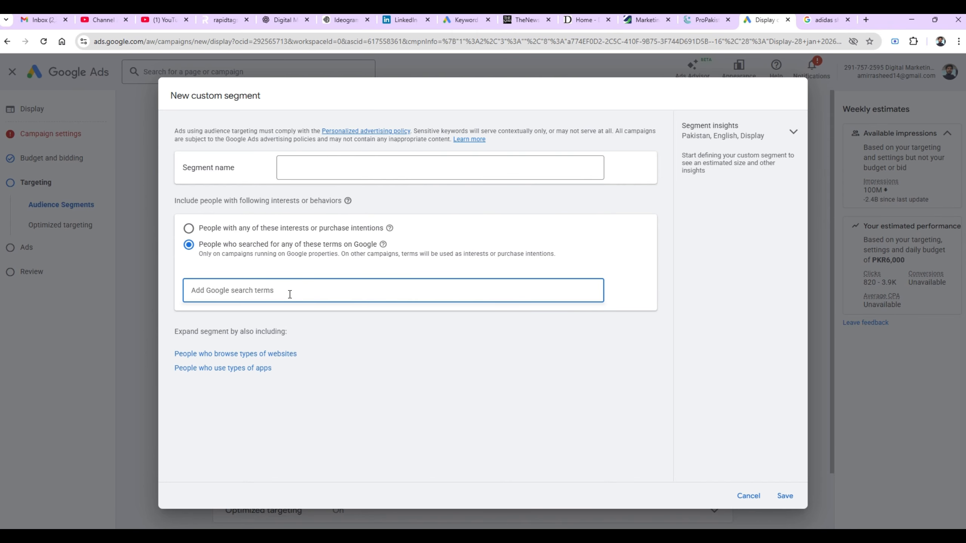
key("ctrl+v")
key("Return")
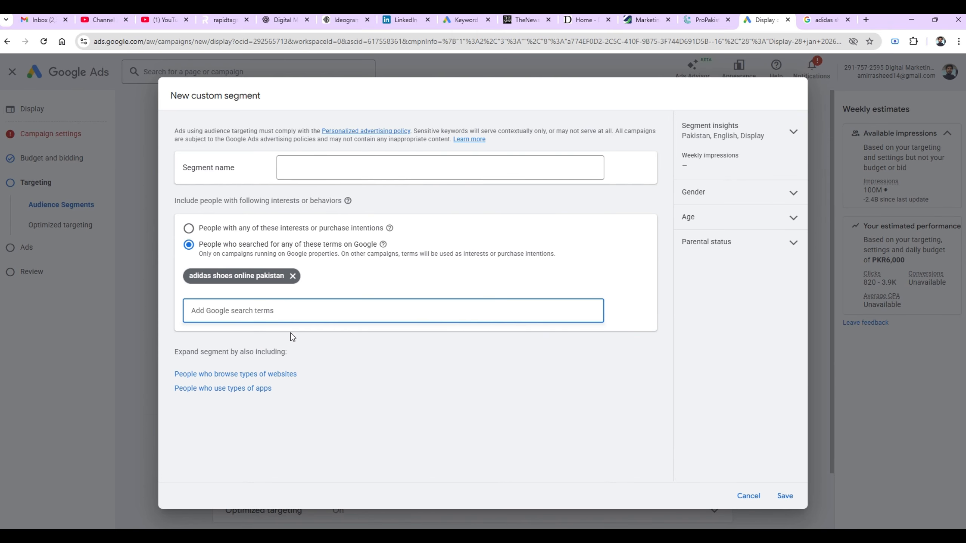
- Add a similar-websites criterion and remove the search-terms criterion with its keywords
mouse_move(235, 282)
left_click(271, 375)
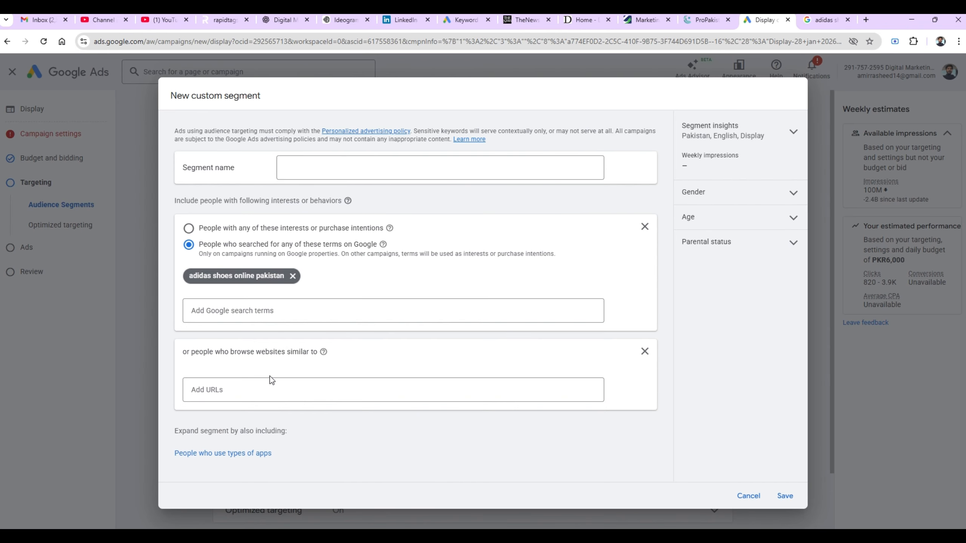
left_click(645, 227)
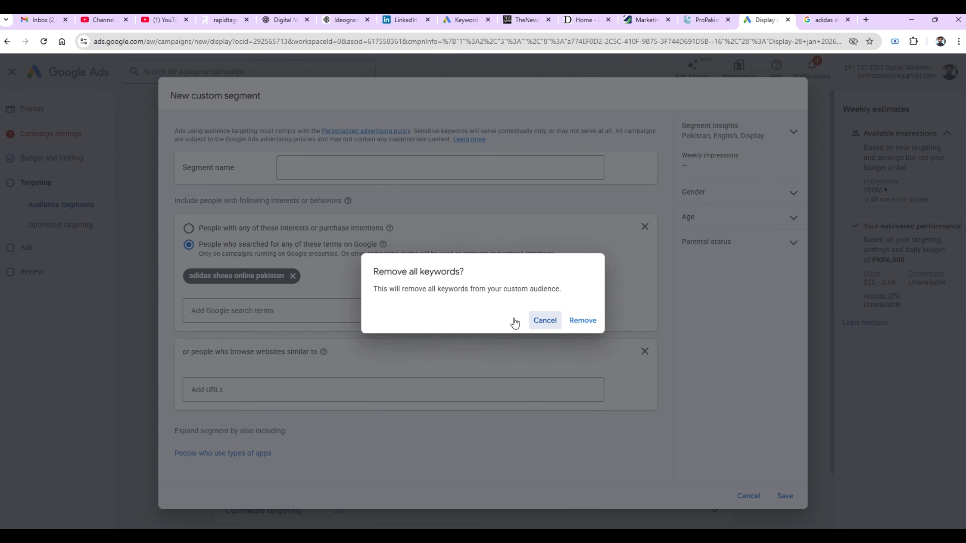
left_click(579, 323)
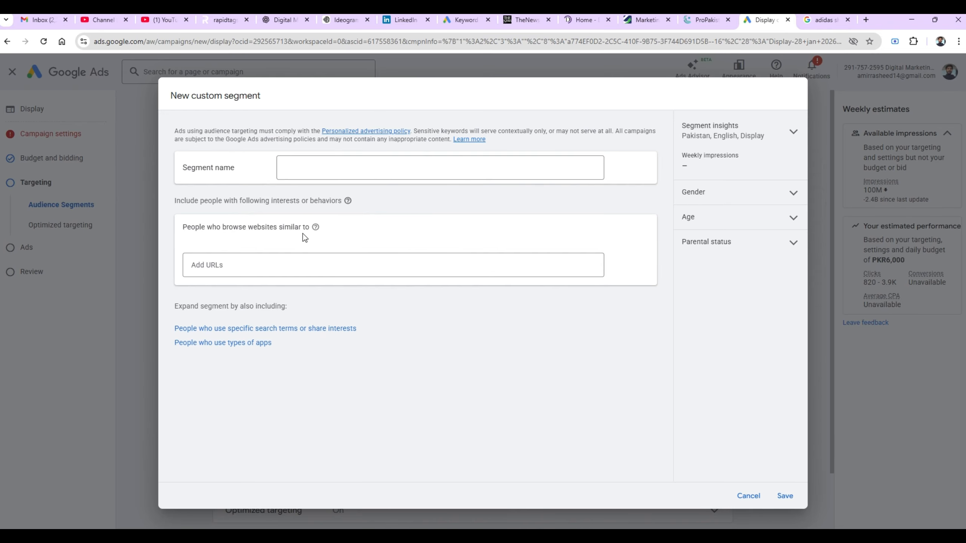
mouse_move(316, 230)
- Discard the unsaved custom segment, return to top-level audience categories, and show more targeting types
left_click(750, 496)
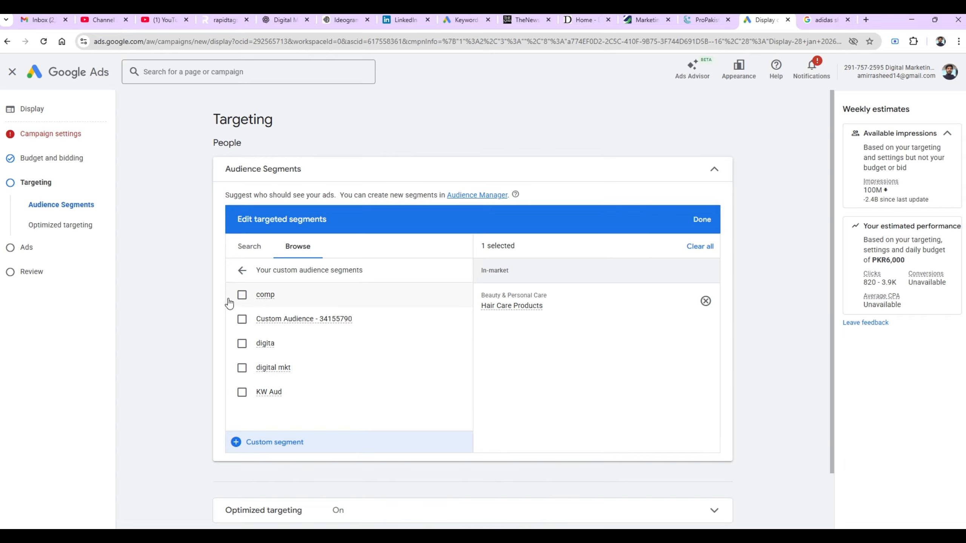
left_click(241, 271)
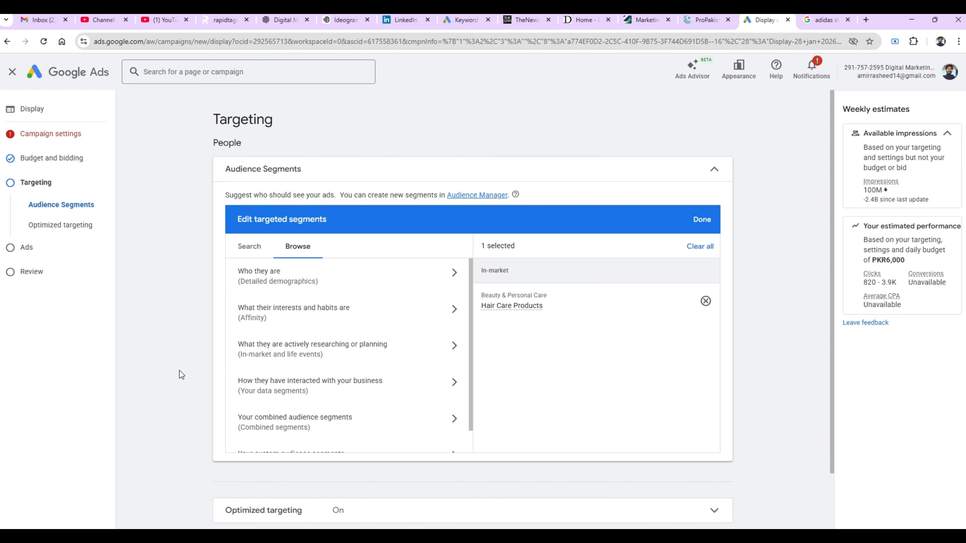
scroll(179, 371, "down", 2)
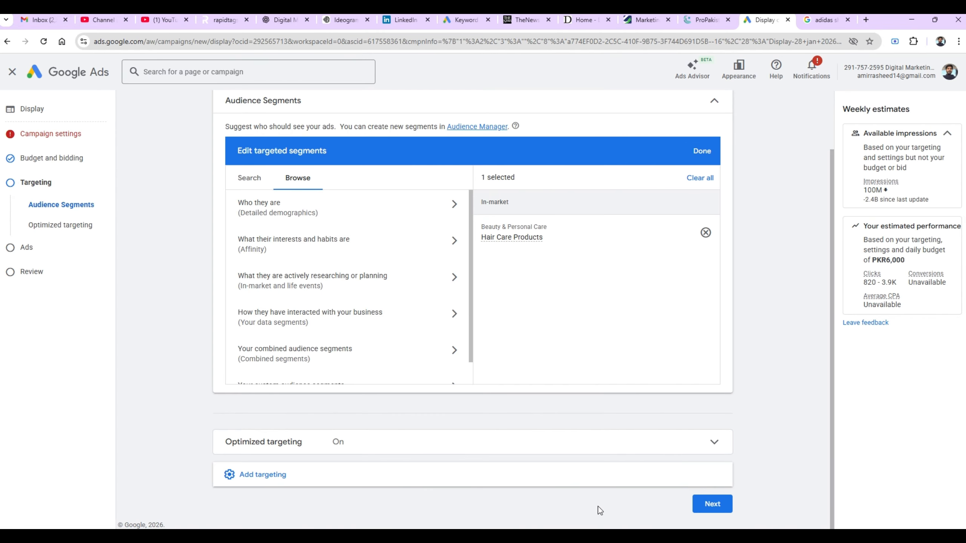
left_click(256, 481)
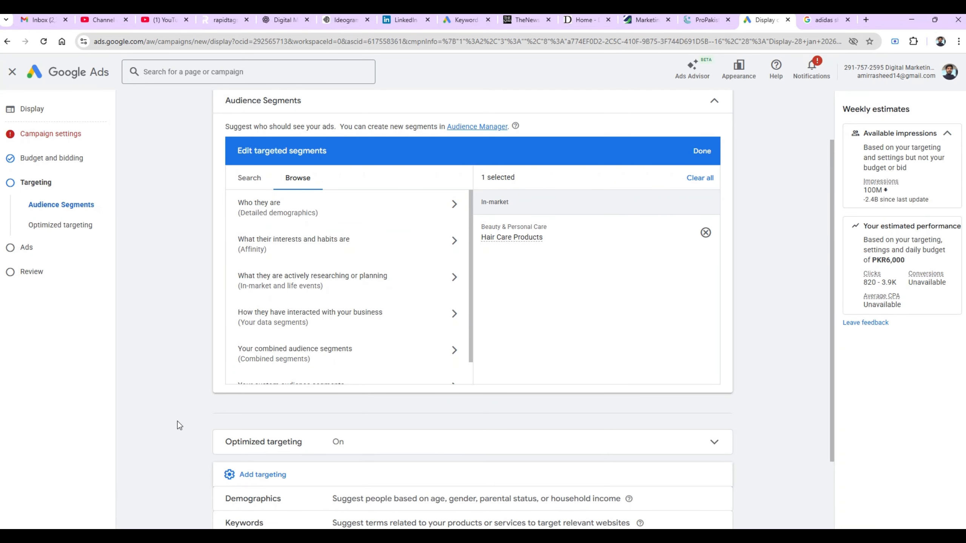
scroll(177, 421, "down", 3)
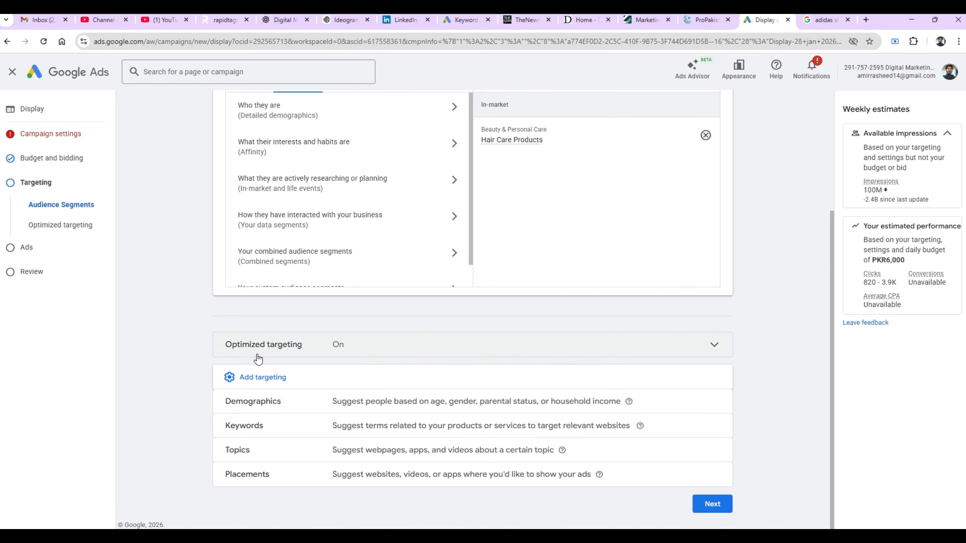
left_click_drag(194, 418, 173, 432)
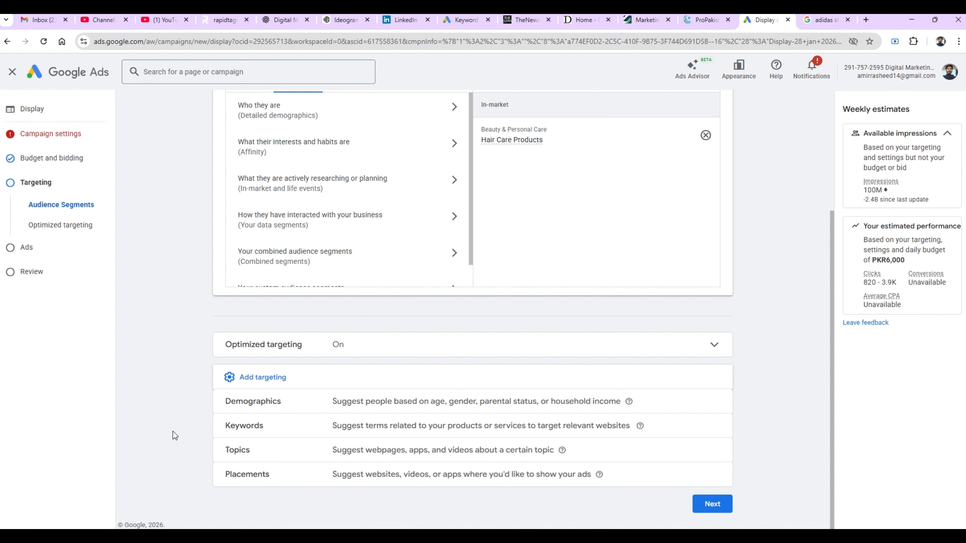
- Add placement targeting and browse the website placements suggested for a pakistan news search
left_click(248, 475)
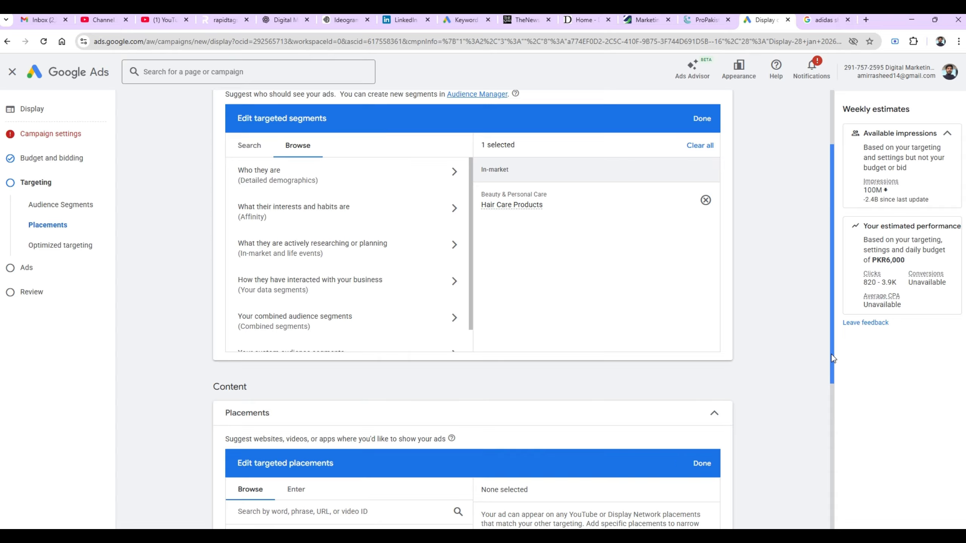
left_click_drag(832, 355, 815, 465)
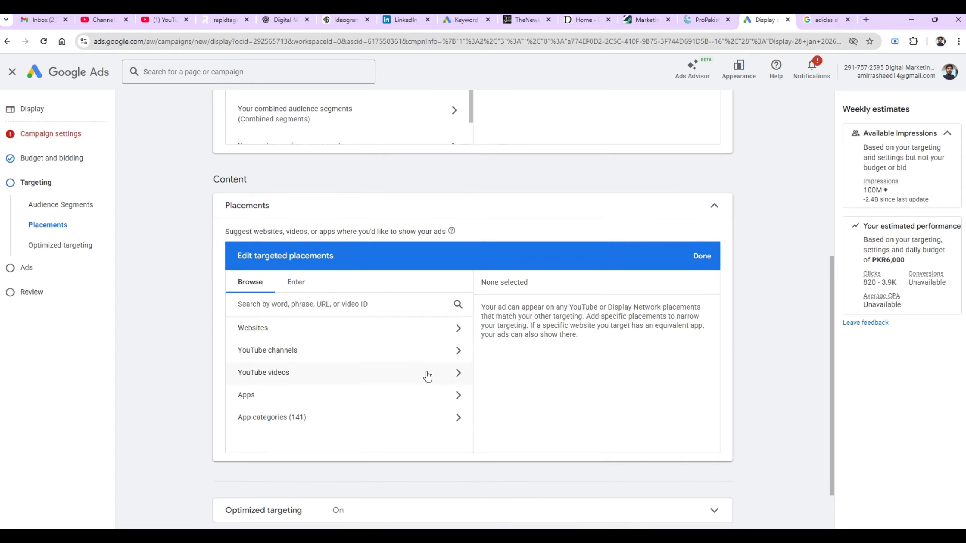
left_click(409, 302)
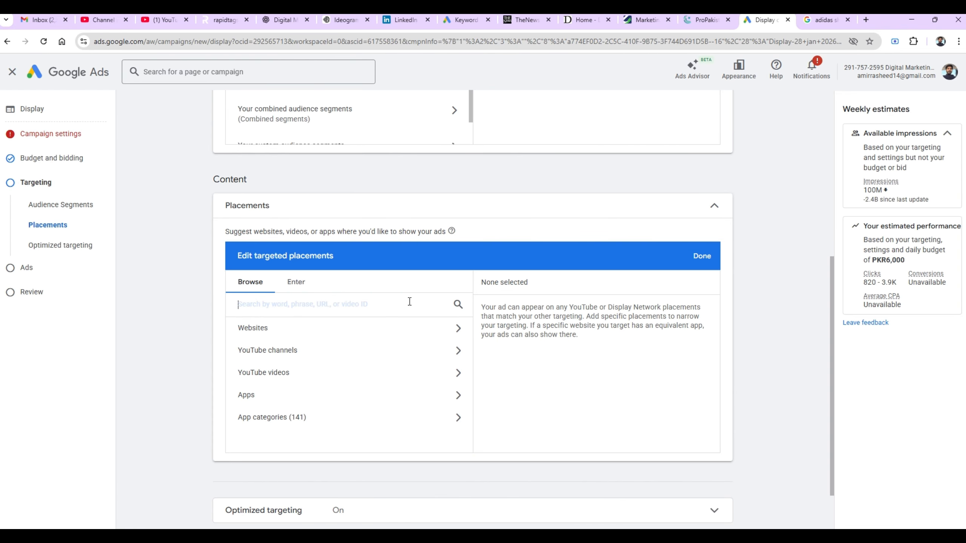
type("news")
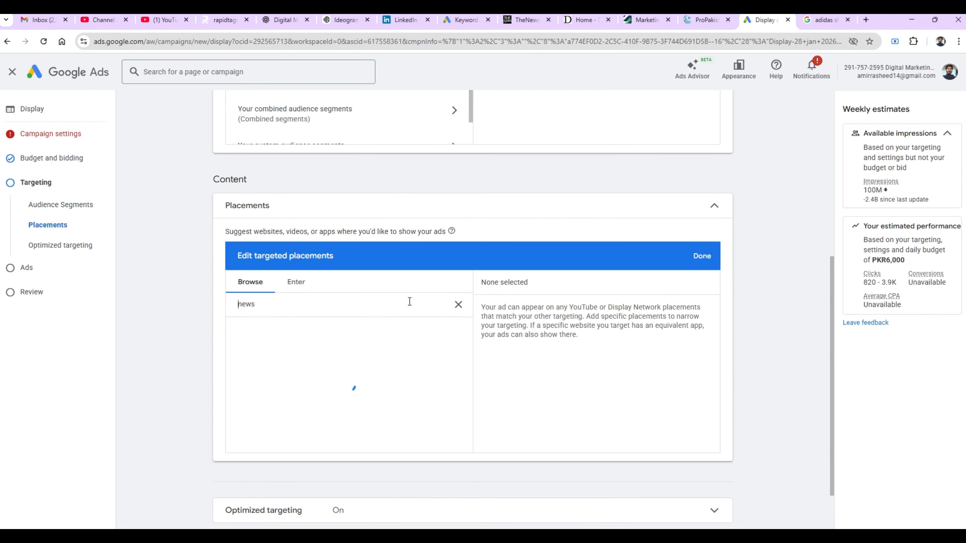
type("pakistan")
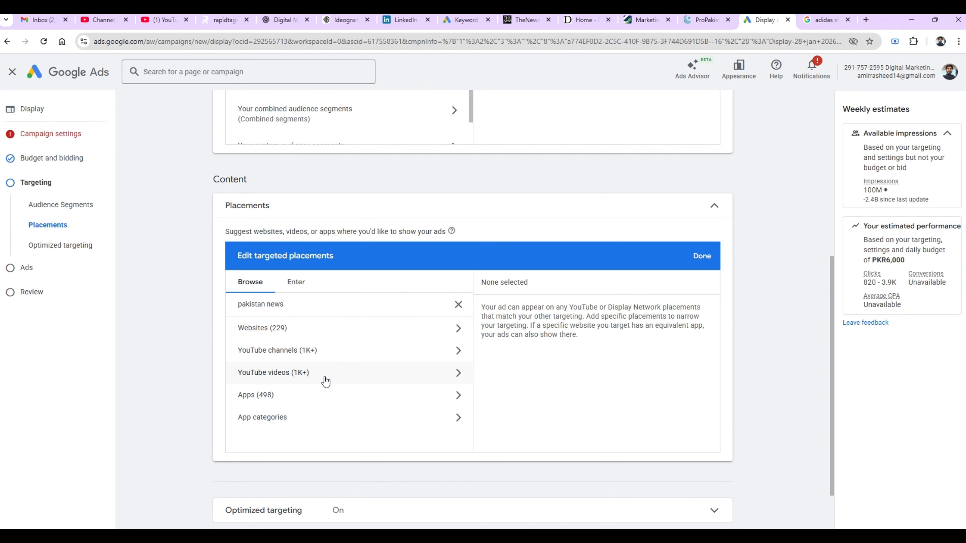
left_click(290, 328)
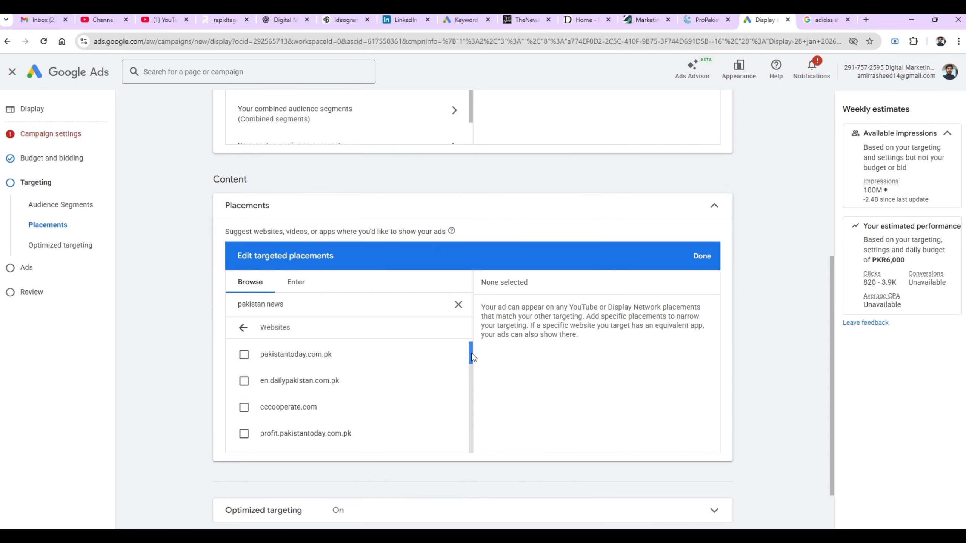
scroll(473, 358, "down", 2)
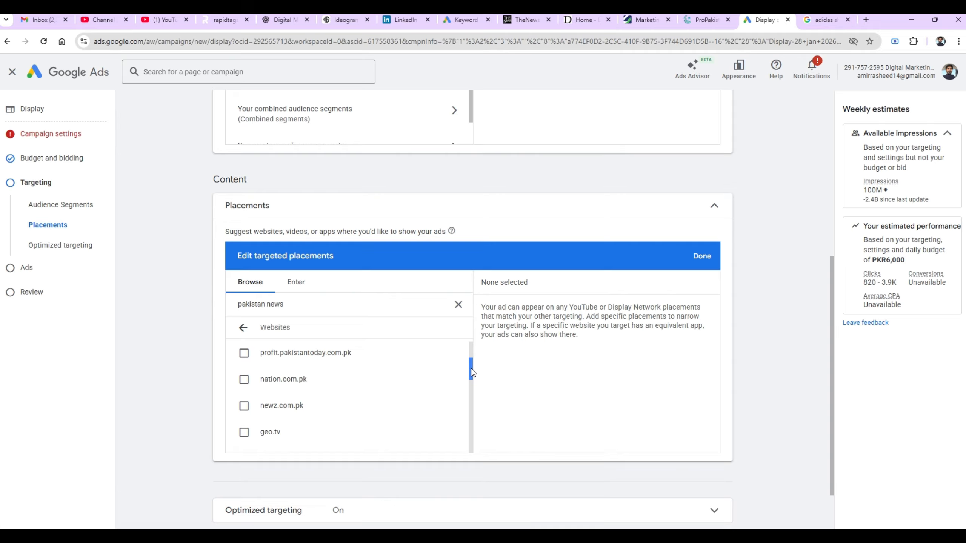
left_click_drag(471, 368, 473, 386)
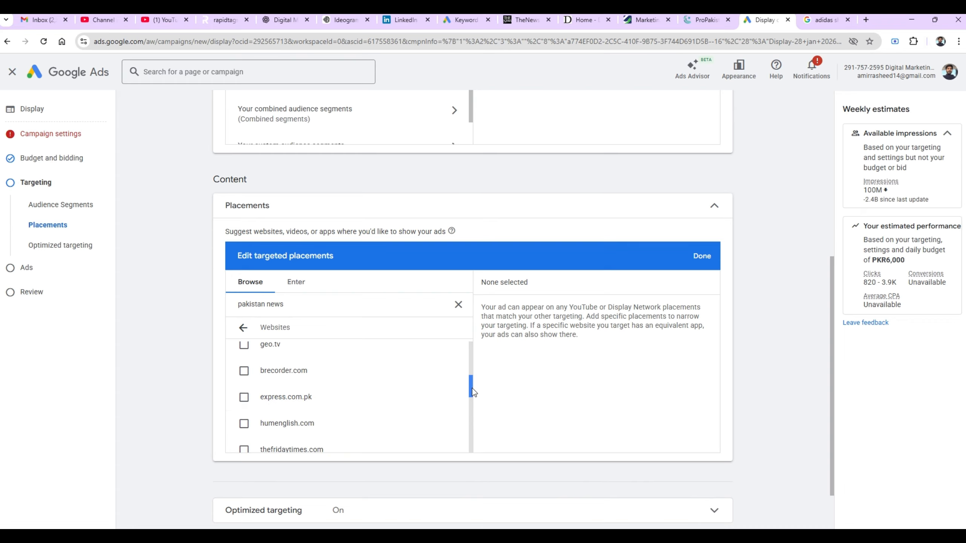
left_click_drag(472, 388, 472, 412)
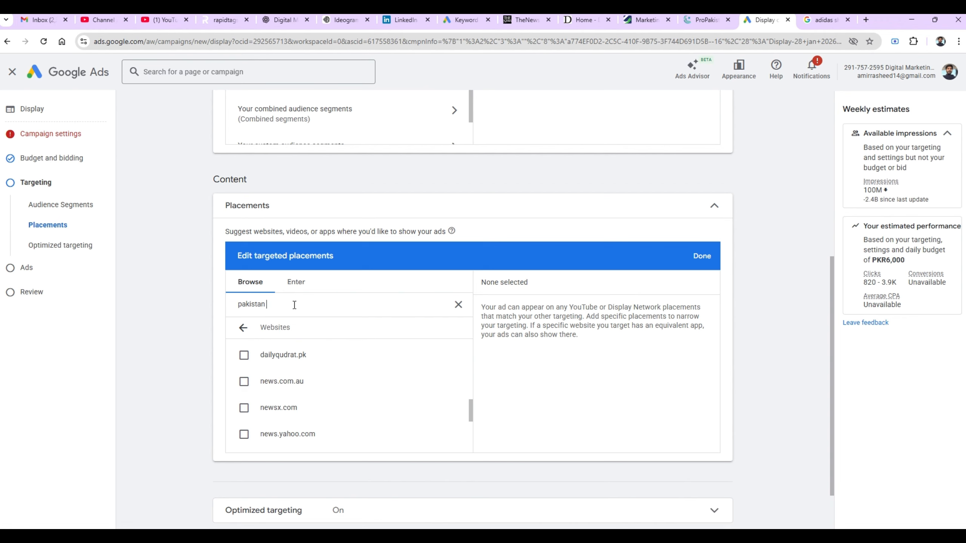
- Browse the website placements matching 'pakistan drama'
type("dra")
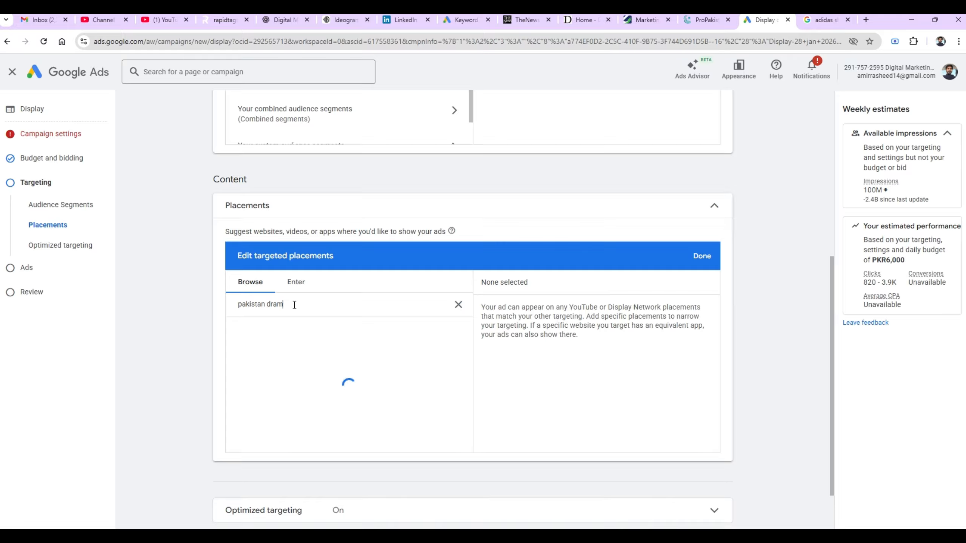
type("ma")
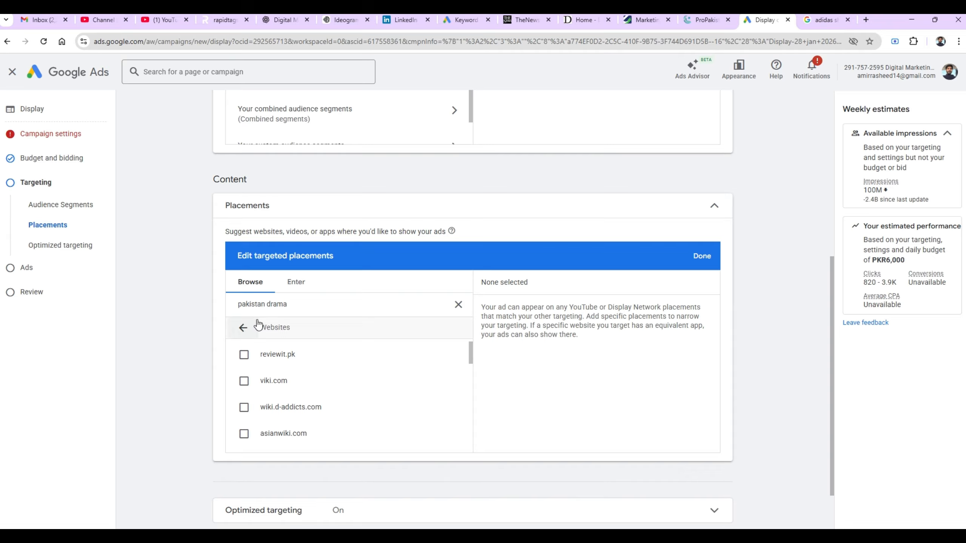
left_click(244, 328)
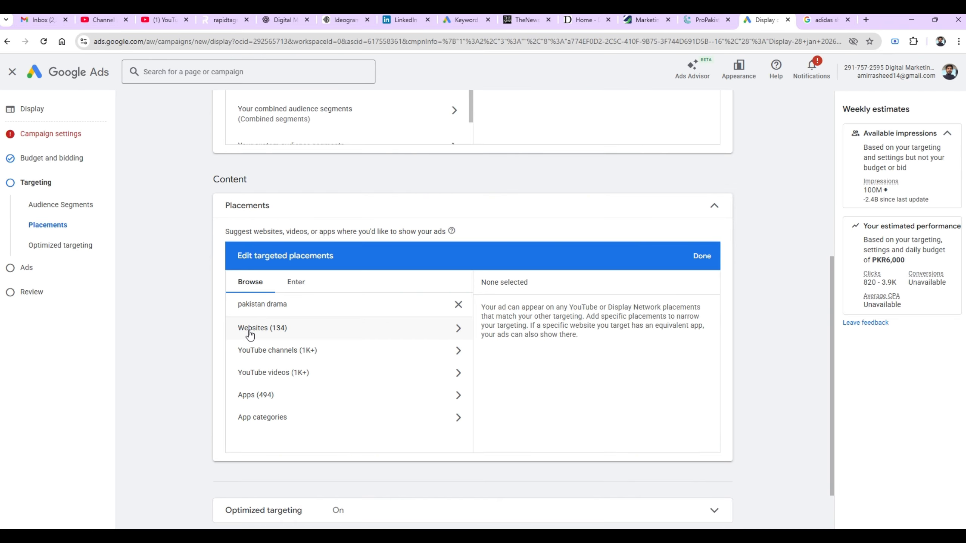
left_click(290, 328)
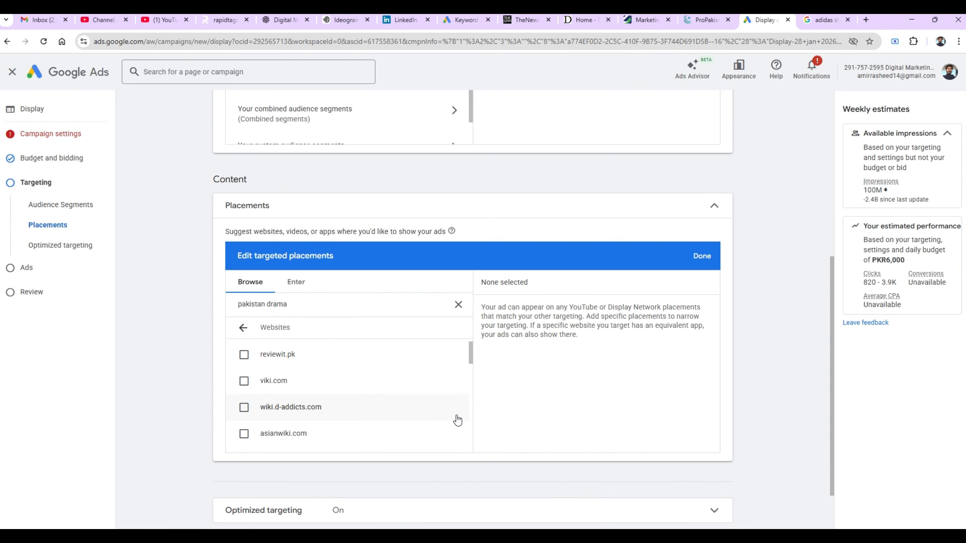
scroll(473, 417, "down", 3)
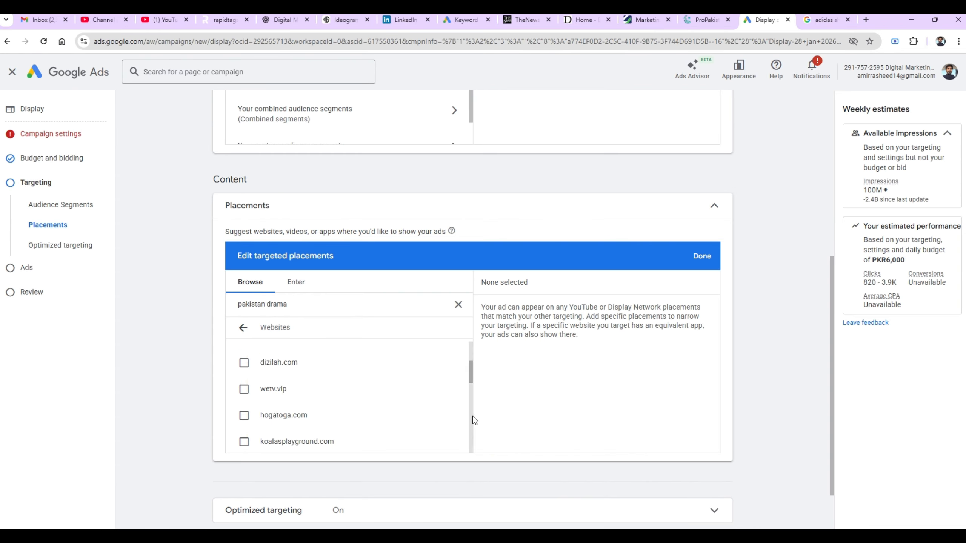
scroll(475, 420, "down", 3)
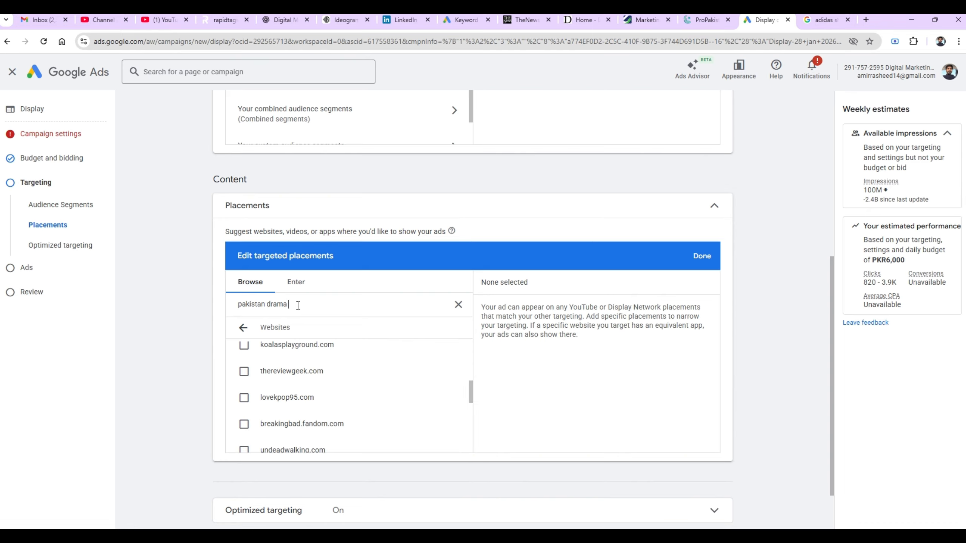
- Change the placement search to 'Pakistani Drama' to see its website, YouTube and app counts
key("BackSpace")
key("BackSpace")
key("BackSpace")
key("BackSpace")
key("BackSpace")
key("BackSpace")
key("BackSpace")
key("BackSpace")
key("BackSpace")
key("BackSpace")
key("BackSpace")
key("BackSpace")
key("BackSpace")
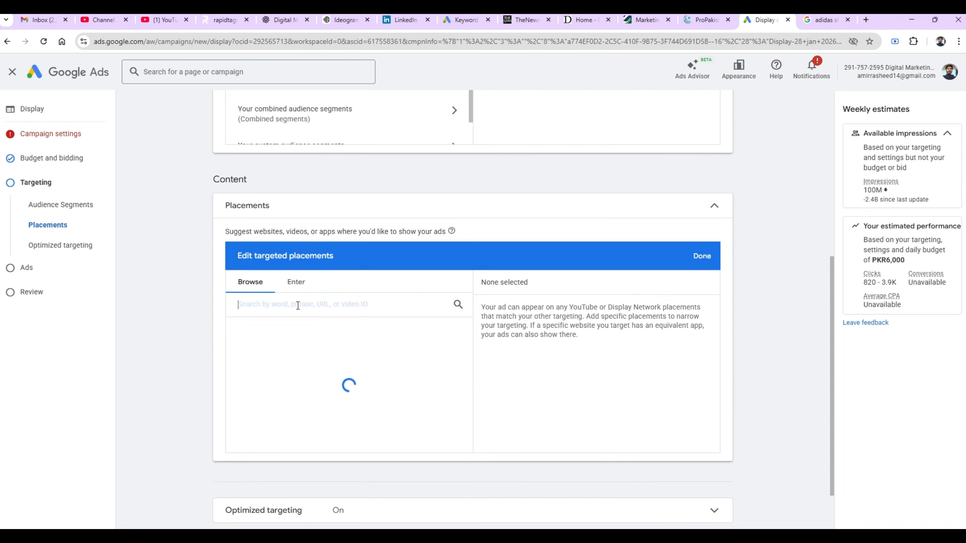
type("d")
key("BackSpace")
type("Pakistani")
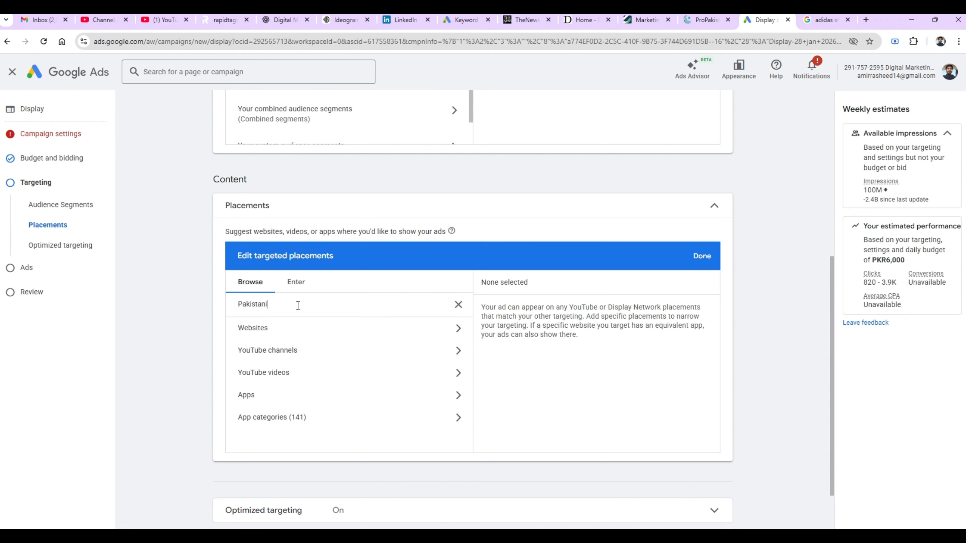
type(" Da")
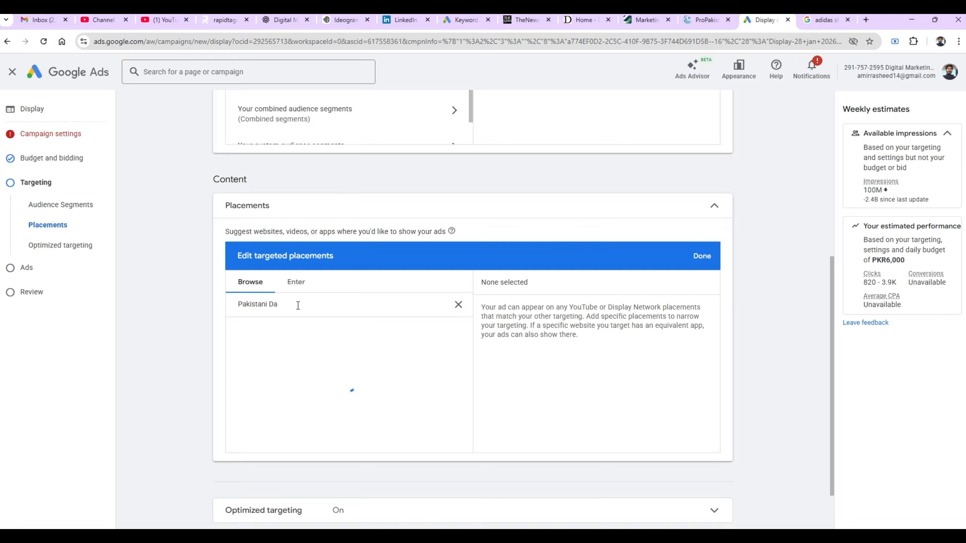
key("BackSpace")
type("rama")
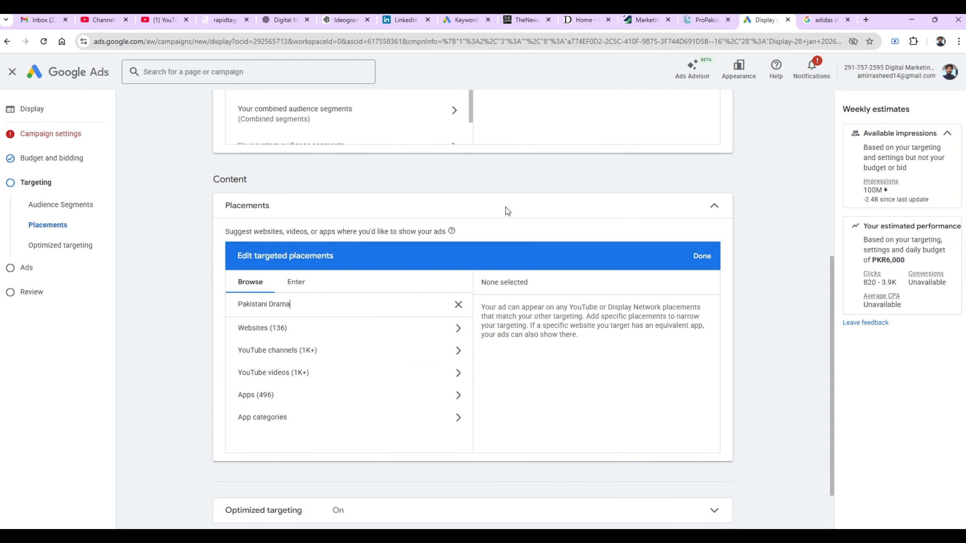
- Search Google for 'nish' in a new tab and open the Nishat Linen website
left_click(867, 19)
type("nish")
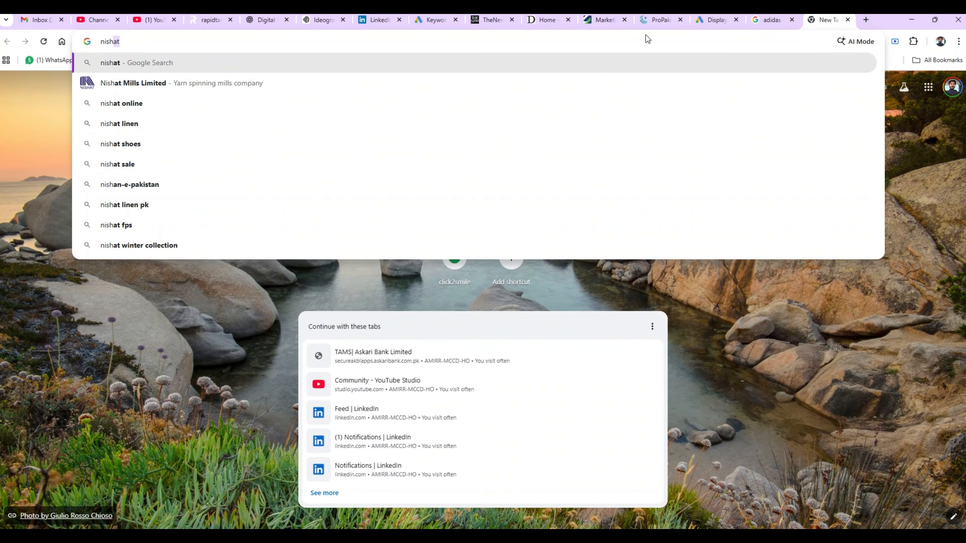
key("Return")
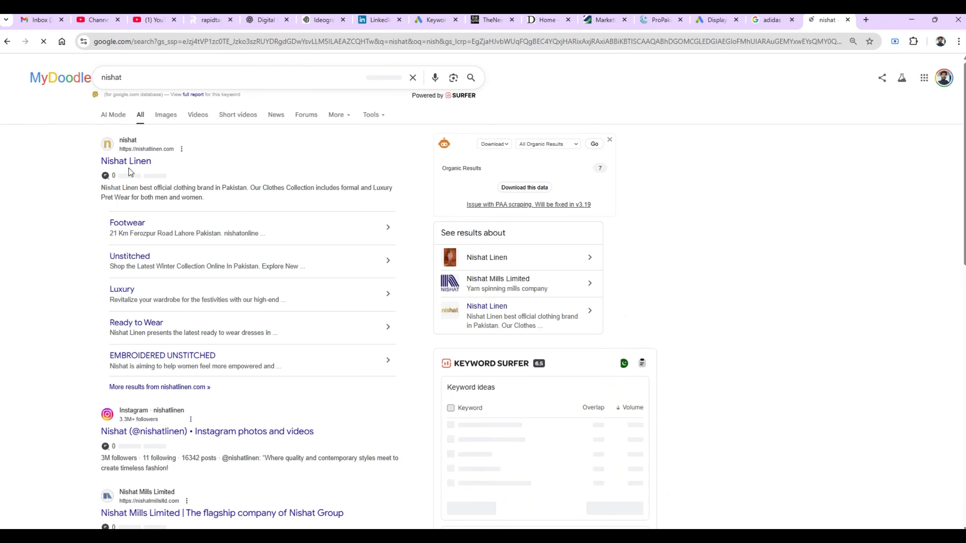
left_click(127, 168)
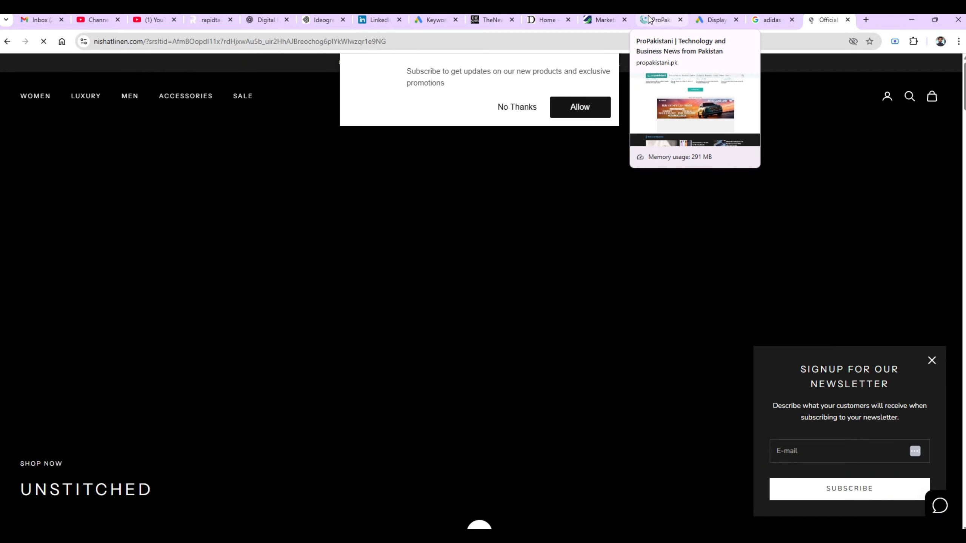
- Look over the ProPakistani, Nishat Linen and adidas tabs before returning to Google Ads
left_click(657, 20)
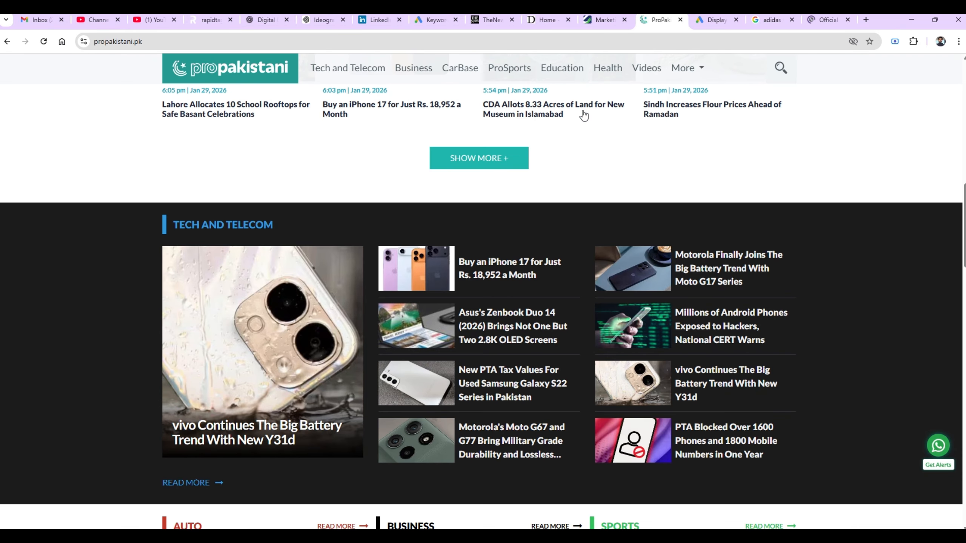
scroll(483, 289, "up", 10)
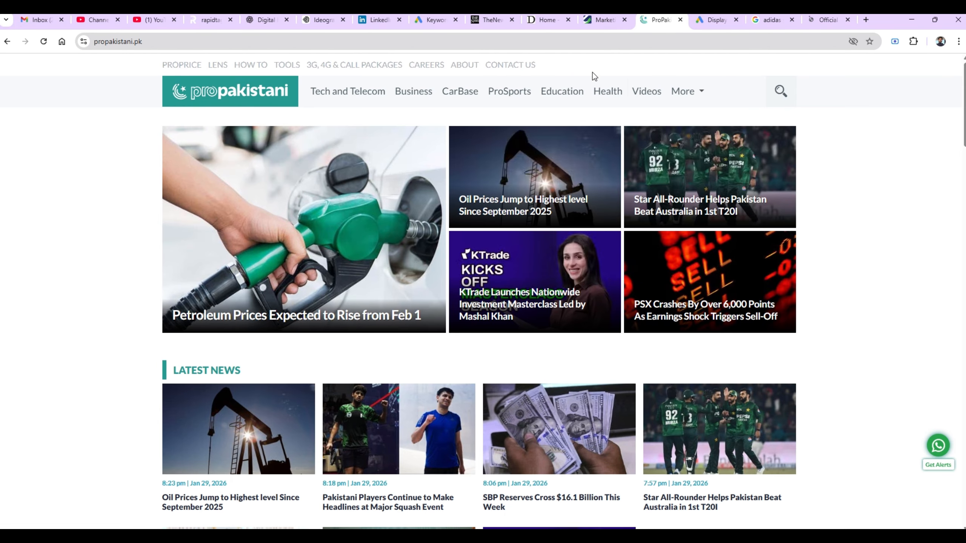
left_click(818, 20)
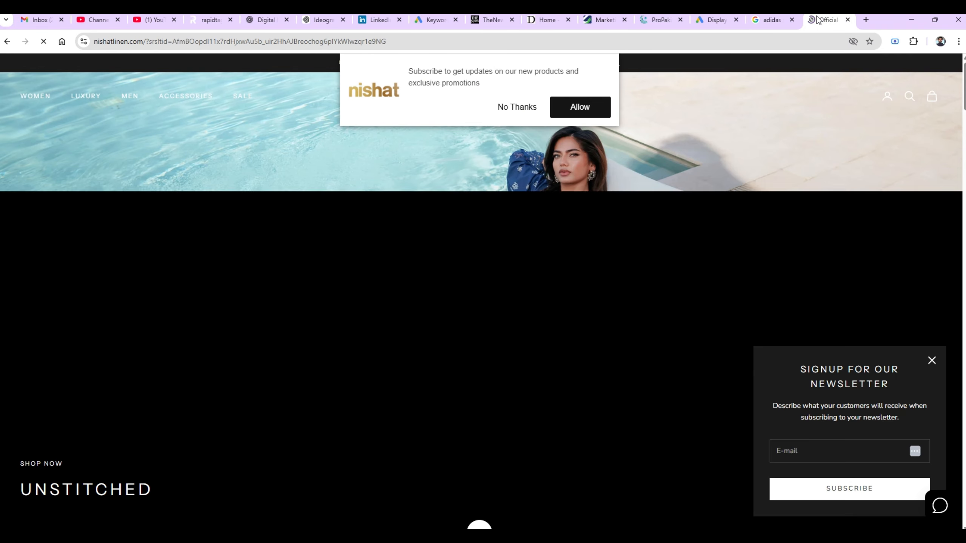
left_click(772, 20)
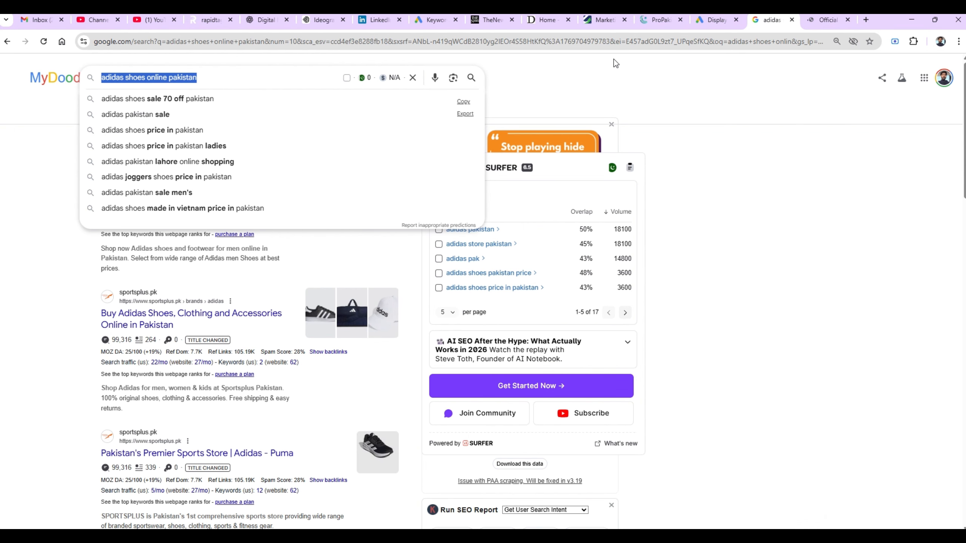
left_click(714, 18)
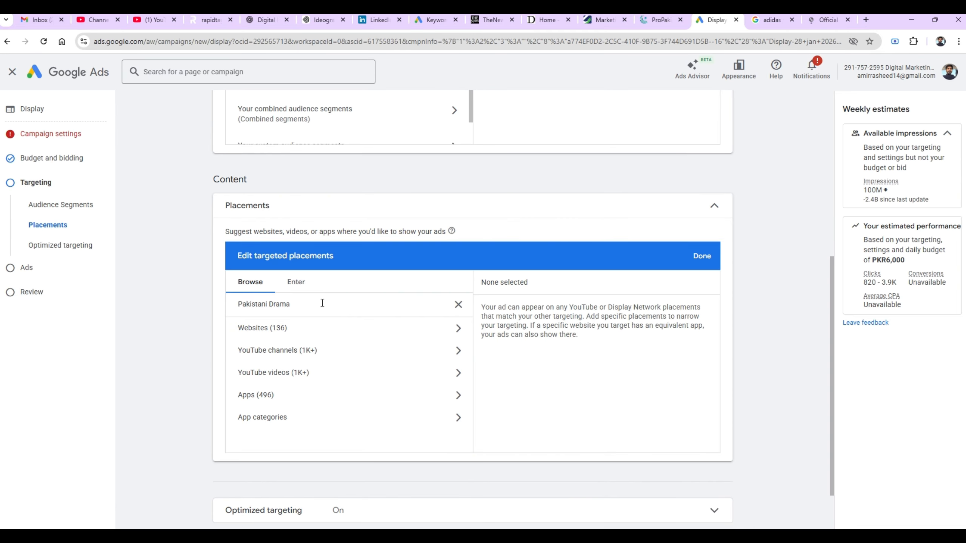
- Clear the Pakistani Drama placement search and add Keywords targeting to the ad group
key("BackSpace")
key("BackSpace")
key("BackSpace")
key("BackSpace")
key("BackSpace")
key("BackSpace")
key("BackSpace")
key("BackSpace")
key("BackSpace")
key("BackSpace")
key("BackSpace")
key("BackSpace")
key("BackSpace")
key("BackSpace")
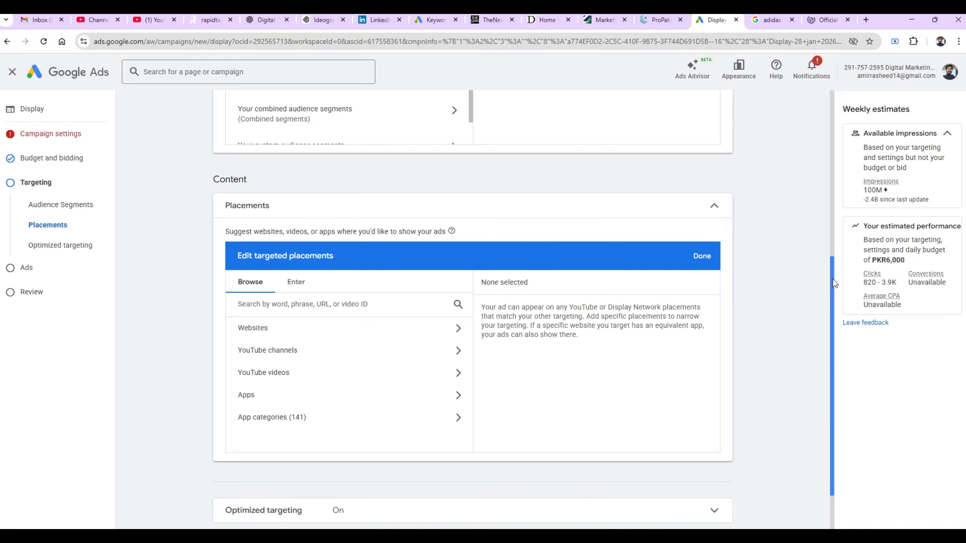
left_click_drag(834, 279, 830, 340)
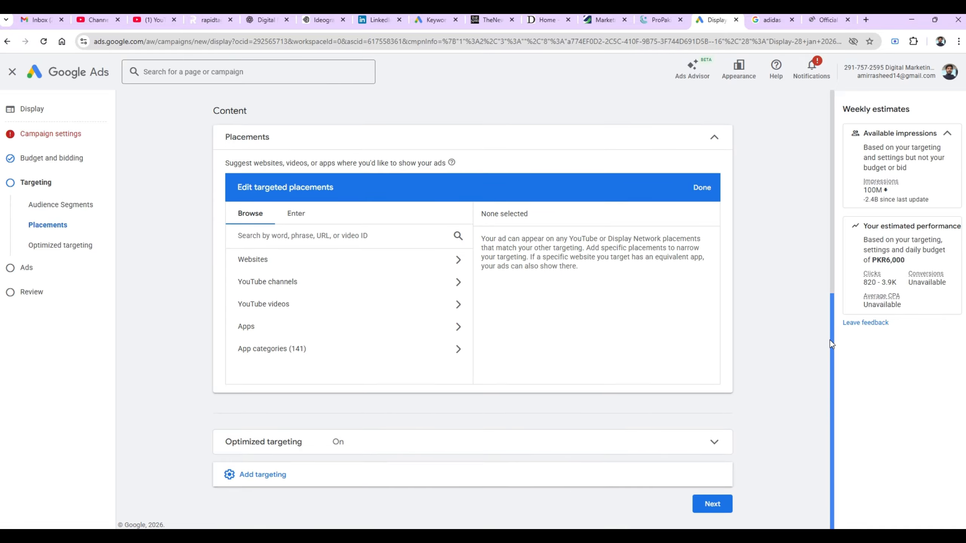
left_click(248, 481)
scroll(200, 447, "down", 2)
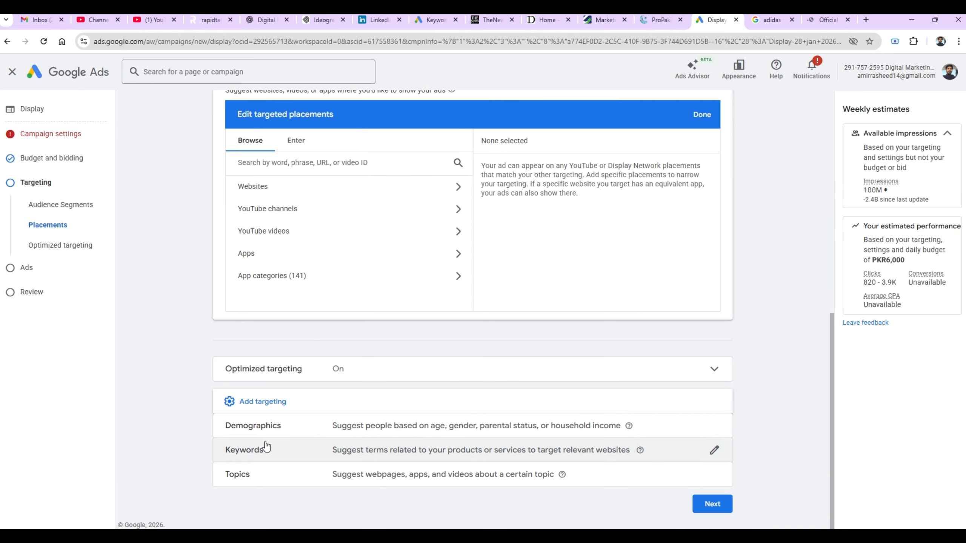
left_click(268, 450)
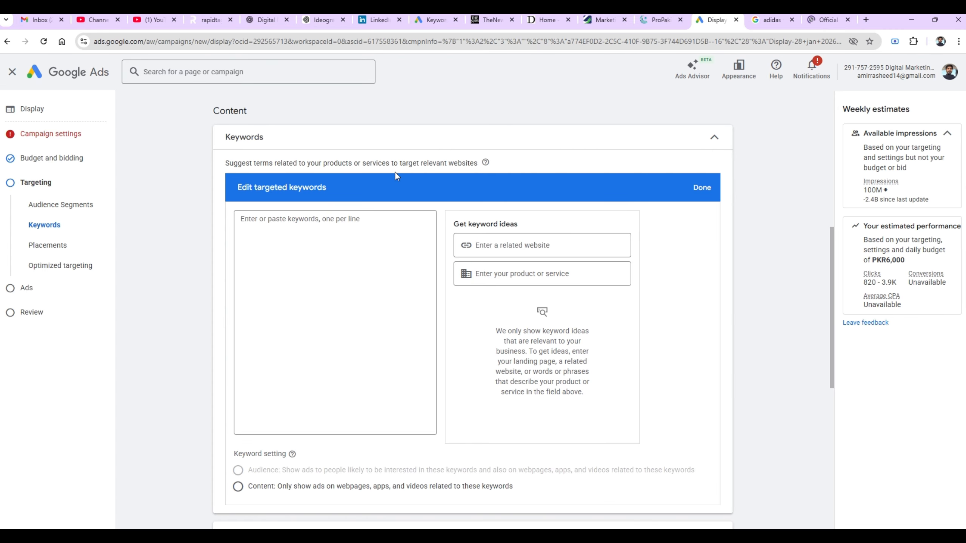
- Get keyword ideas for 'digital marketing services'; add digital marketing business and digital marketing strategy
mouse_move(484, 166)
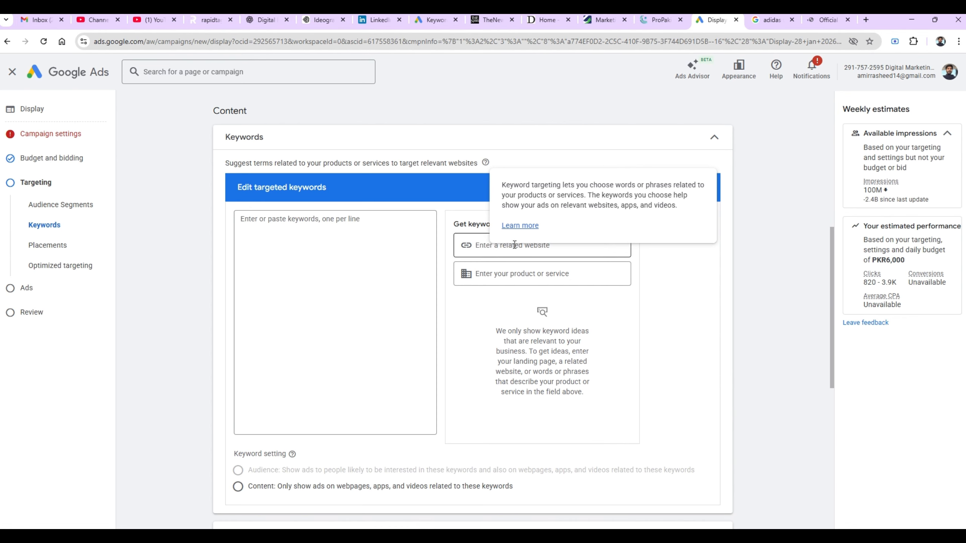
left_click(495, 247)
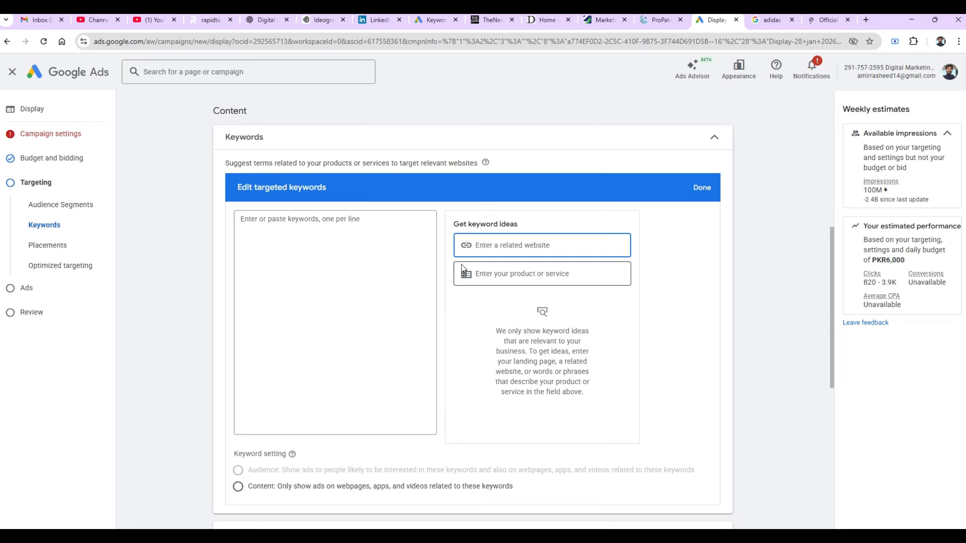
left_click(485, 277)
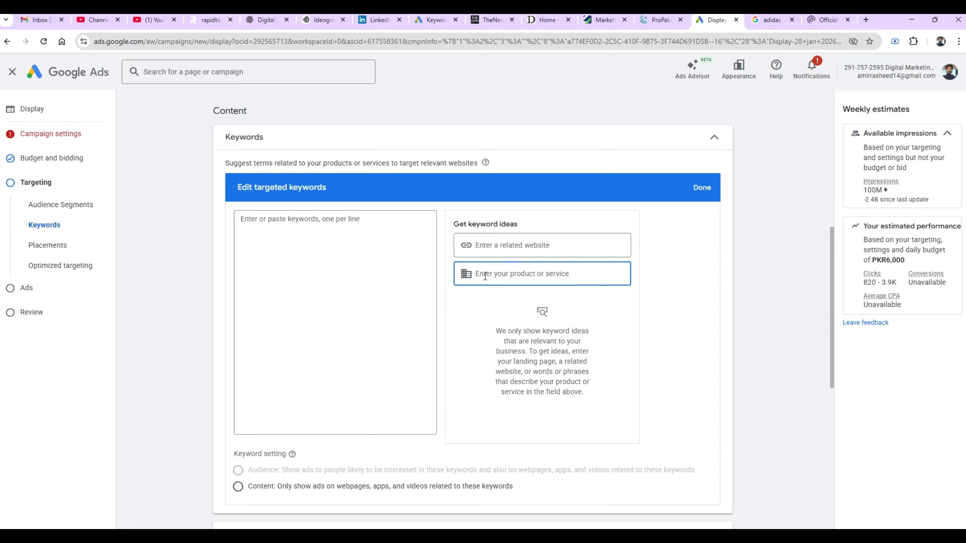
type("digital marketing services")
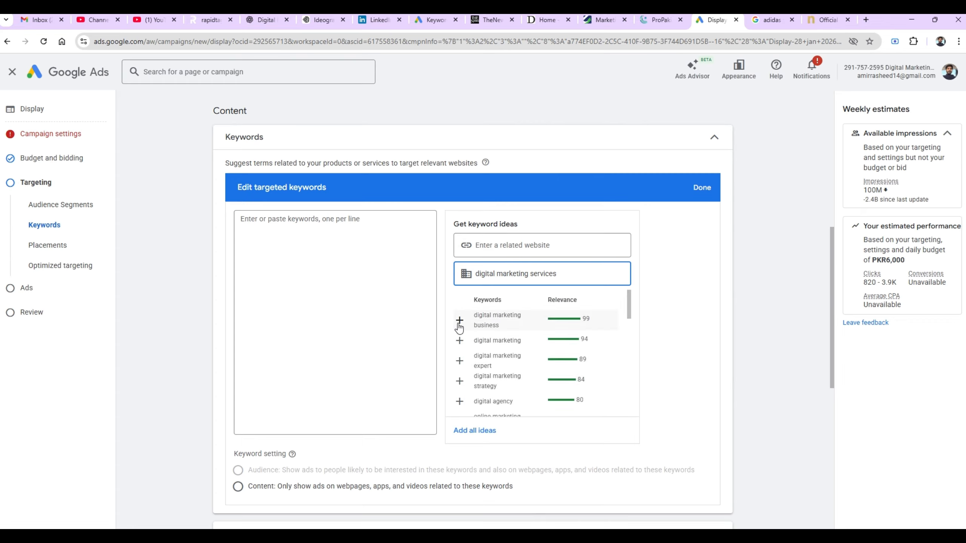
left_click(460, 323)
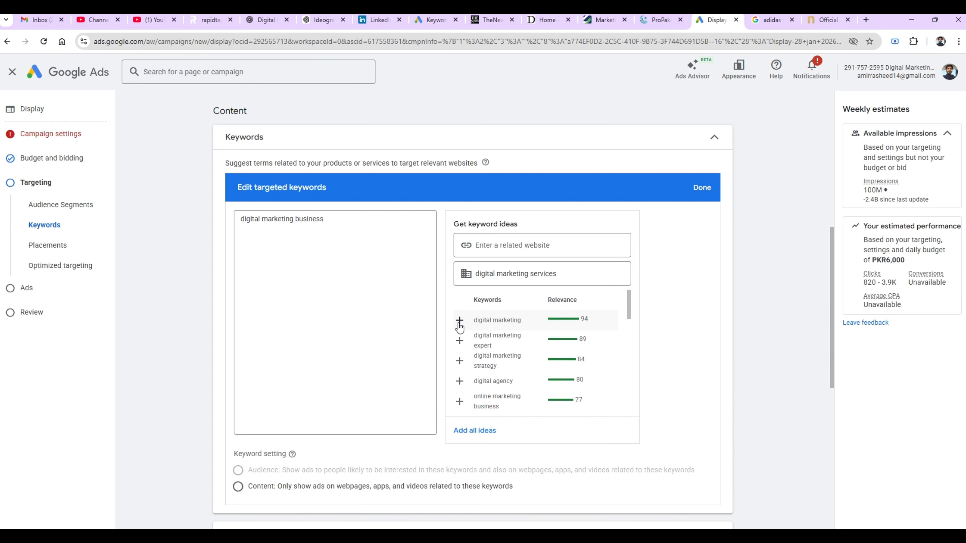
left_click(460, 361)
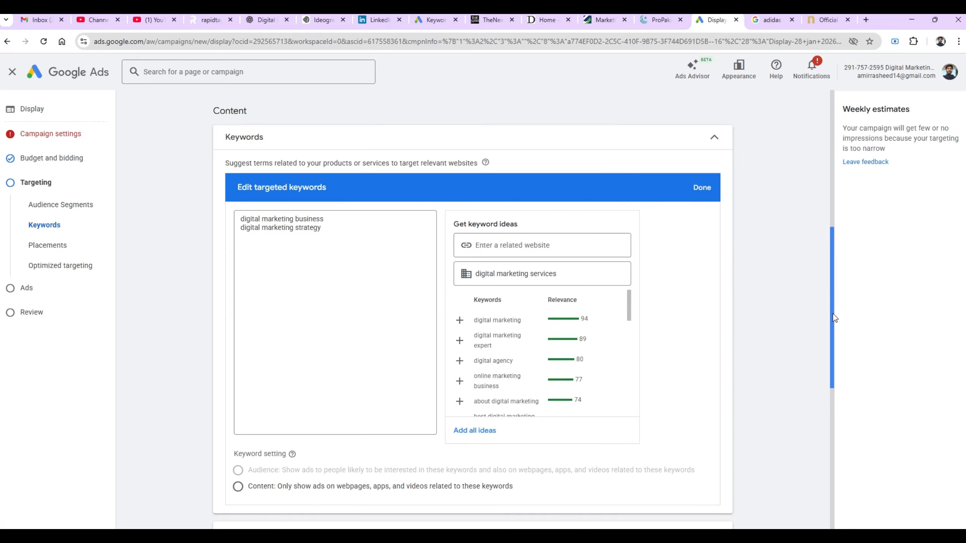
left_click_drag(833, 313, 809, 466)
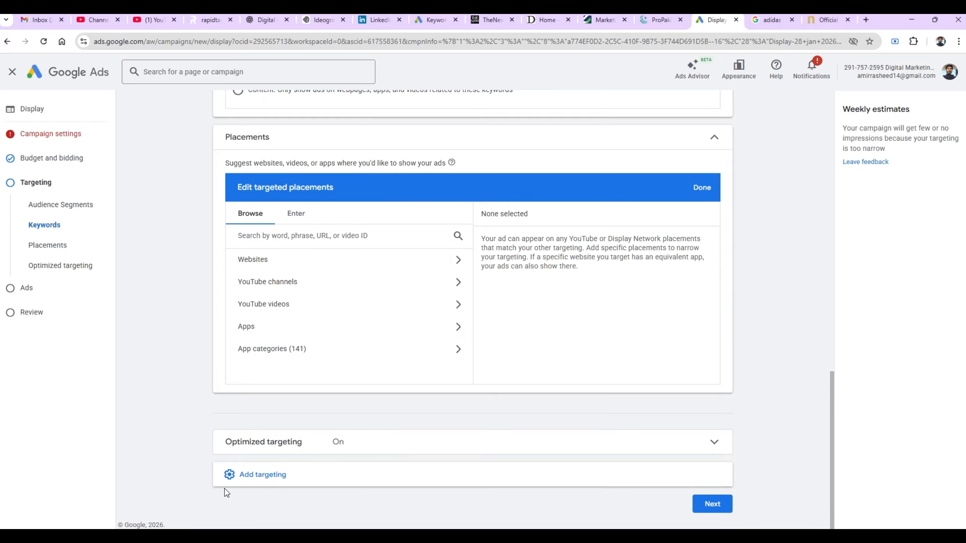
left_click(232, 481)
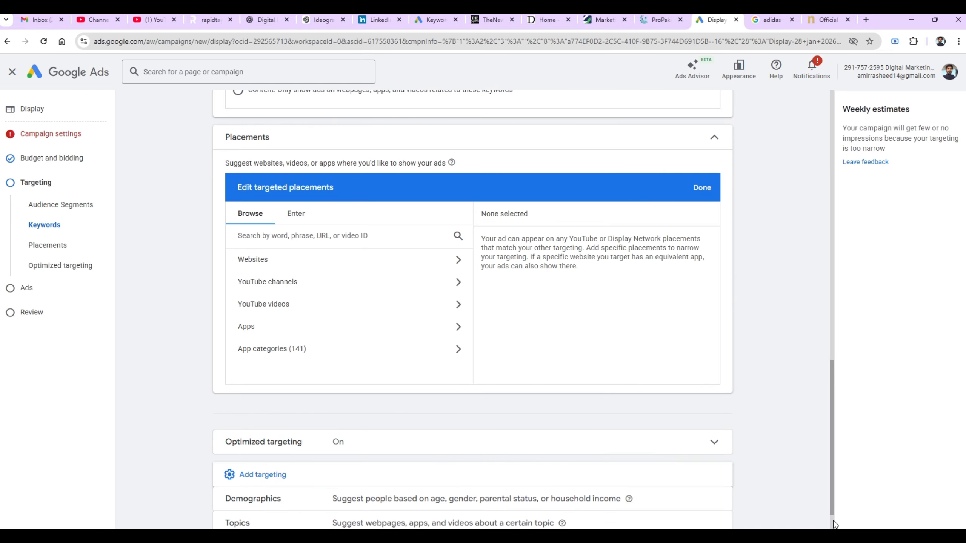
- Add Beauty & Fitness topic targeting to the ad group, raising weekly estimates to about 1M impressions
scroll(833, 521, "down", 2)
left_click(440, 482)
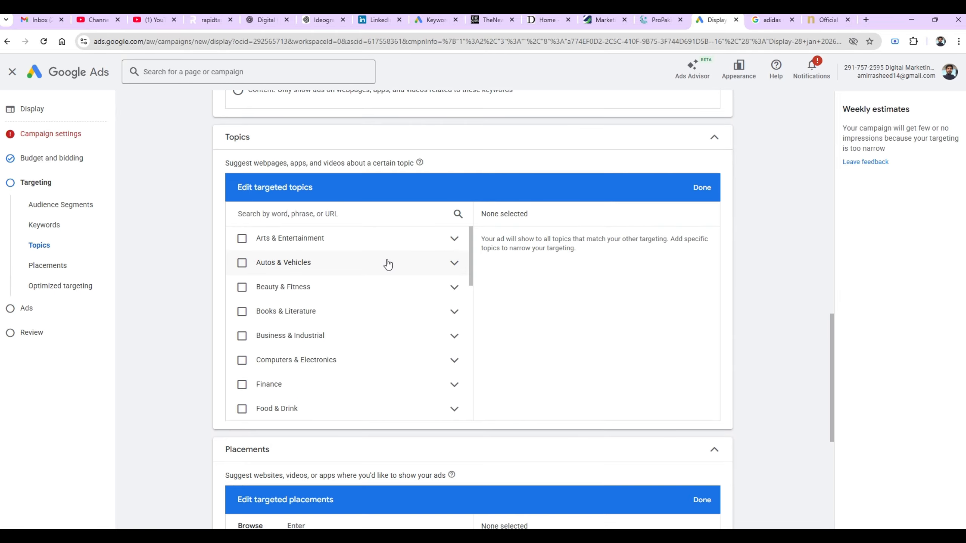
left_click(243, 289)
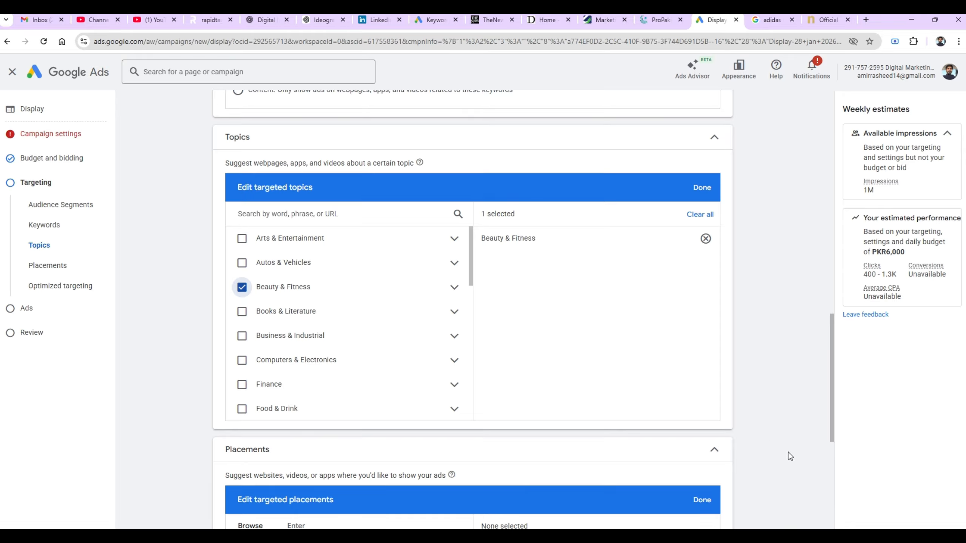
left_click(832, 479)
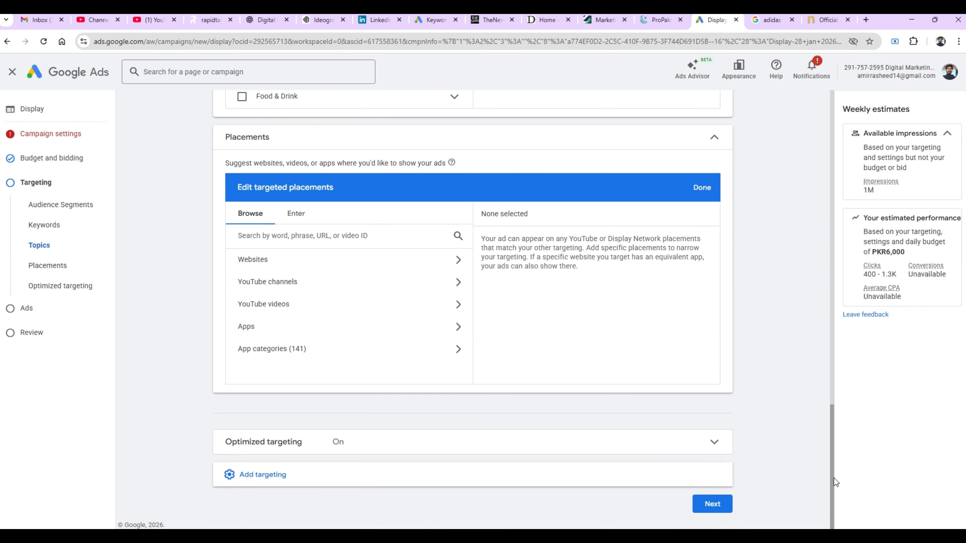
- Advance to ad creation, keeping Responsive display ad as the ad format
left_click(713, 502)
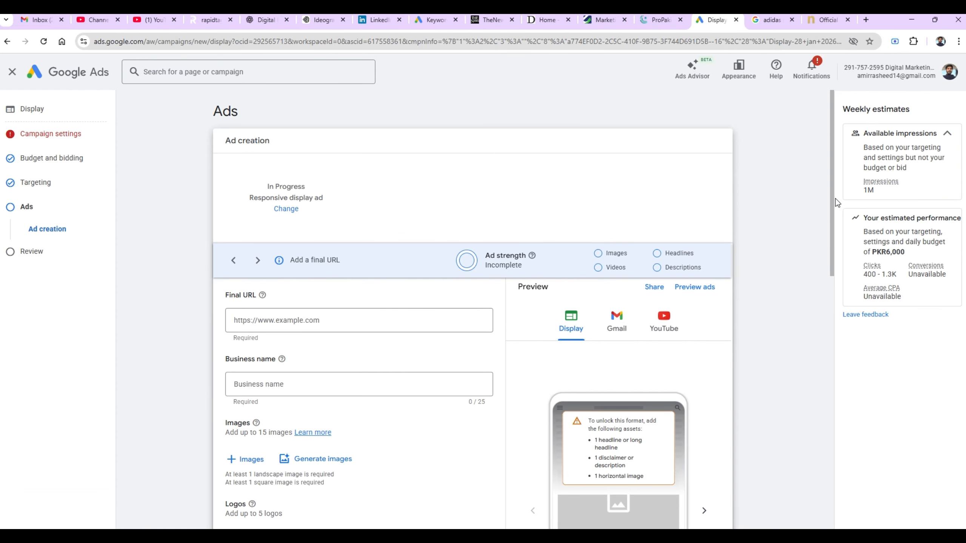
left_click_drag(830, 196, 826, 226)
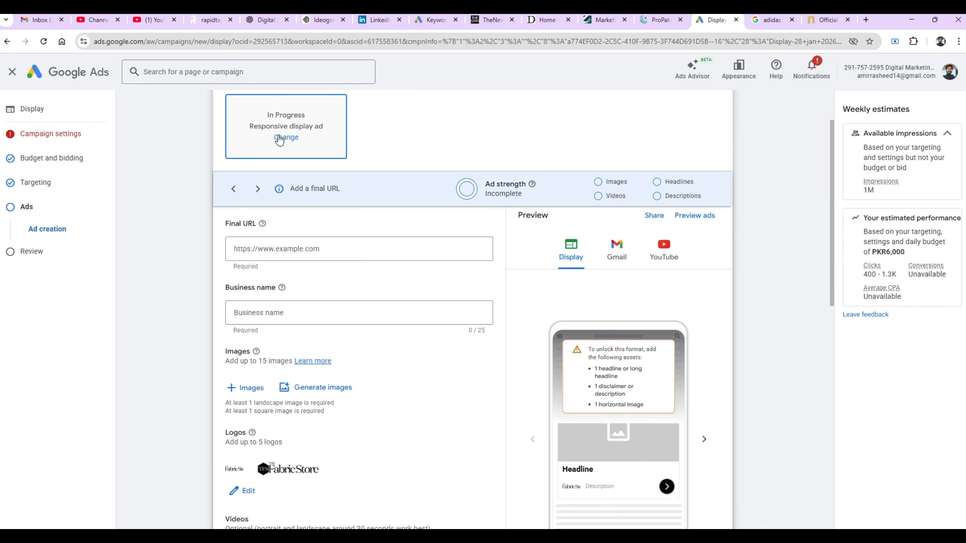
left_click(280, 140)
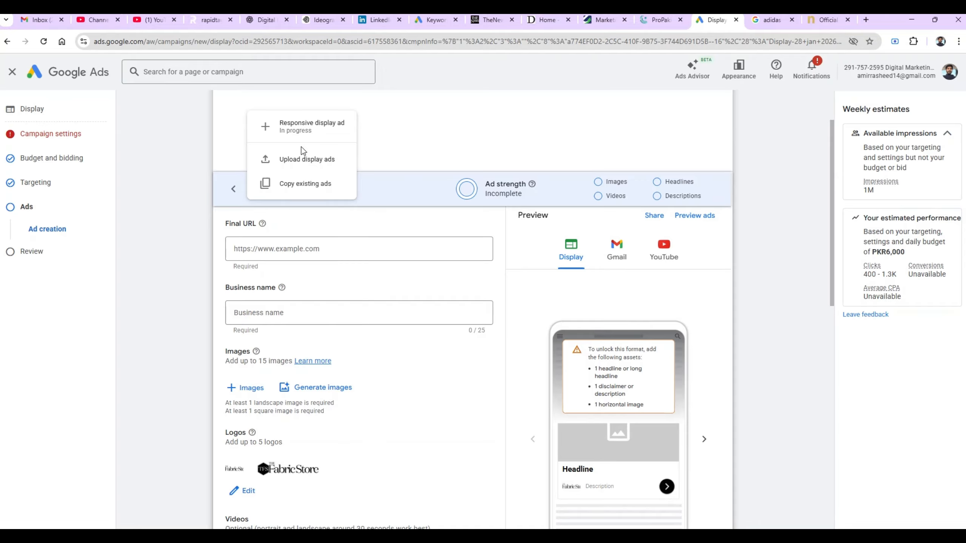
left_click(188, 157)
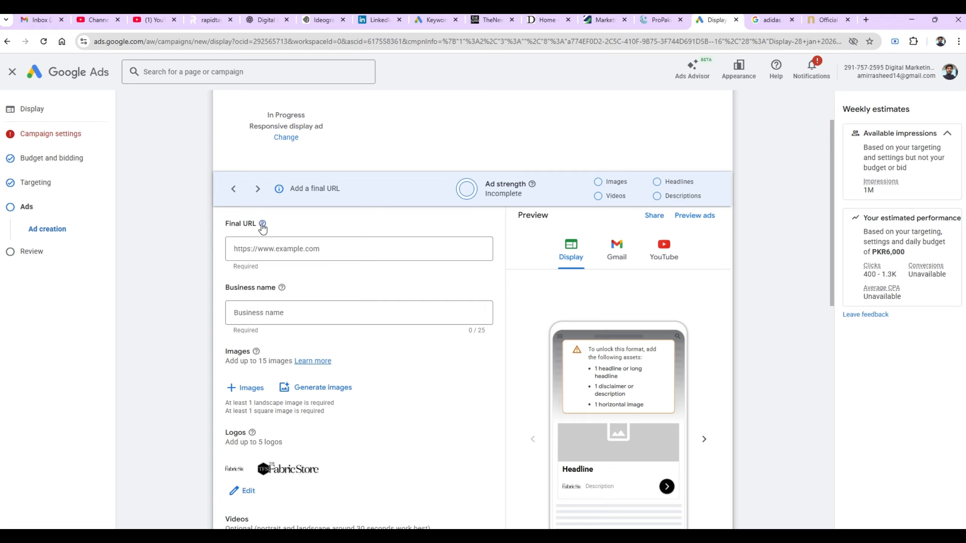
mouse_move(266, 227)
left_click(262, 316)
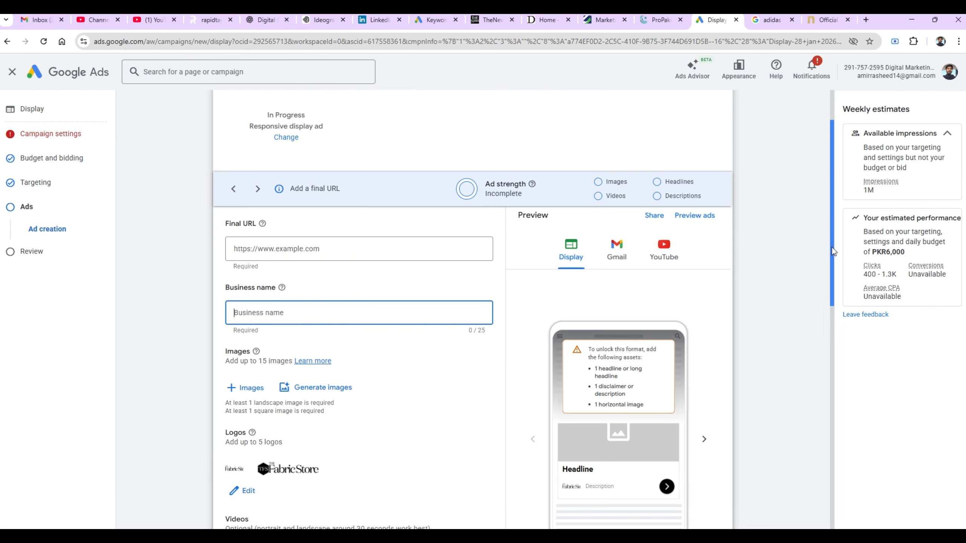
left_click(829, 258)
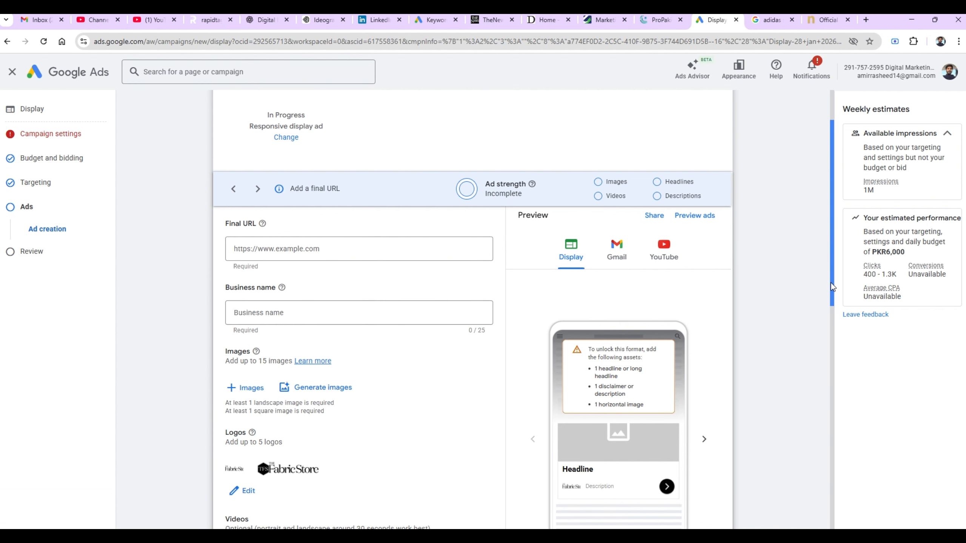
left_click_drag(832, 287, 812, 347)
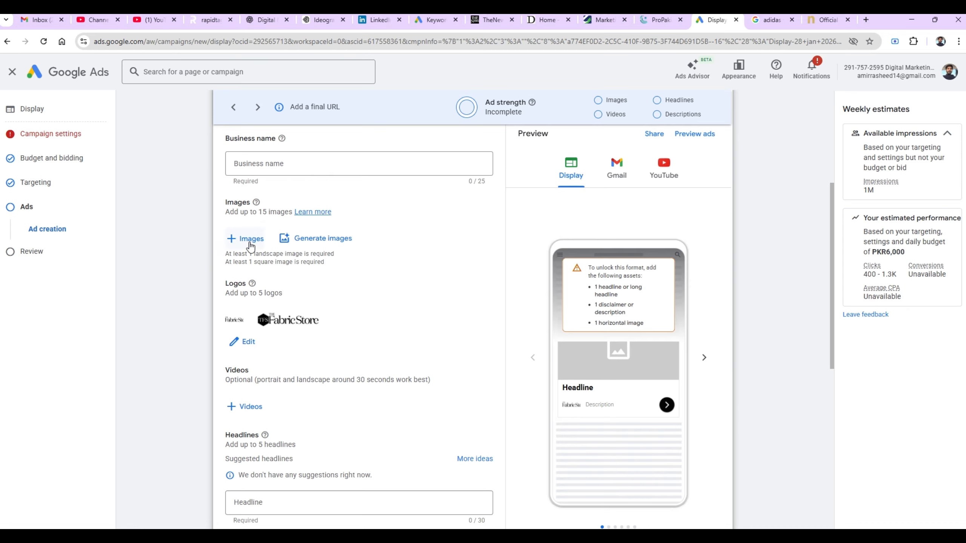
- Add the Learn Digital Marketing FREE graphic from the Asset library to the ad's images
left_click(250, 243)
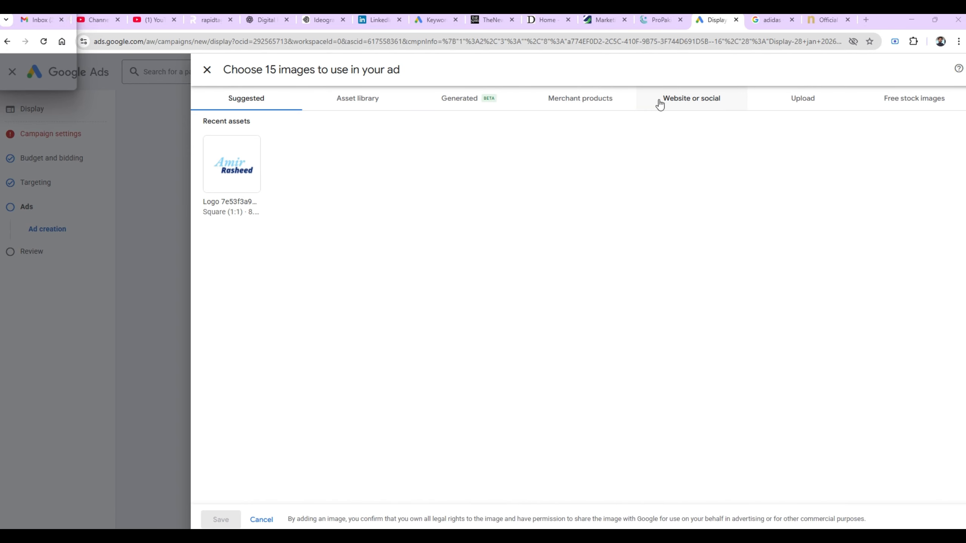
left_click(799, 110)
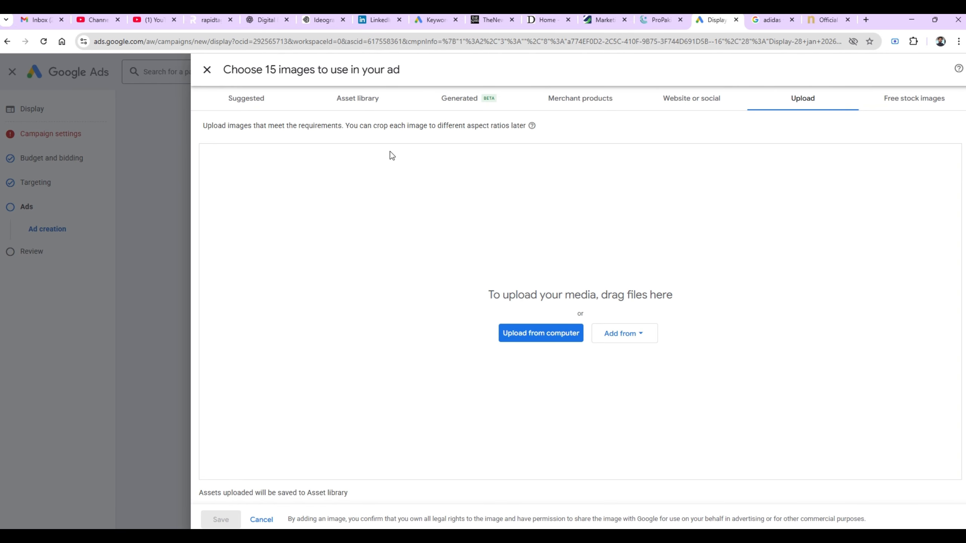
left_click(366, 102)
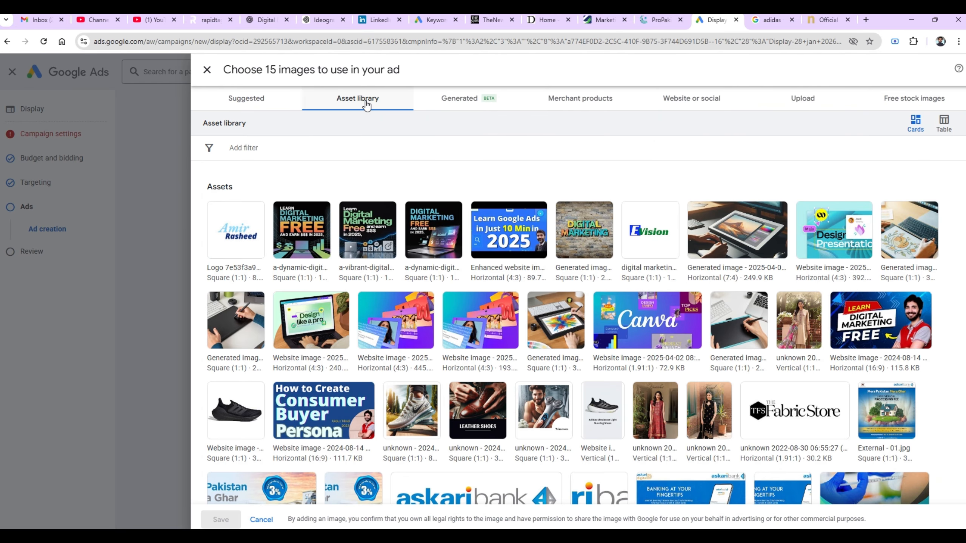
mouse_move(300, 227)
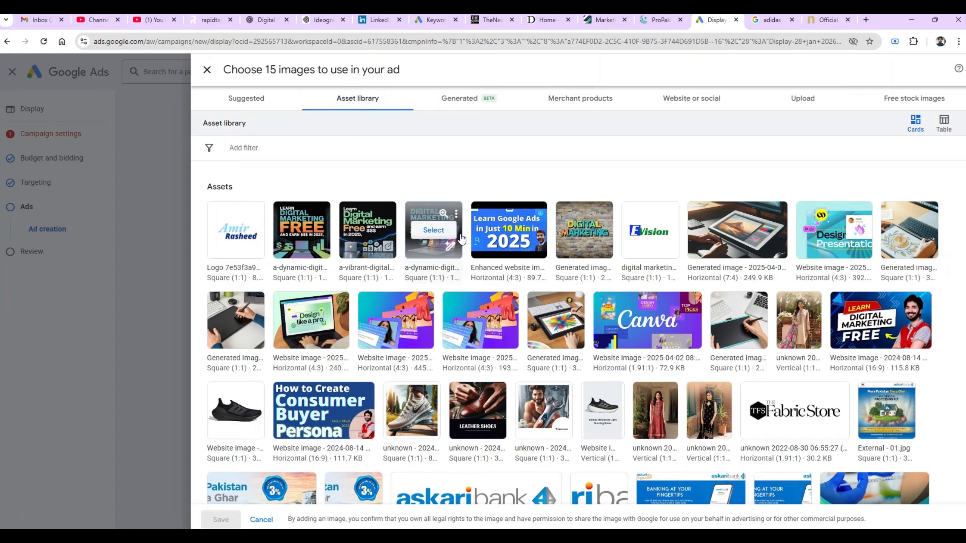
left_click(304, 216)
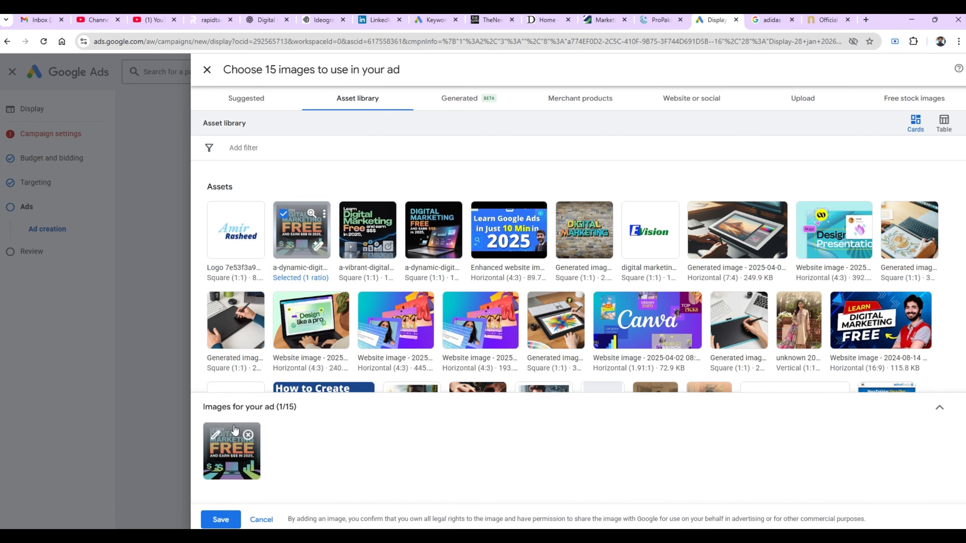
mouse_move(255, 451)
left_click(220, 519)
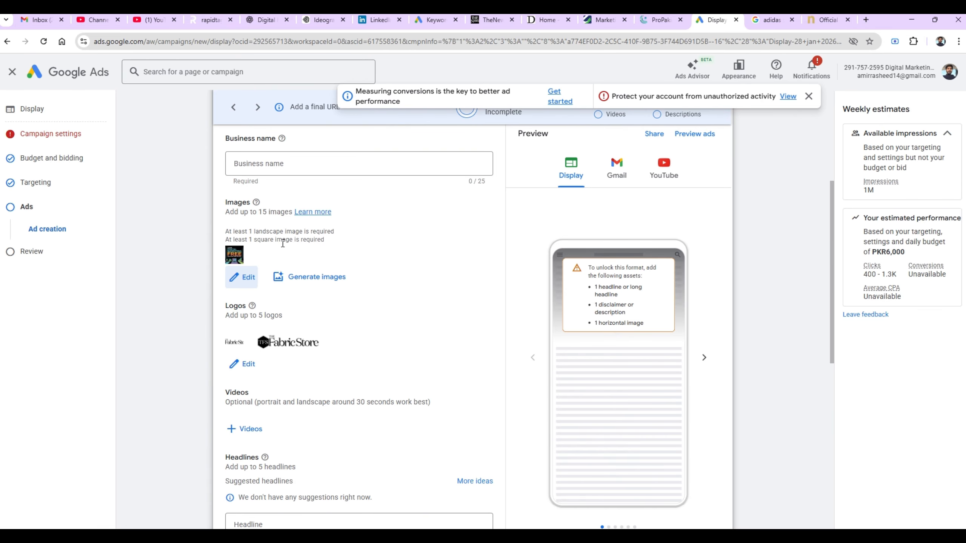
left_click(251, 281)
- Add the Learn Google Ads 2025 image in 1.91:1 and 1:1 crops, saving three images
left_click(518, 226)
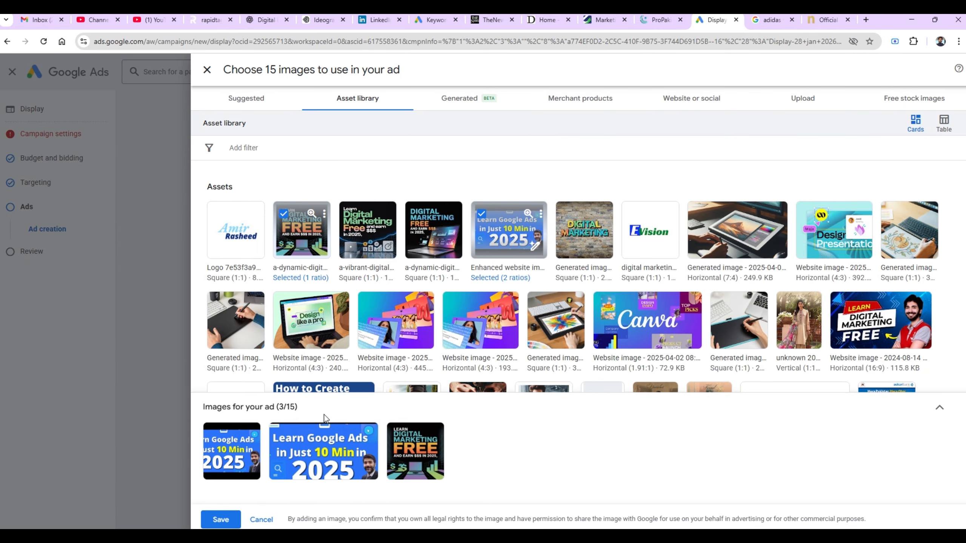
left_click(318, 453)
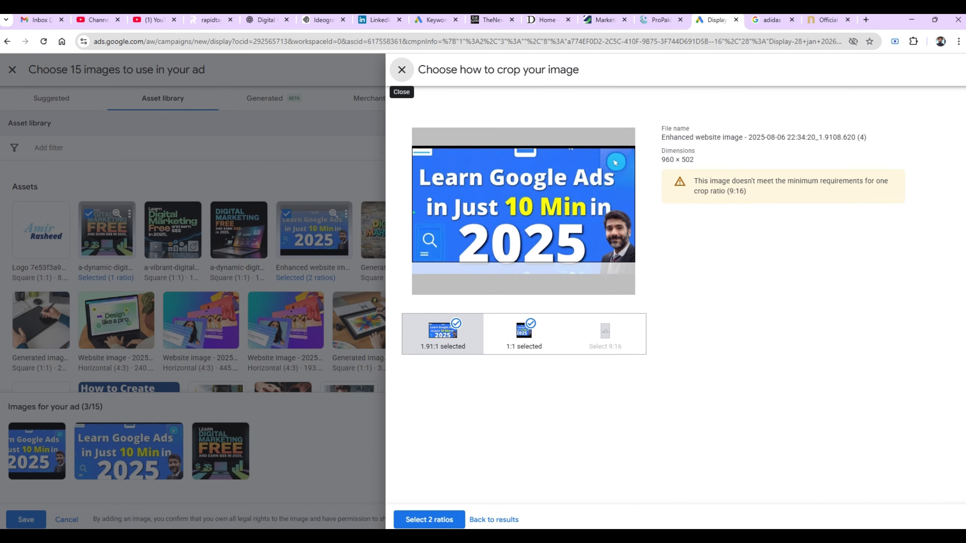
left_click(439, 522)
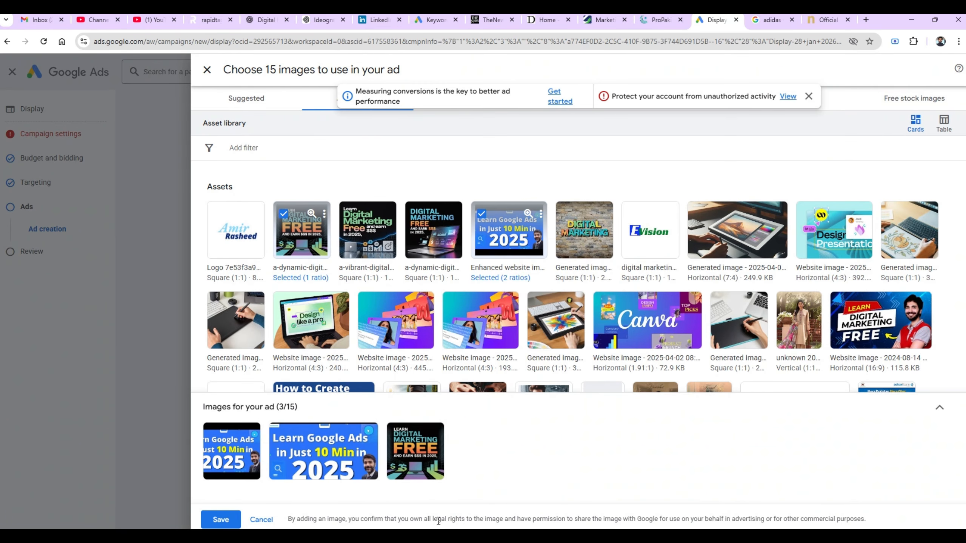
left_click(224, 520)
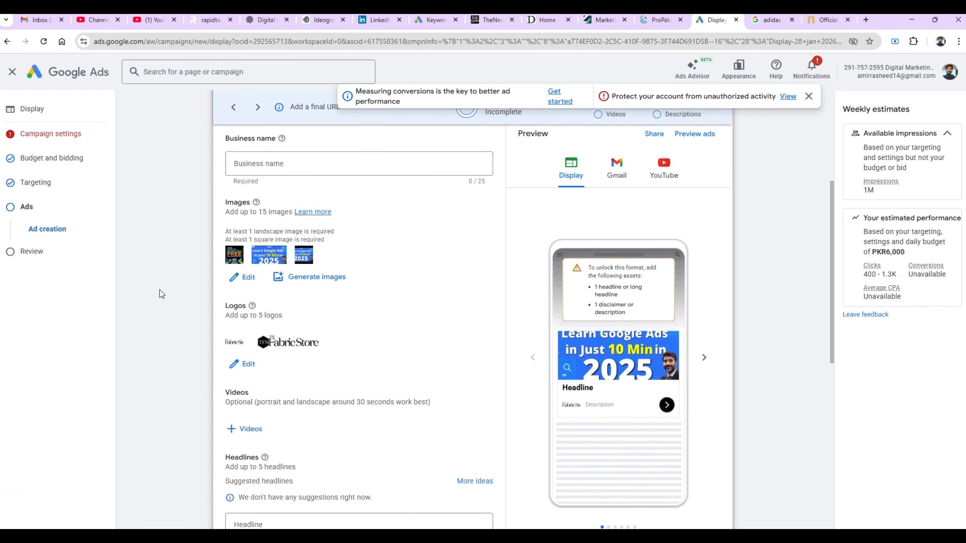
- Enter 'free FREE' as the responsive display ad's first headline
scroll(160, 289, "down", 2)
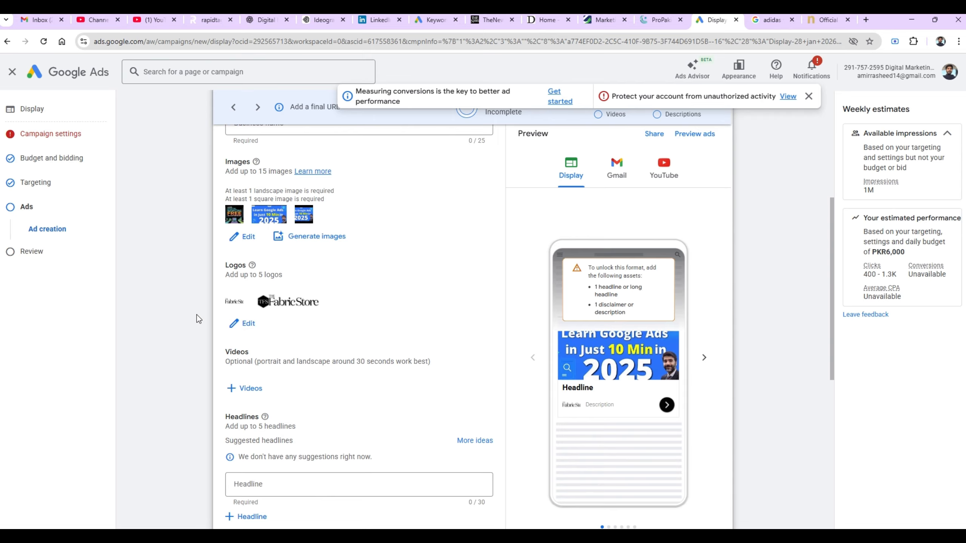
scroll(197, 315, "down", 5)
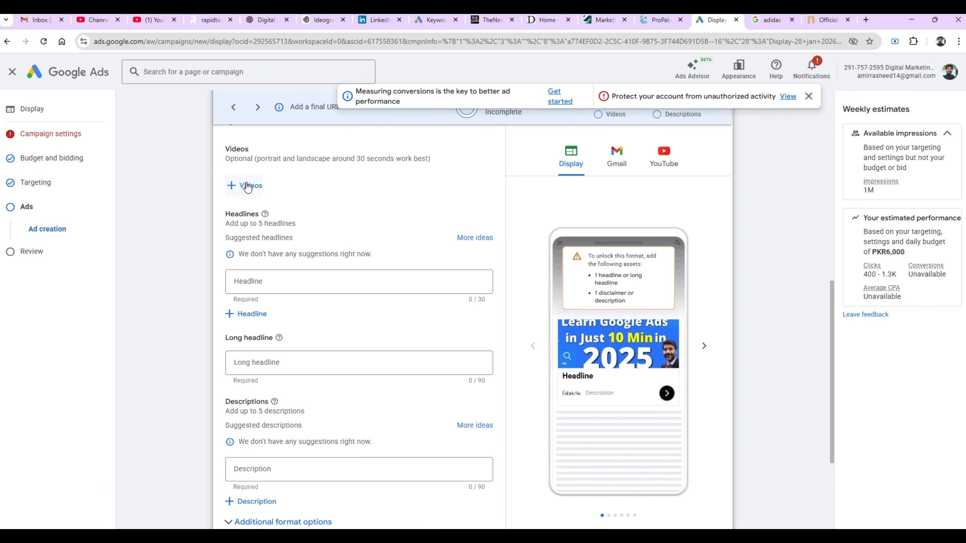
left_click(239, 284)
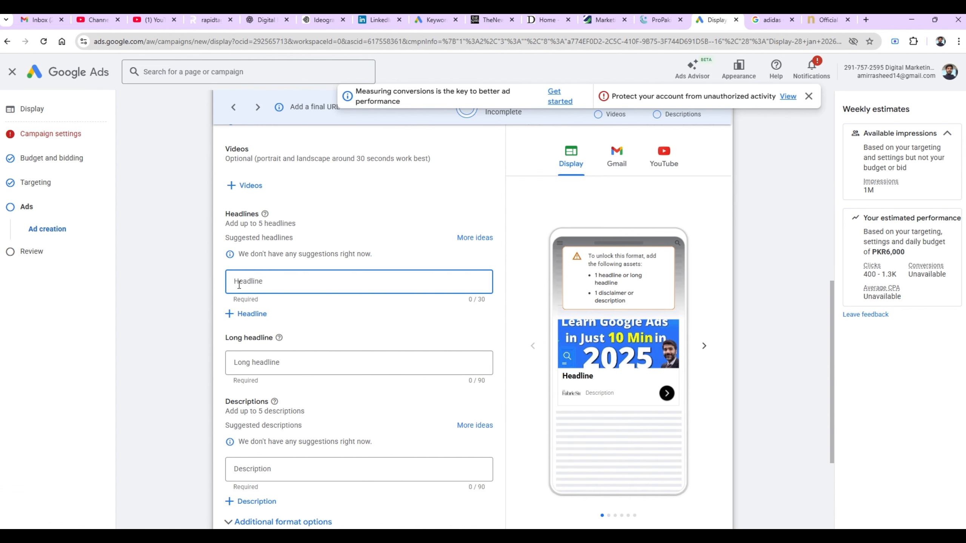
type("free")
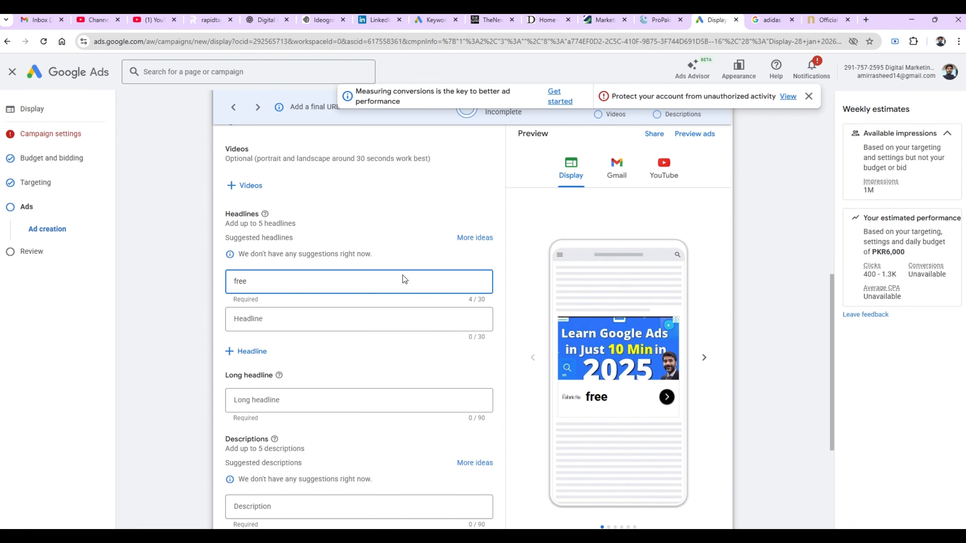
type("FREE")
left_click(198, 331)
scroll(198, 332, "down", 1)
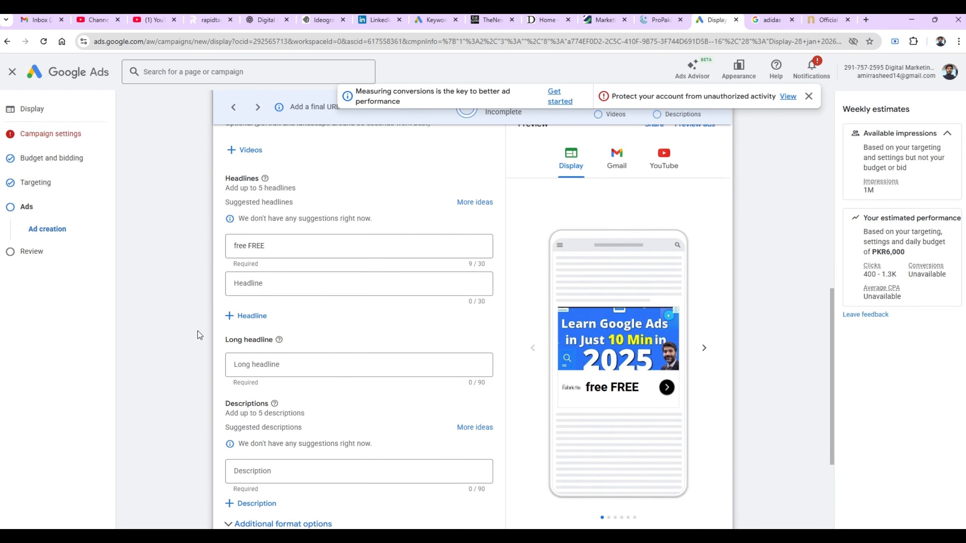
scroll(198, 332, "down", 5)
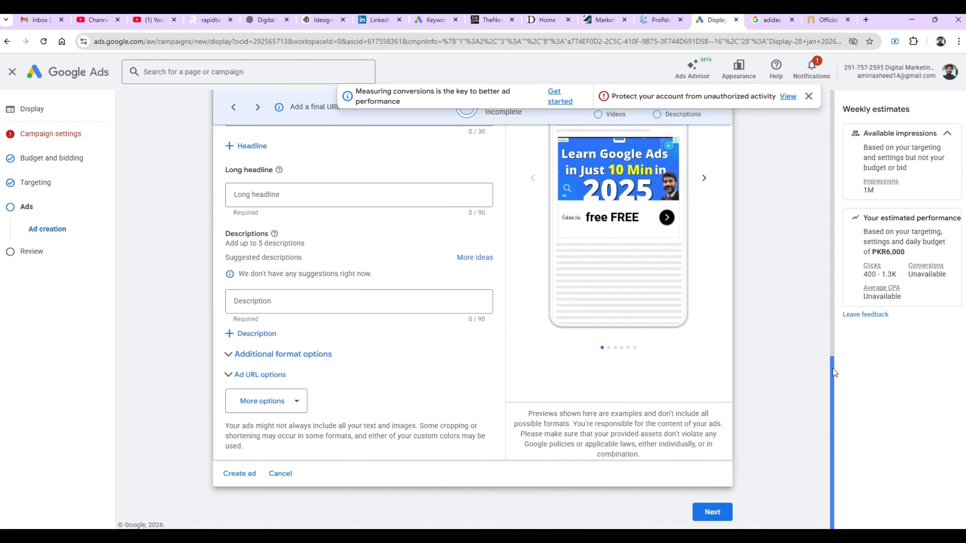
- Dismiss the notification banners and preview the ad in its Gmail and YouTube layouts
left_click_drag(833, 368, 832, 219)
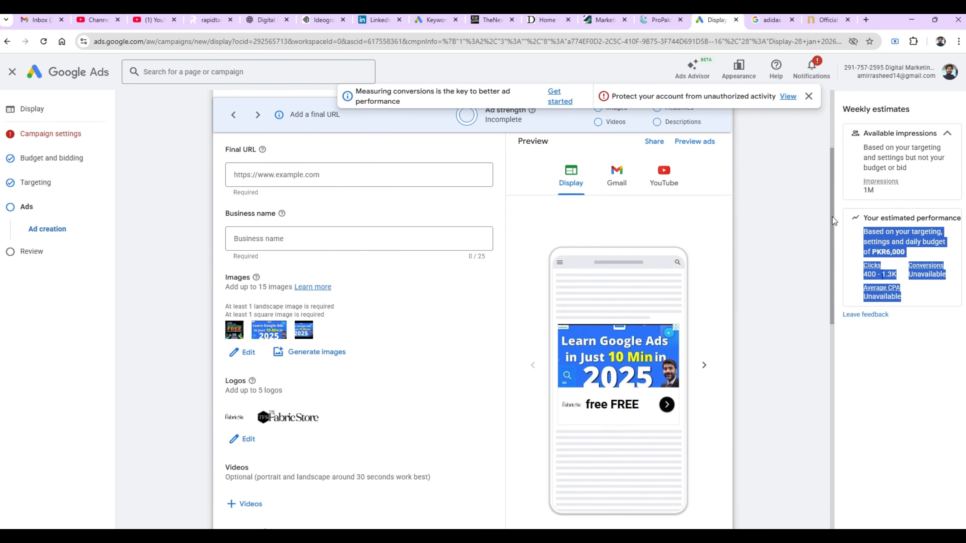
left_click(810, 97)
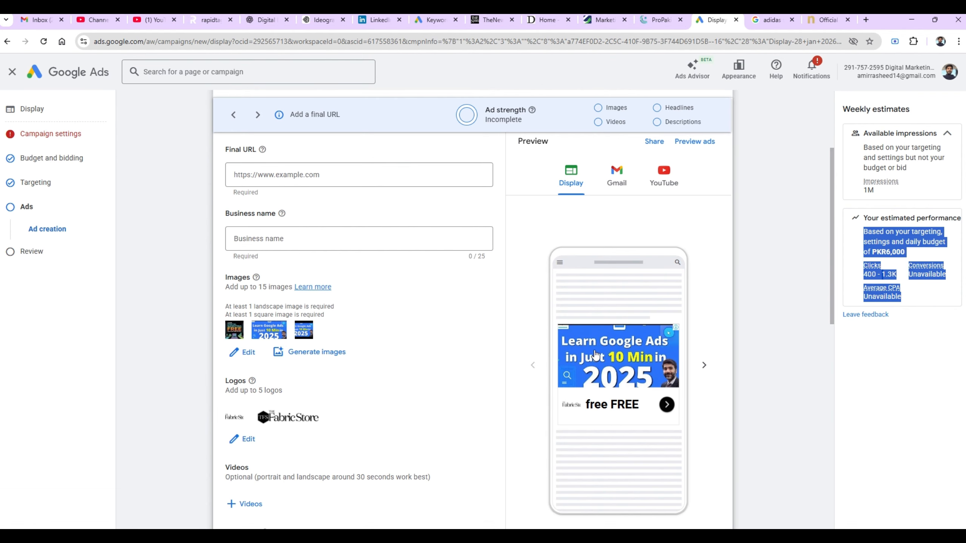
left_click(622, 182)
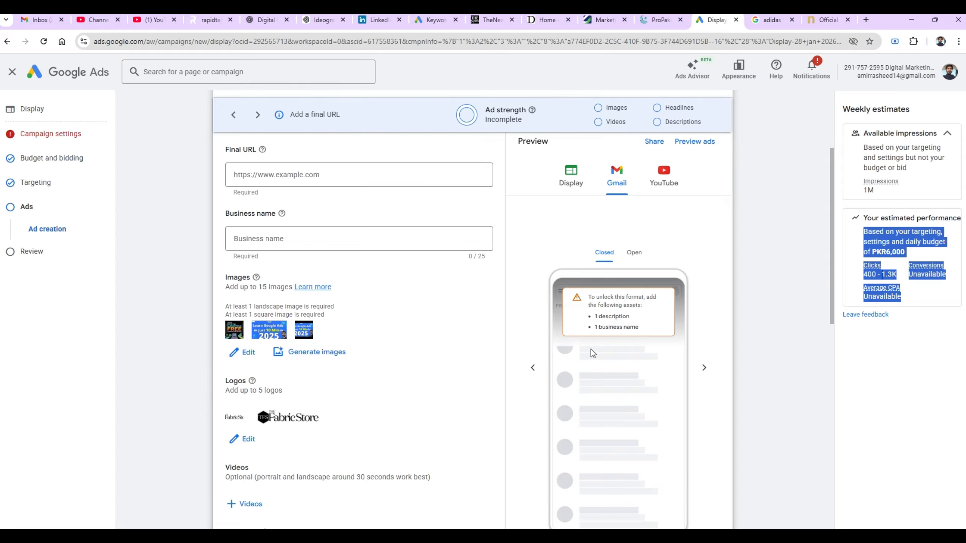
left_click(668, 182)
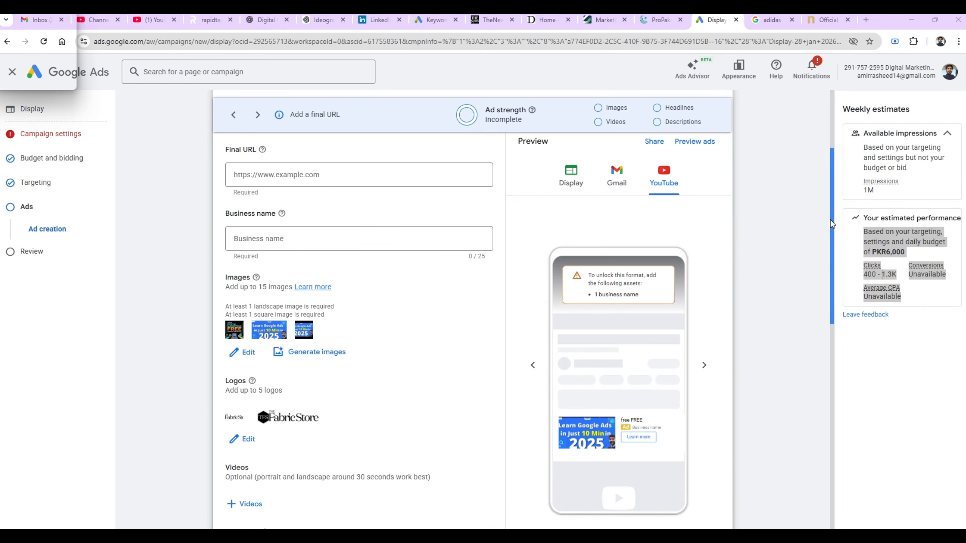
left_click_drag(830, 220, 818, 441)
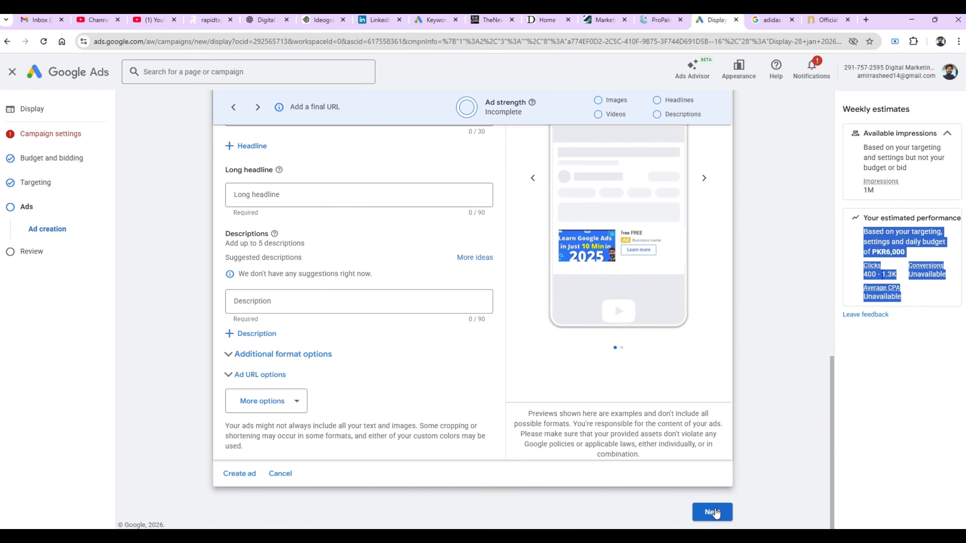
- Open the Review step showing PKR6,000/day budget, Maximize conversions and the responsive display ad
left_click(713, 512)
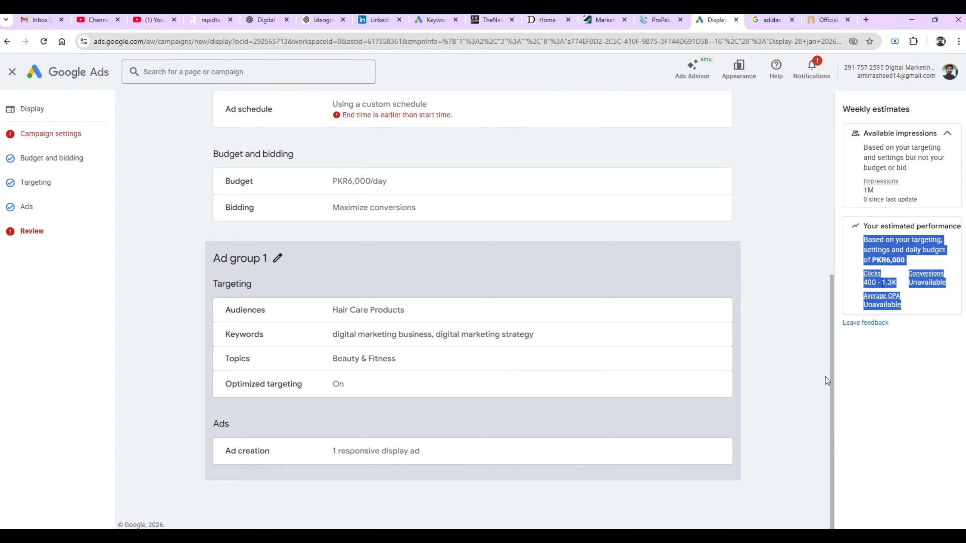
left_click_drag(834, 380, 818, 398)
left_click(167, 282)
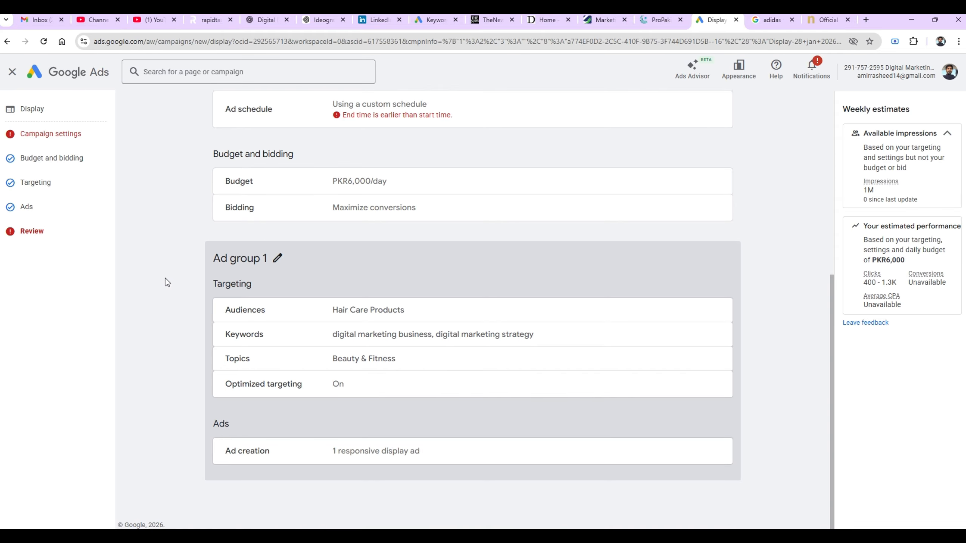